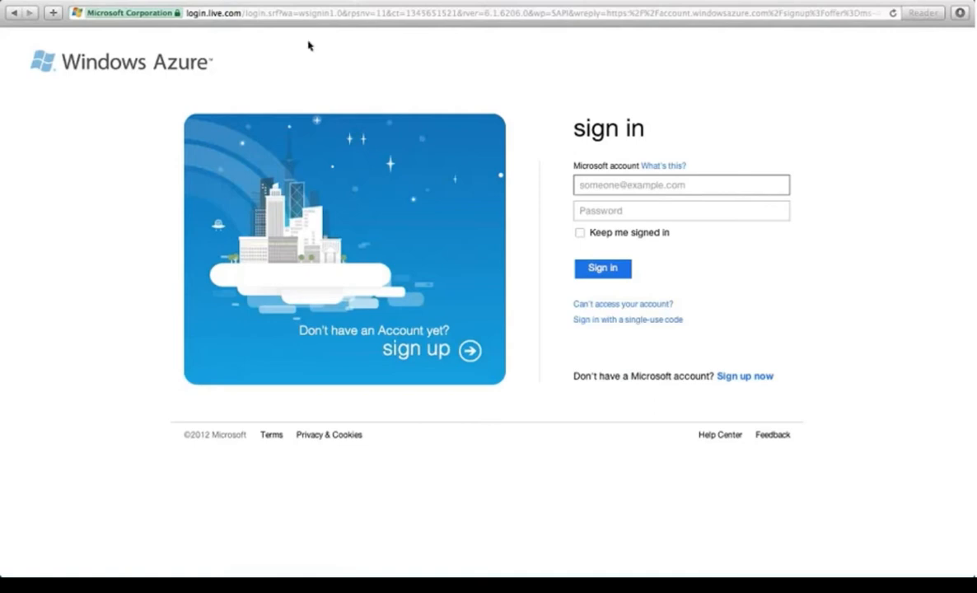
Step: Sign in with the Microsoft account's e-mail and password, then dismiss the offer notice
{"action": "key", "text": "Tab"}
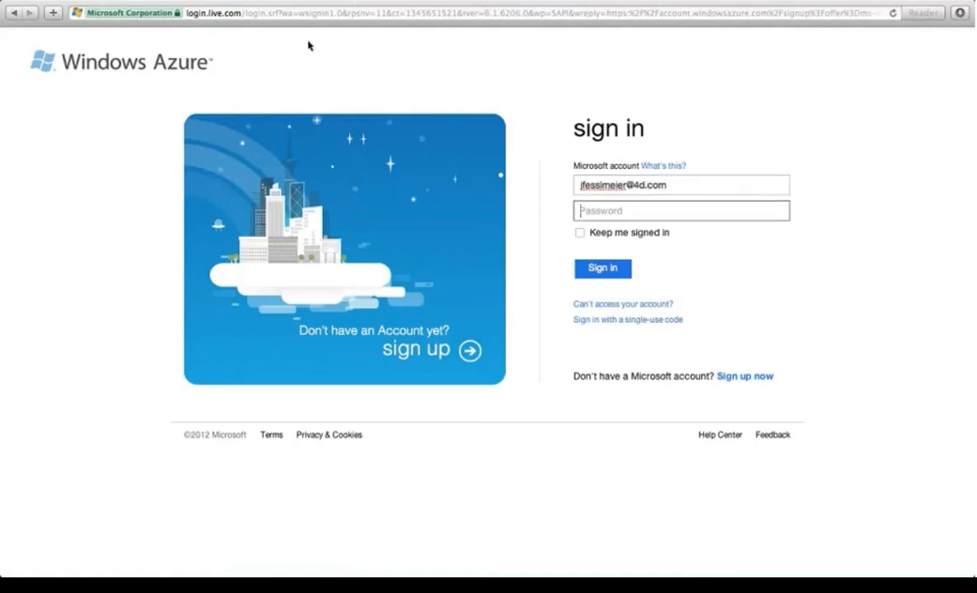
{"action": "type", "text": "••••••••••••"}
{"action": "key", "text": "Return"}
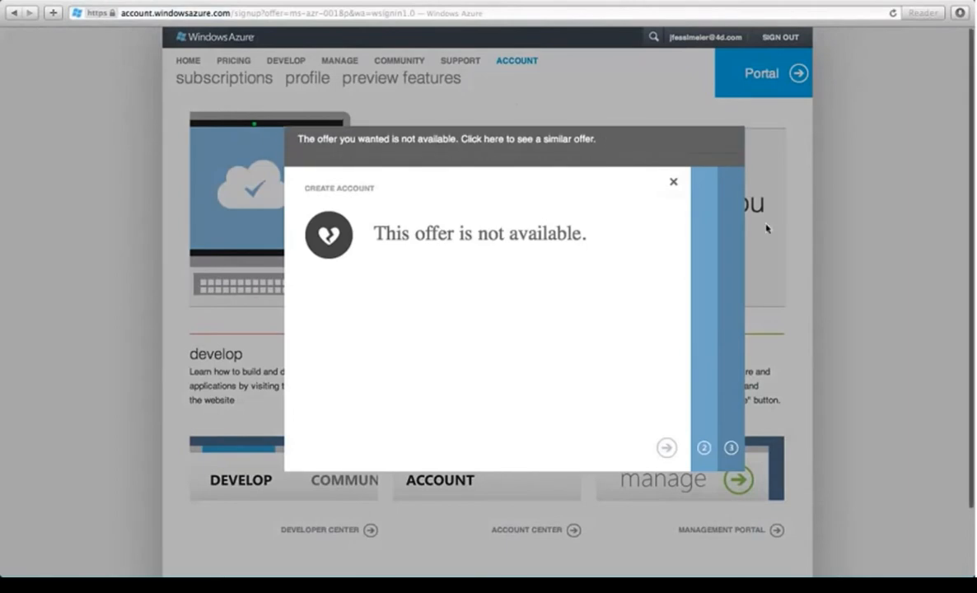
{"action": "left_click", "coordinate": [673, 181]}
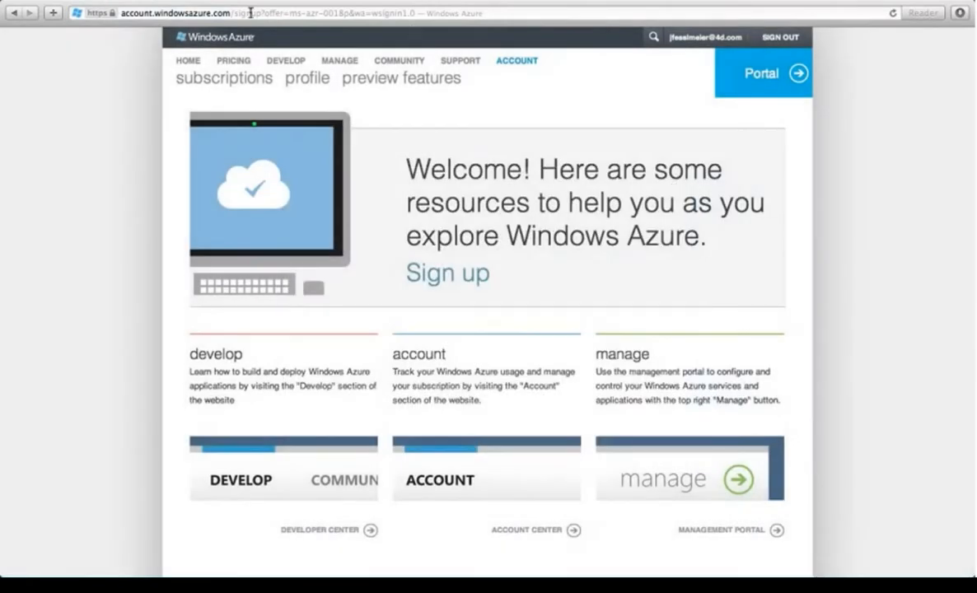
Step: Go to the /PreviewFeatures/ page and check that Virtual Machines & Virtual Networks is active
{"action": "left_click", "coordinate": [246, 13]}
{"action": "key", "text": "Left"}
{"action": "key", "text": "Right"}
{"action": "key", "text": "Right"}
{"action": "key", "text": "Right"}
{"action": "key", "text": "Right"}
{"action": "key", "text": "Right"}
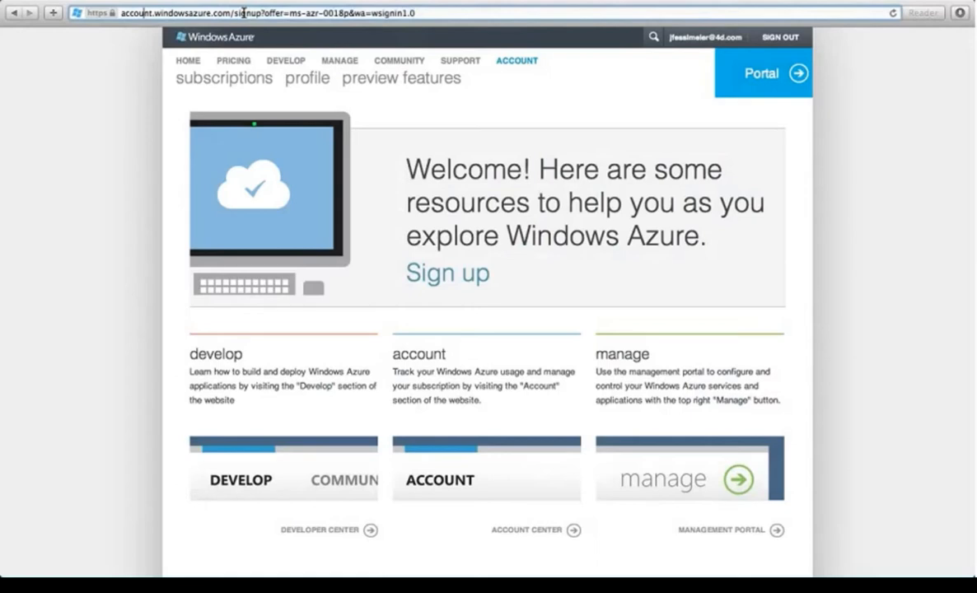
{"action": "key", "text": "Right"}
{"action": "key", "text": "Right"}
{"action": "key", "text": "Right"}
{"action": "key", "text": "Right"}
{"action": "key", "text": "Right"}
{"action": "key", "text": "Right"}
{"action": "key", "text": "Right"}
{"action": "key", "text": "Right"}
{"action": "key", "text": "Right"}
{"action": "key", "text": "Right"}
{"action": "key", "text": "Right"}
{"action": "key", "text": "Right"}
{"action": "key", "text": "Right"}
{"action": "key", "text": "Right"}
{"action": "key", "text": "Right"}
{"action": "key", "text": "Right"}
{"action": "key", "text": "Right"}
{"action": "key", "text": "Right"}
{"action": "key", "text": "Right"}
{"action": "key", "text": "Right"}
{"action": "key", "text": "Left"}
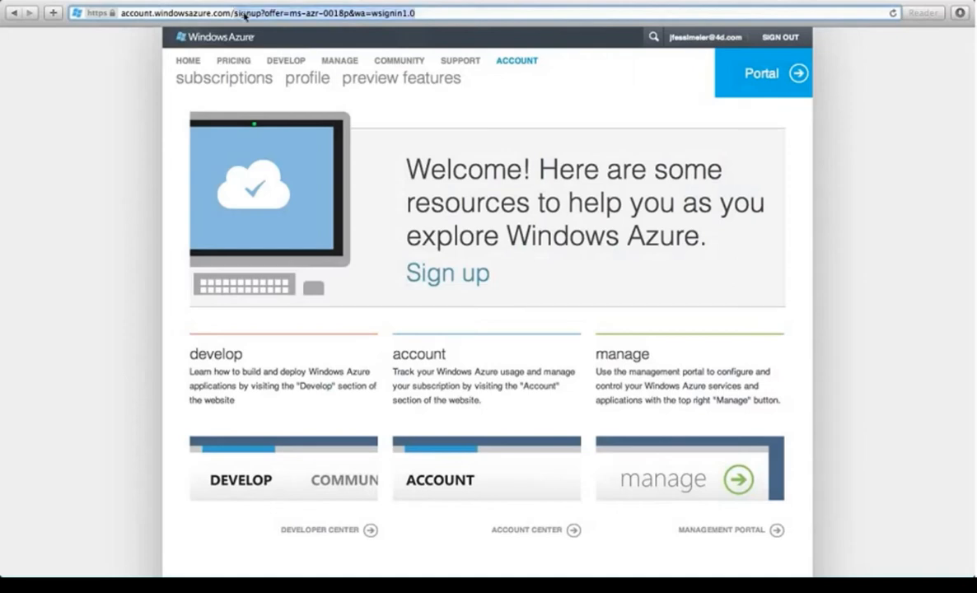
{"action": "key", "text": "shift+End"}
{"action": "key", "text": "Delete"}
{"action": "type", "text": "Prev"}
{"action": "key", "text": "Return"}
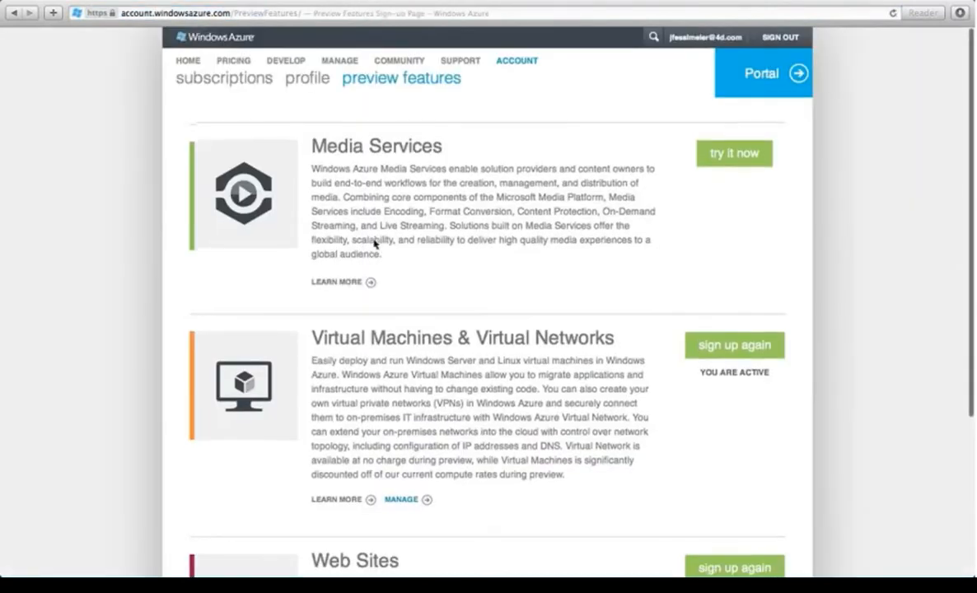
{"action": "scroll", "coordinate": [399, 244], "scroll_direction": "down", "scroll_amount": 2}
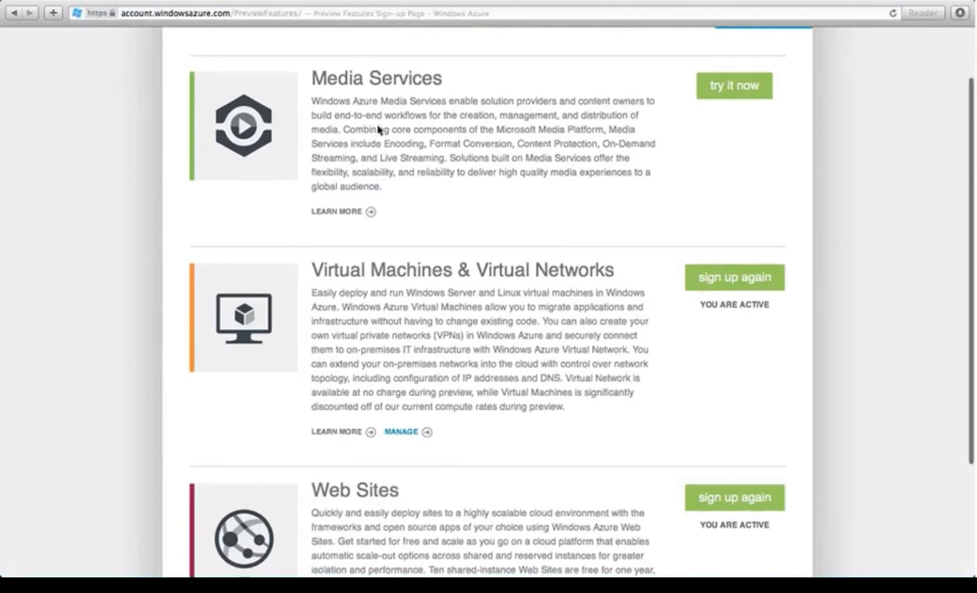
{"action": "scroll", "coordinate": [366, 247], "scroll_direction": "down", "scroll_amount": 2}
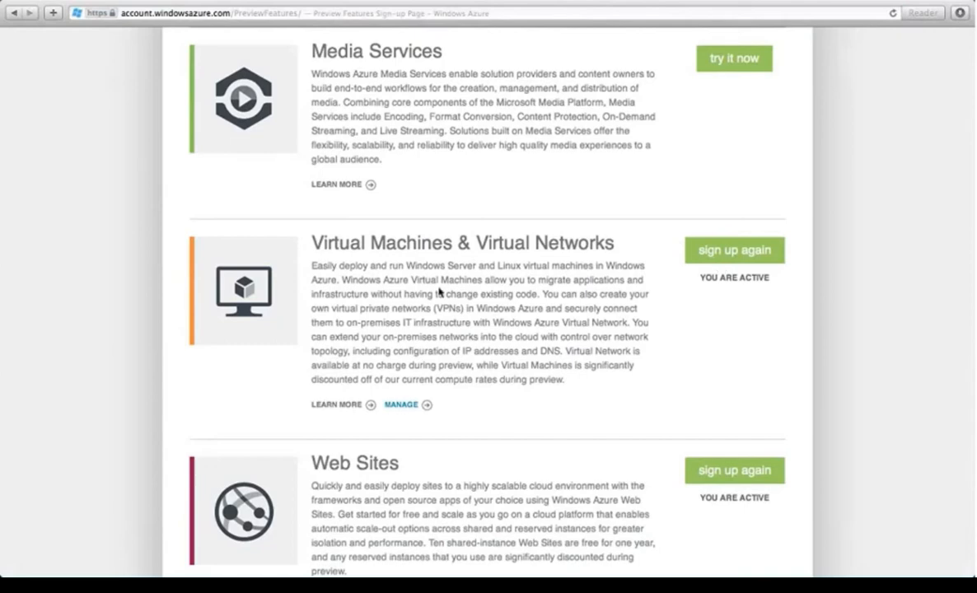
{"action": "scroll", "coordinate": [441, 289], "scroll_direction": "up", "scroll_amount": 3}
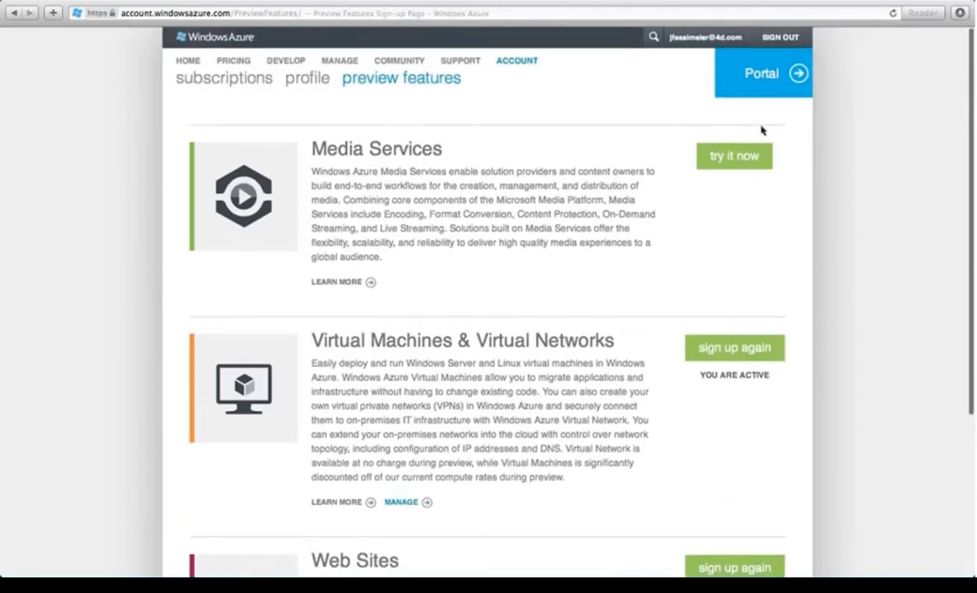
Step: Load windowsazure.com in a second Safari tab next to the management portal
{"action": "left_click", "coordinate": [768, 74]}
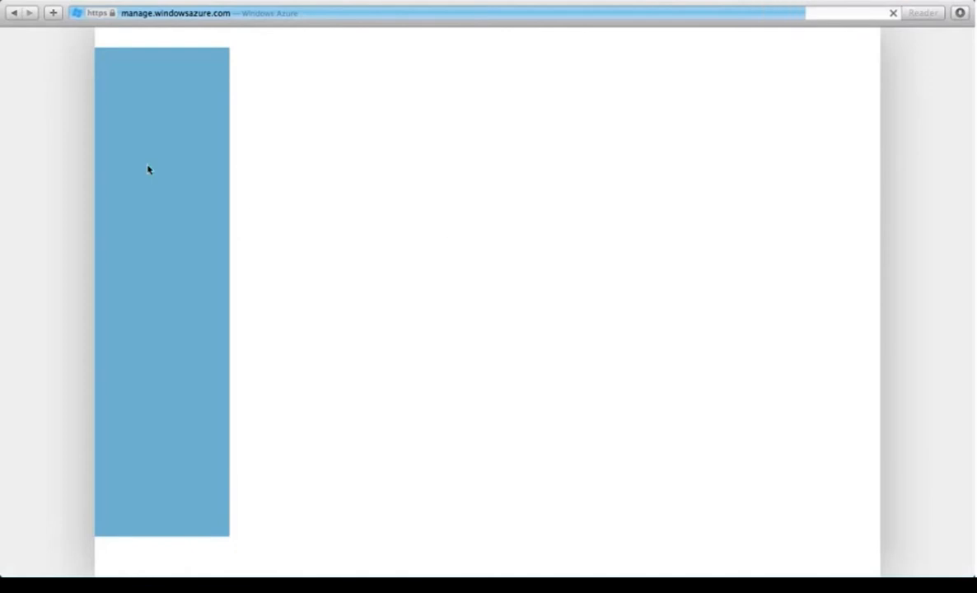
{"action": "mouse_move", "coordinate": [534, 2]}
{"action": "key", "text": "super+t"}
{"action": "type", "text": "win"}
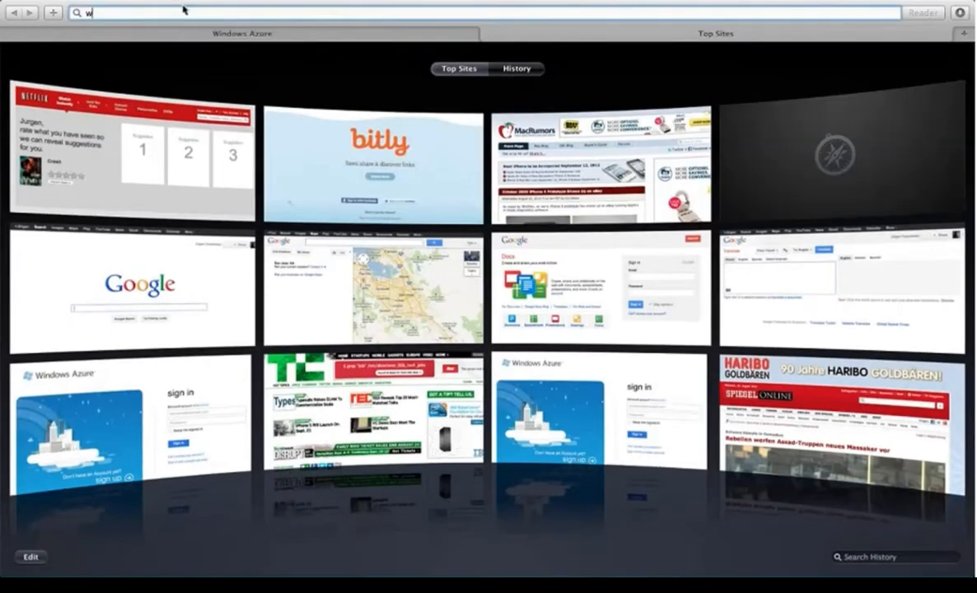
{"action": "key", "text": "Right"}
{"action": "key", "text": "BackSpace"}
{"action": "key", "text": "BackSpace"}
{"action": "key", "text": "BackSpace"}
{"action": "key", "text": "BackSpace"}
{"action": "key", "text": "BackSpace"}
{"action": "key", "text": "BackSpace"}
{"action": "key", "text": "BackSpace"}
{"action": "key", "text": "BackSpace"}
{"action": "key", "text": "BackSpace"}
{"action": "key", "text": "BackSpace"}
{"action": "key", "text": "BackSpace"}
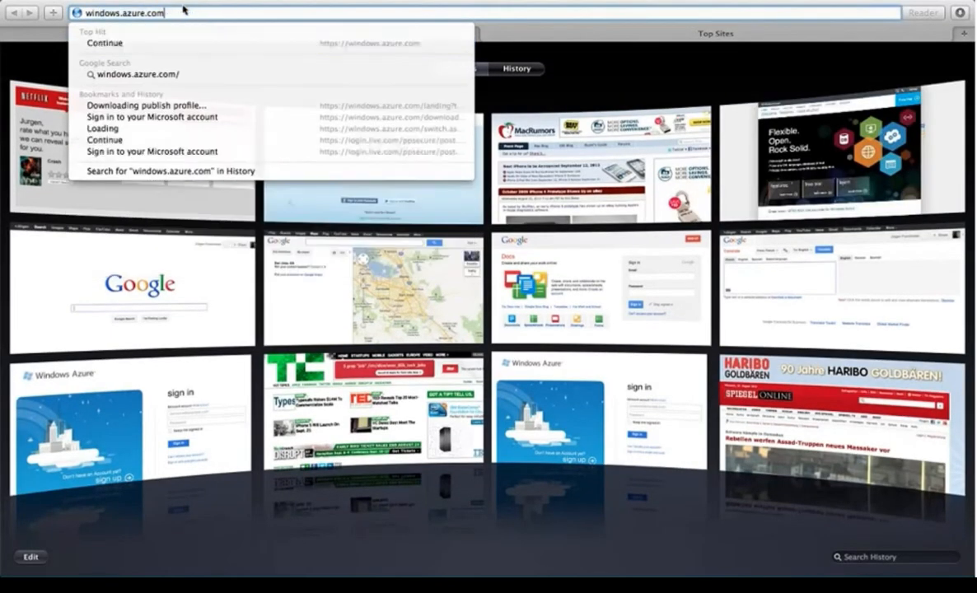
{"action": "type", "text": "zu"}
{"action": "key", "text": "BackSpace"}
{"action": "key", "text": "BackSpace"}
{"action": "type", "text": "azu"}
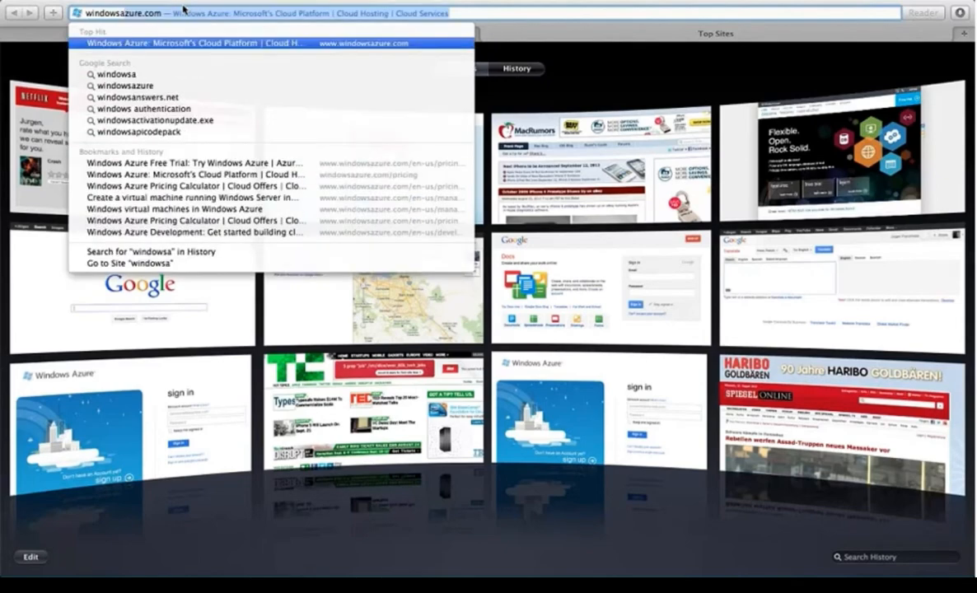
{"action": "key", "text": "Return"}
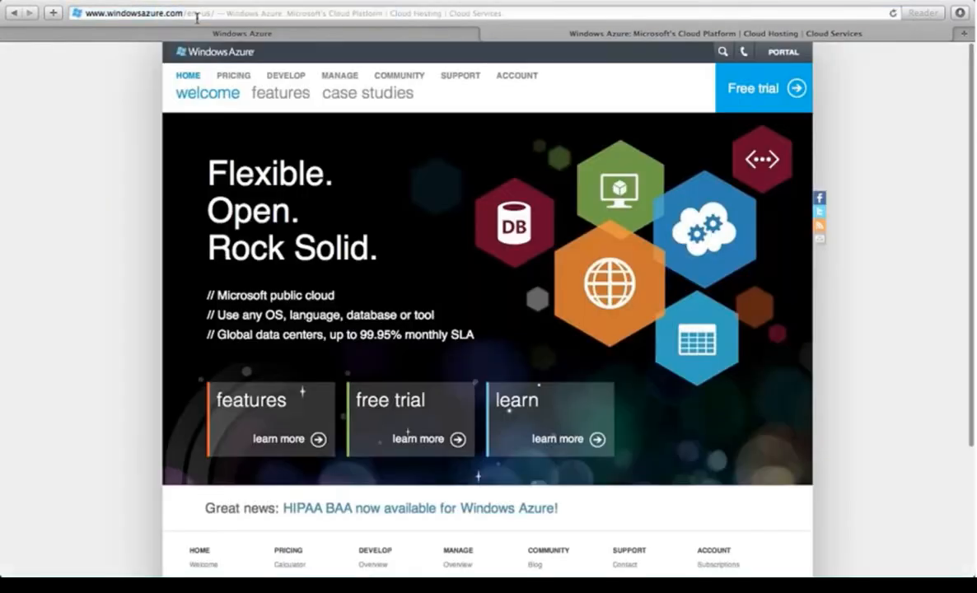
{"action": "left_click", "coordinate": [192, 13]}
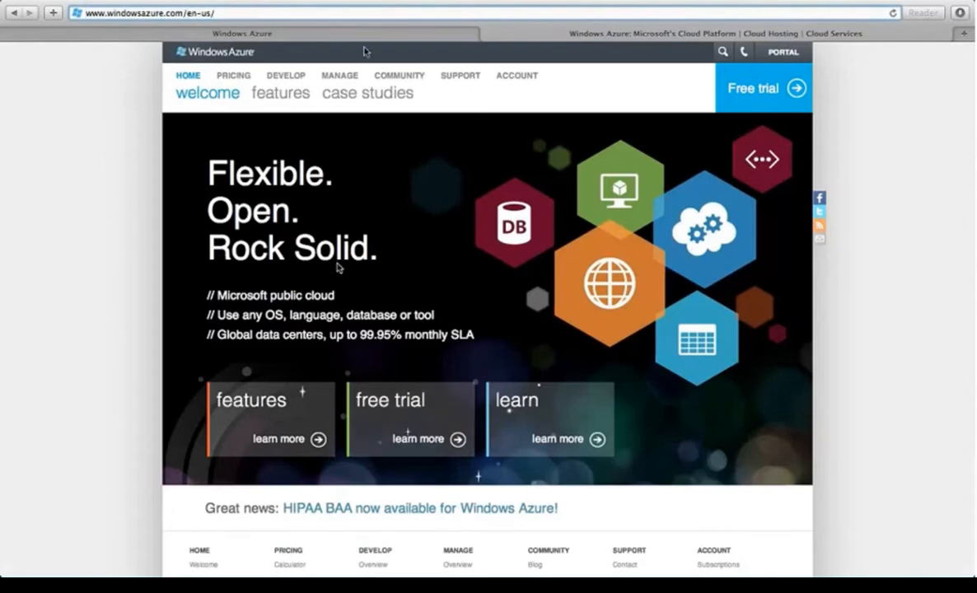
Step: Open the Windows Azure Pricing page and look over its overview
{"action": "left_click", "coordinate": [234, 76]}
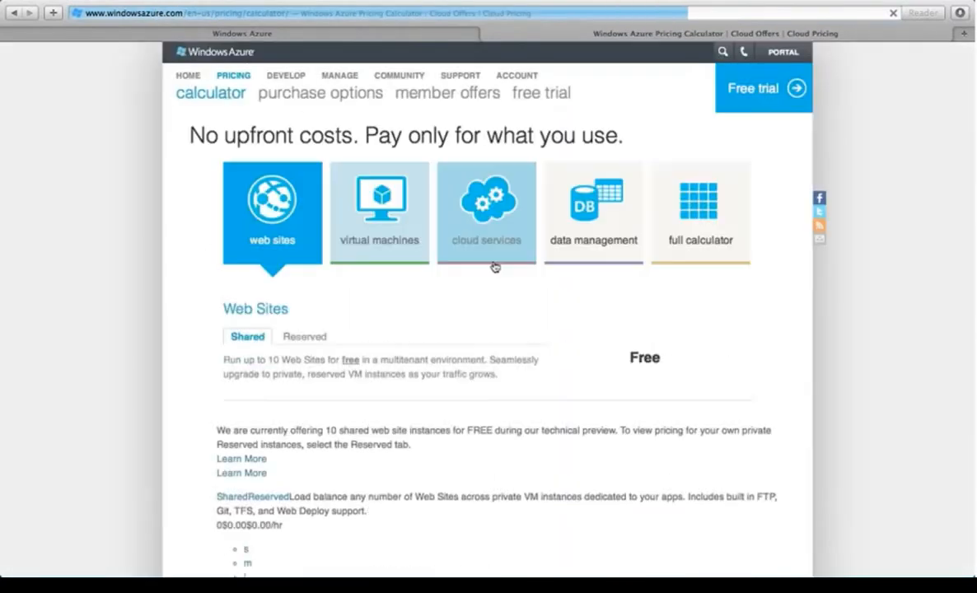
{"action": "scroll", "coordinate": [174, 316], "scroll_direction": "down", "scroll_amount": 4}
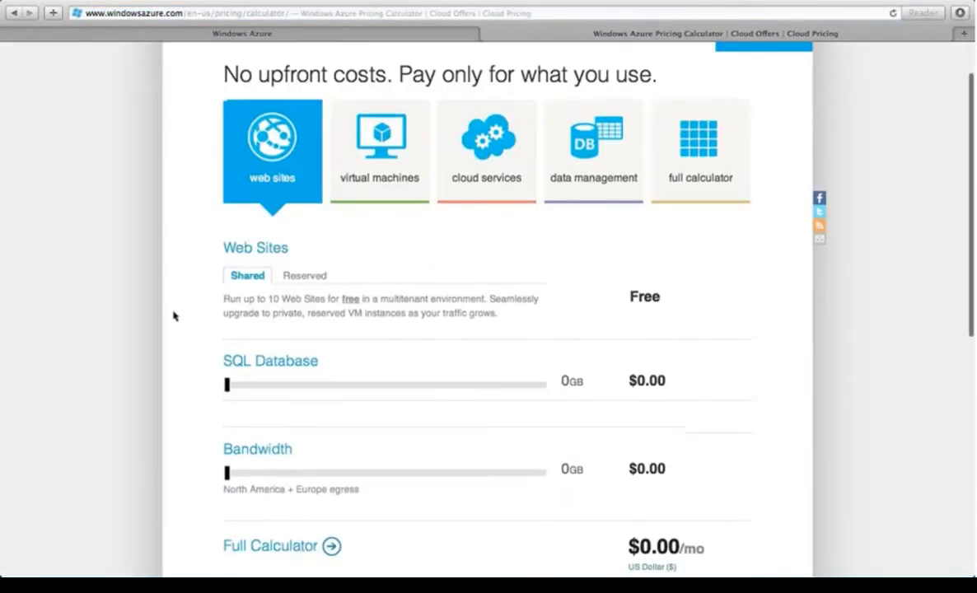
{"action": "scroll", "coordinate": [174, 316], "scroll_direction": "down", "scroll_amount": 2}
{"action": "scroll", "coordinate": [173, 315], "scroll_direction": "up", "scroll_amount": 1}
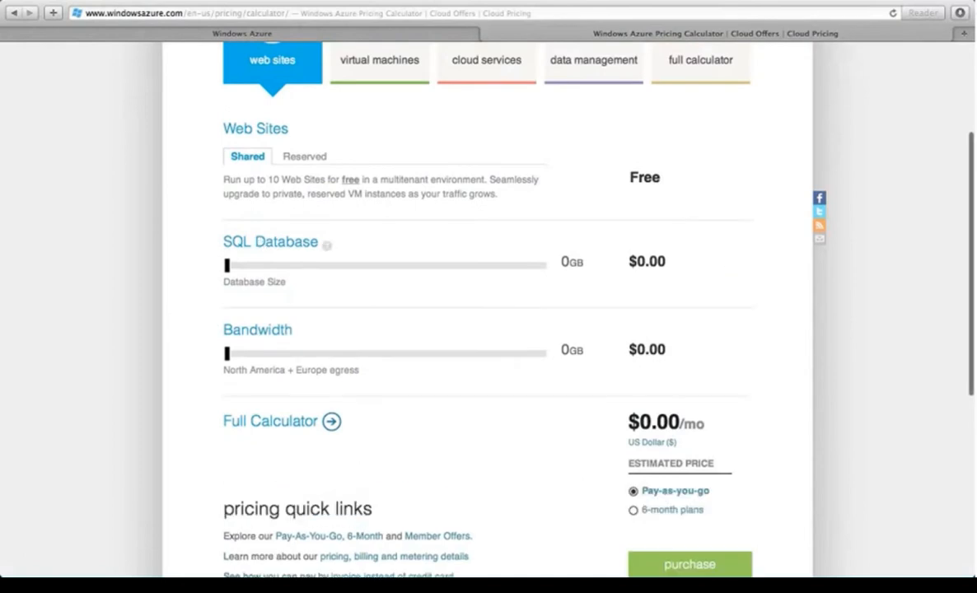
{"action": "scroll", "coordinate": [258, 337], "scroll_direction": "down", "scroll_amount": 3}
{"action": "scroll", "coordinate": [404, 311], "scroll_direction": "up", "scroll_amount": 3}
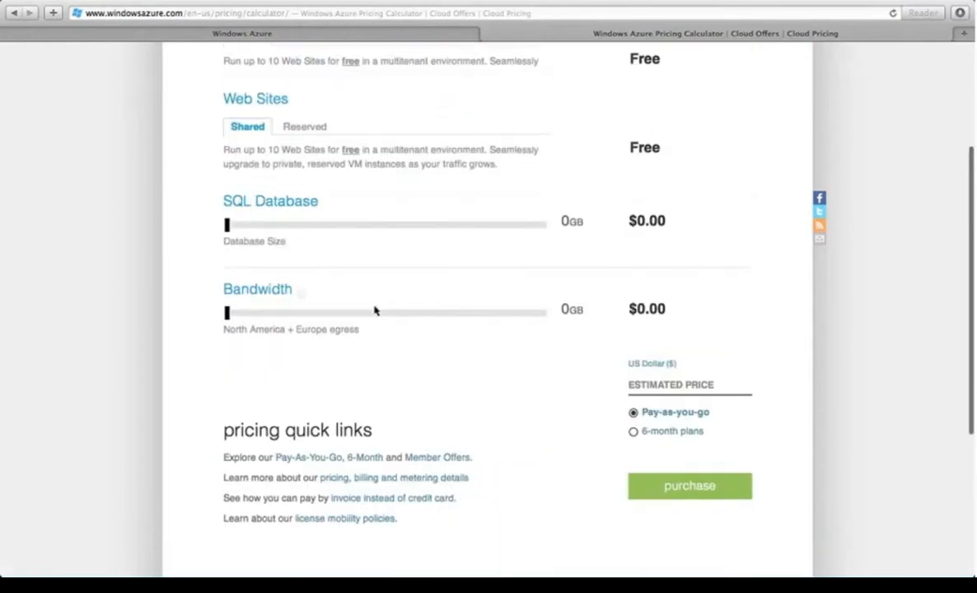
{"action": "mouse_move", "coordinate": [302, 363]}
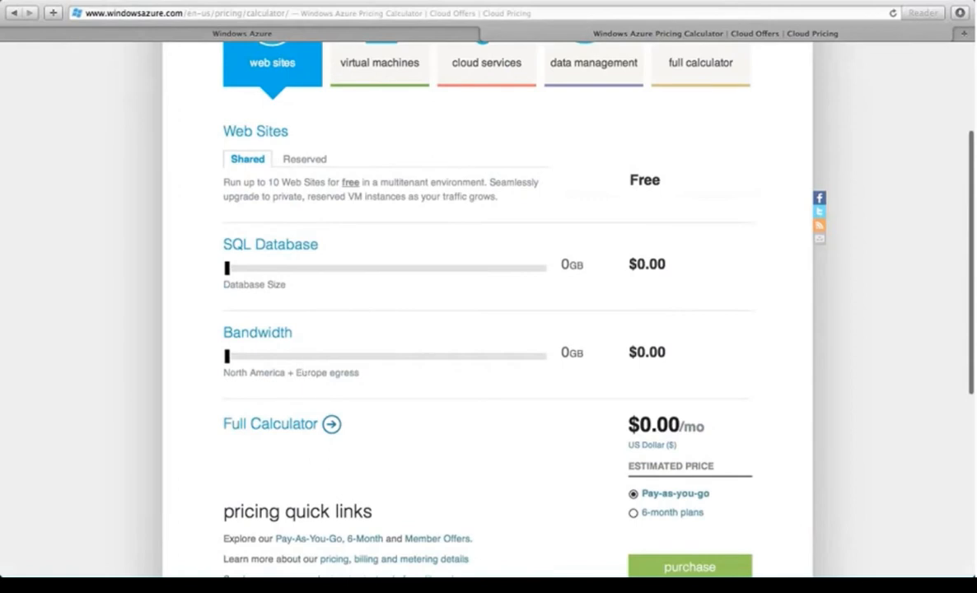
Step: In the Full Calculator, price one Medium Windows virtual machine at $115.20 a month
{"action": "left_click", "coordinate": [277, 425]}
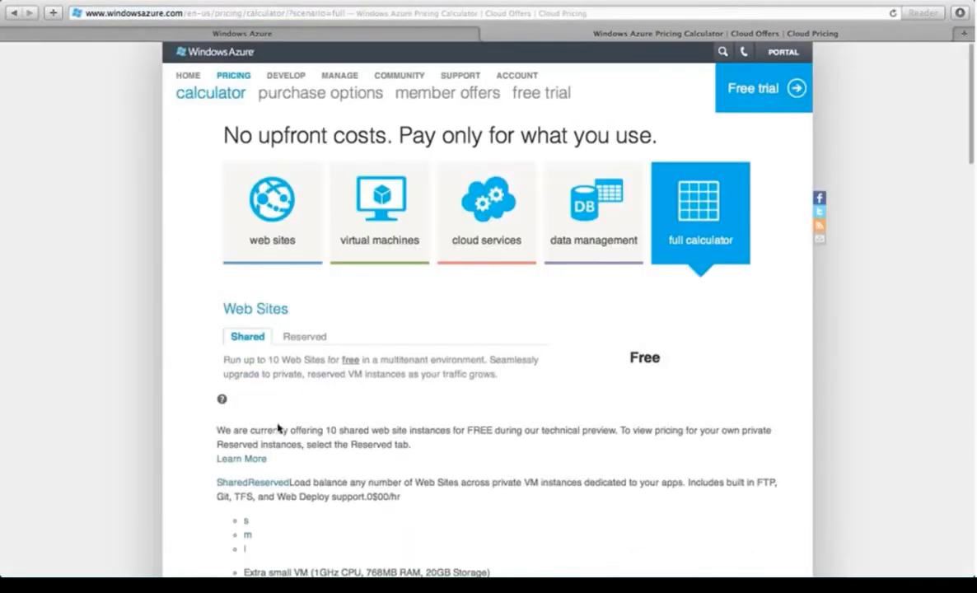
{"action": "scroll", "coordinate": [177, 293], "scroll_direction": "down", "scroll_amount": 4}
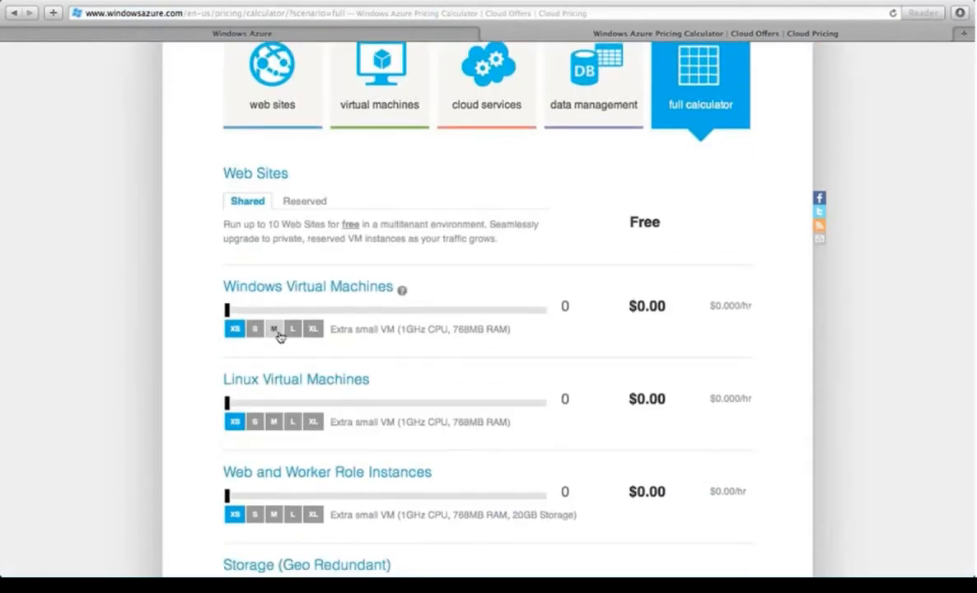
{"action": "left_click", "coordinate": [275, 331]}
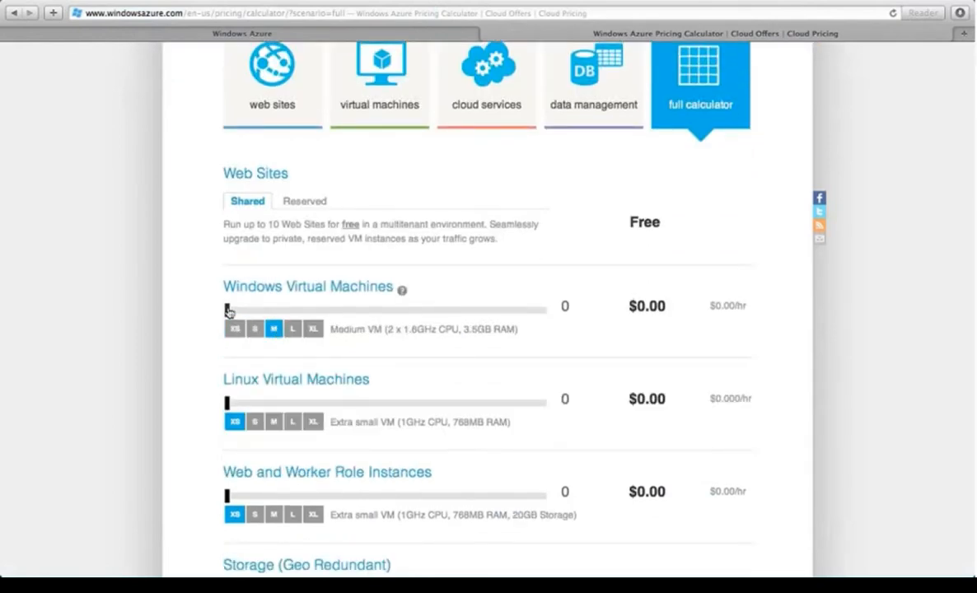
{"action": "left_click_drag", "start_coordinate": [229, 310], "coordinate": [241, 311]}
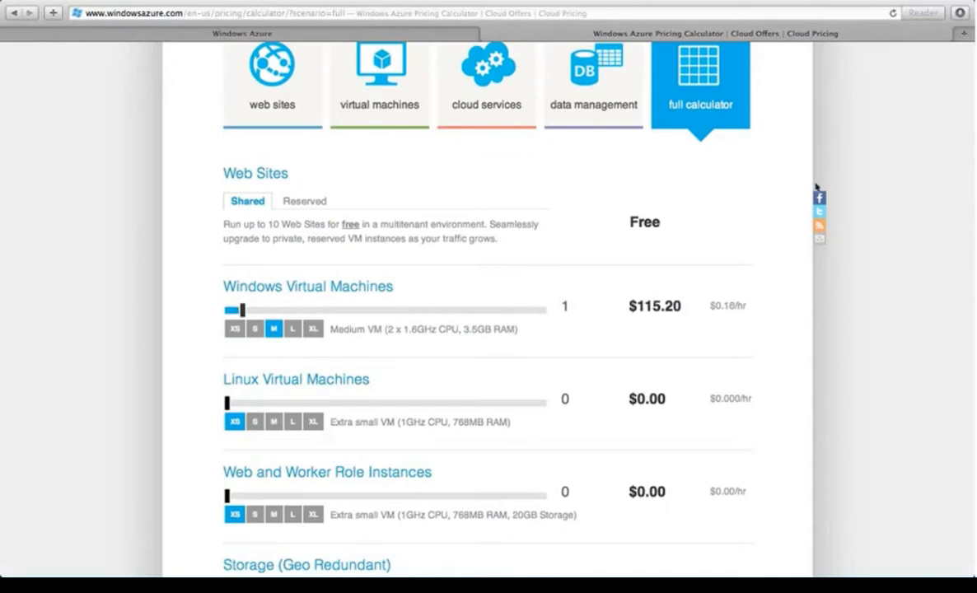
{"action": "scroll", "coordinate": [427, 285], "scroll_direction": "down", "scroll_amount": 2}
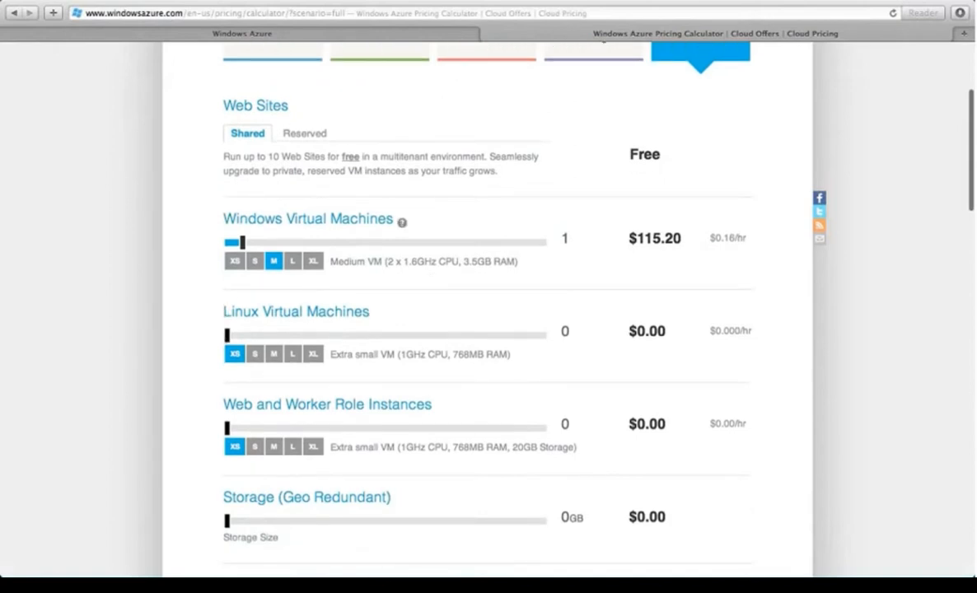
{"action": "scroll", "coordinate": [255, 377], "scroll_direction": "down", "scroll_amount": 2}
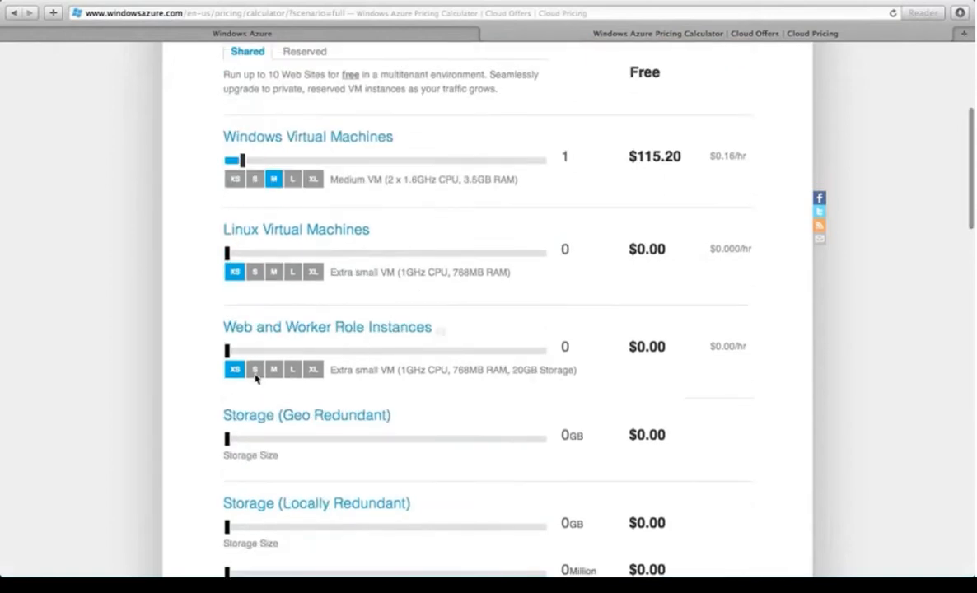
{"action": "scroll", "coordinate": [259, 373], "scroll_direction": "down", "scroll_amount": 2}
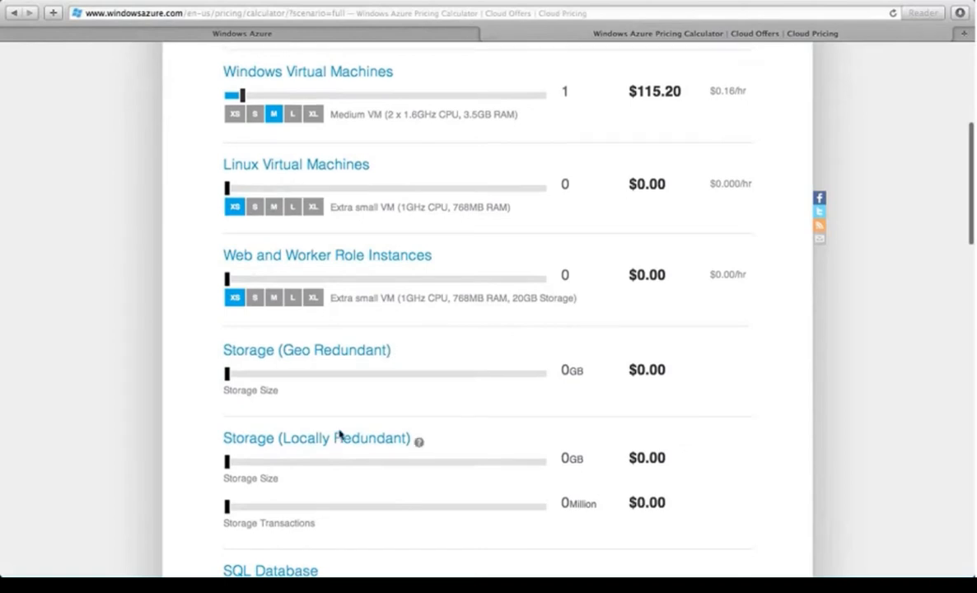
{"action": "scroll", "coordinate": [338, 434], "scroll_direction": "up", "scroll_amount": 10}
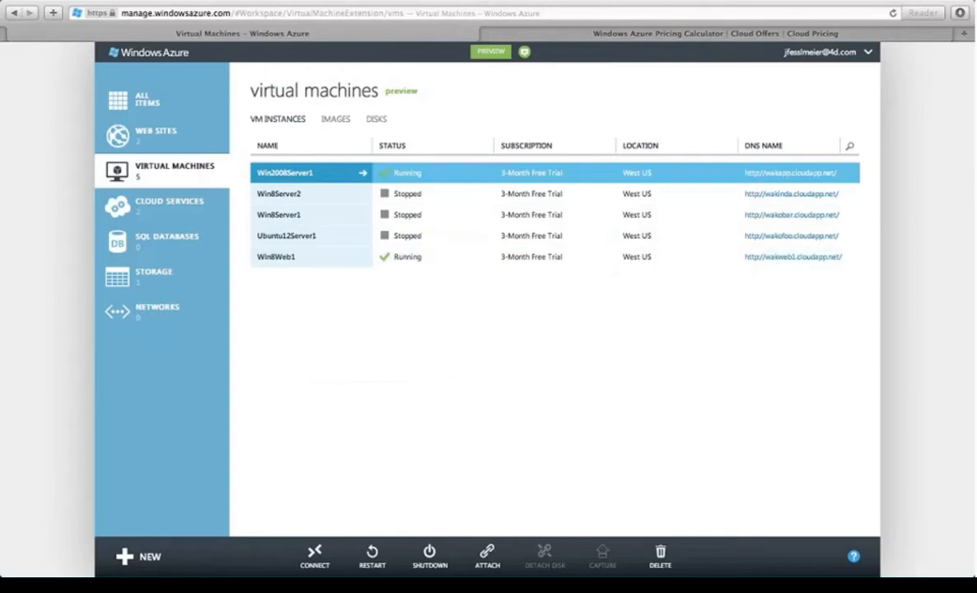
Step: Choose New > Virtual Machine > From Gallery to begin building a VM
{"action": "left_click", "coordinate": [138, 558]}
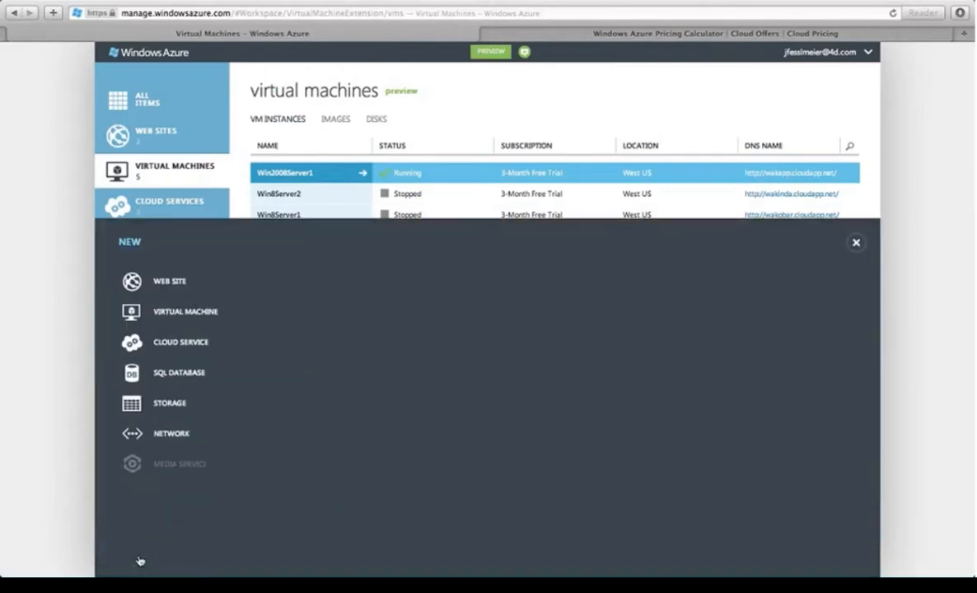
{"action": "left_click", "coordinate": [150, 318]}
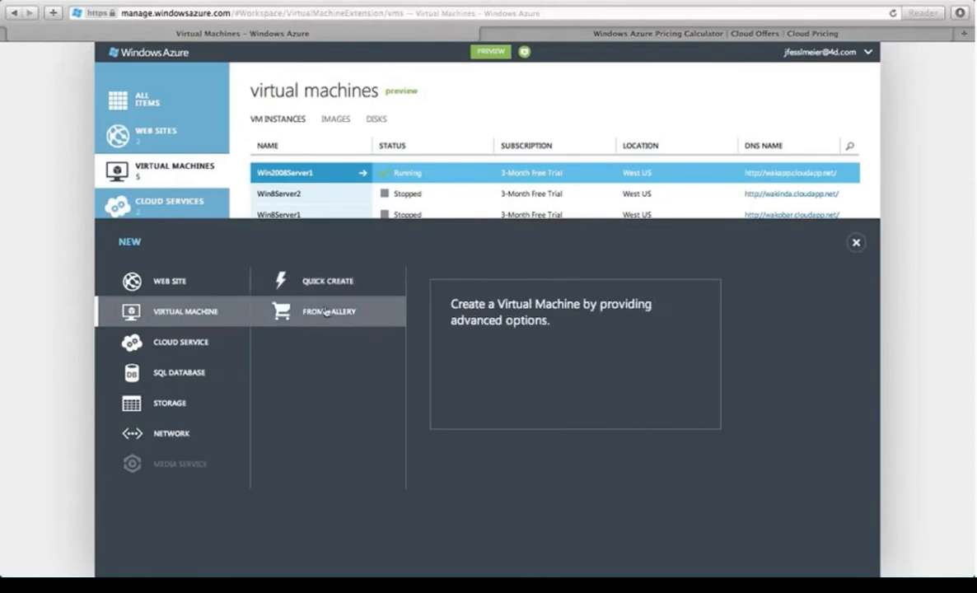
{"action": "left_click", "coordinate": [326, 312]}
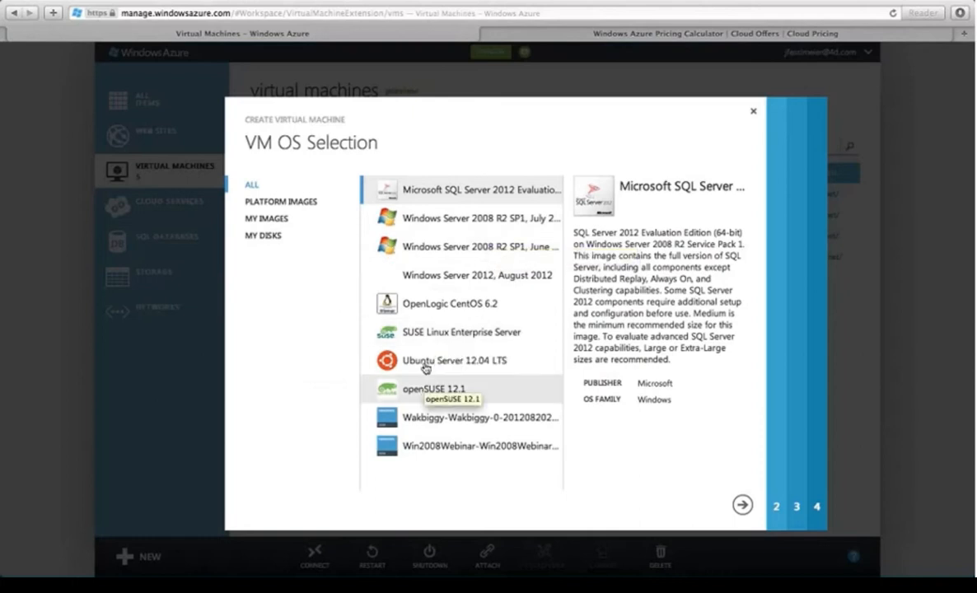
Step: Pick the Windows Server 2008 R2 SP1 July 2012 image, name the VM Win8Web2, and set its admin password
{"action": "left_click", "coordinate": [461, 220]}
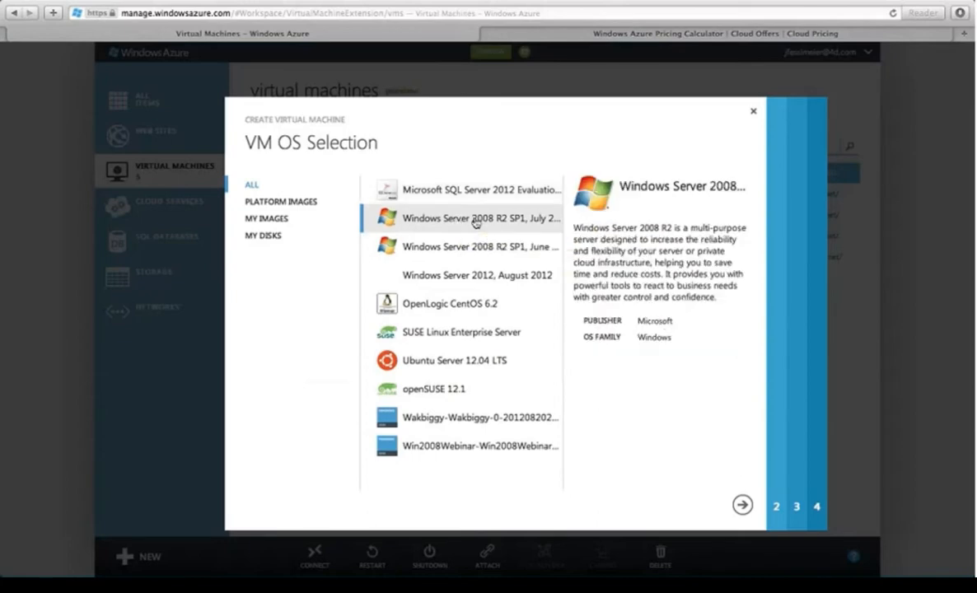
{"action": "left_click", "coordinate": [742, 504]}
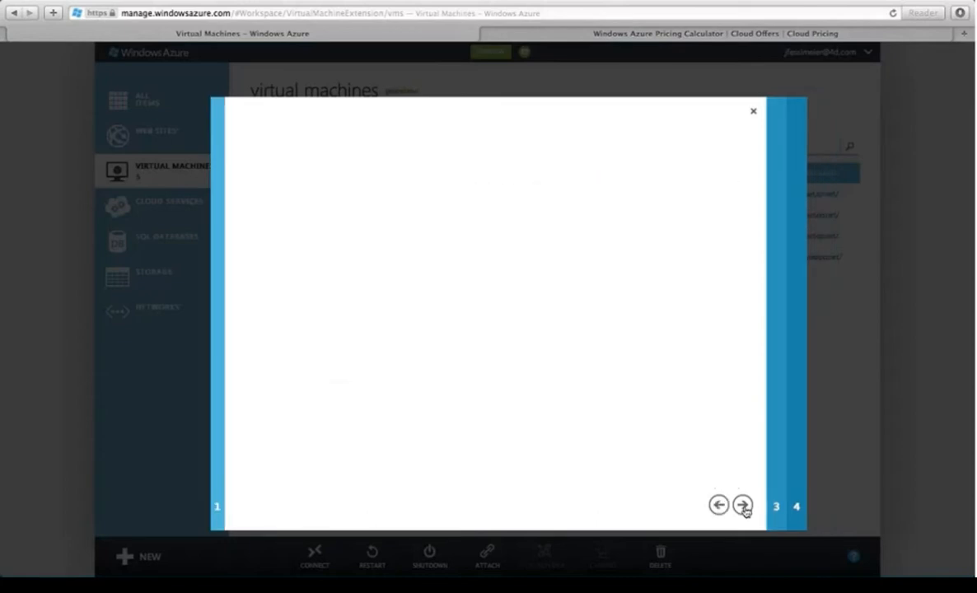
{"action": "left_click", "coordinate": [296, 203]}
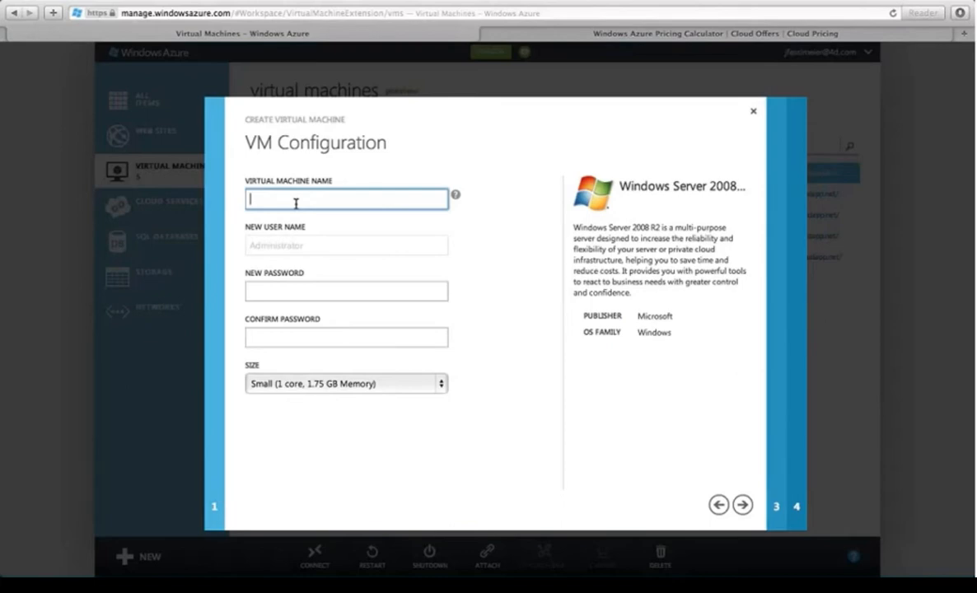
{"action": "type", "text": "Win8Web2"}
{"action": "left_click", "coordinate": [267, 248]}
{"action": "left_click", "coordinate": [260, 288]}
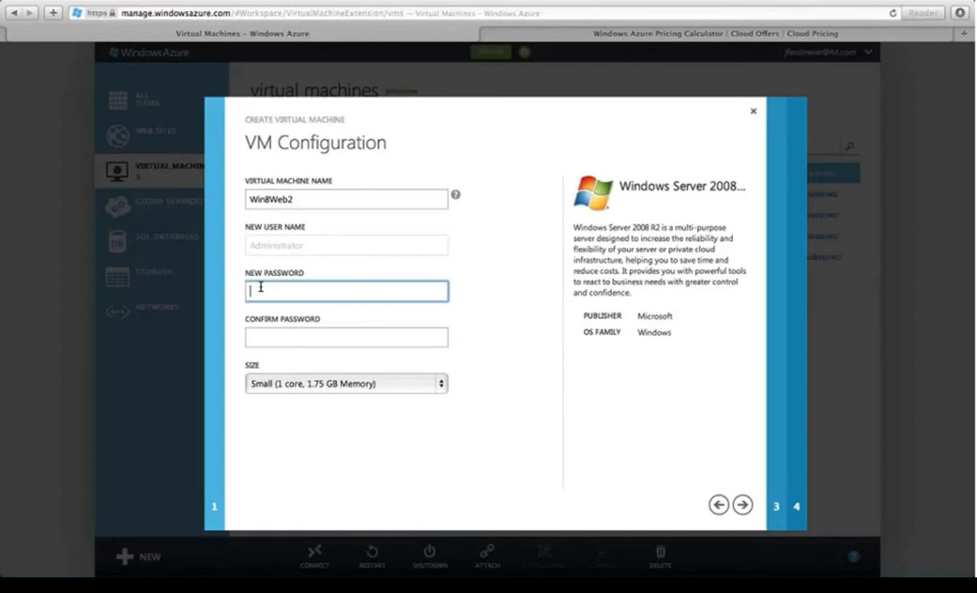
{"action": "type", "text": "pa"}
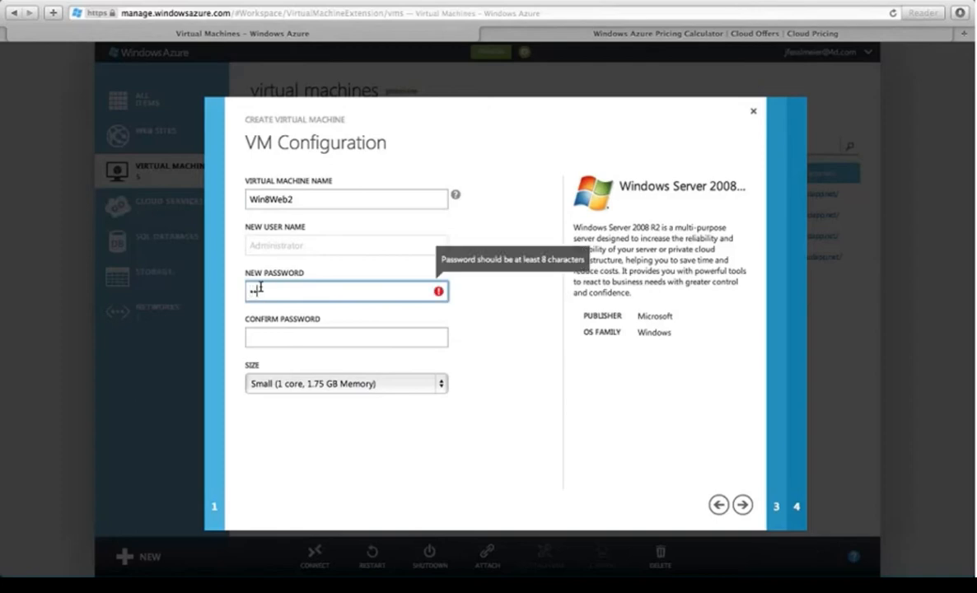
{"action": "key", "text": "BackSpace"}
{"action": "type", "text": "as"}
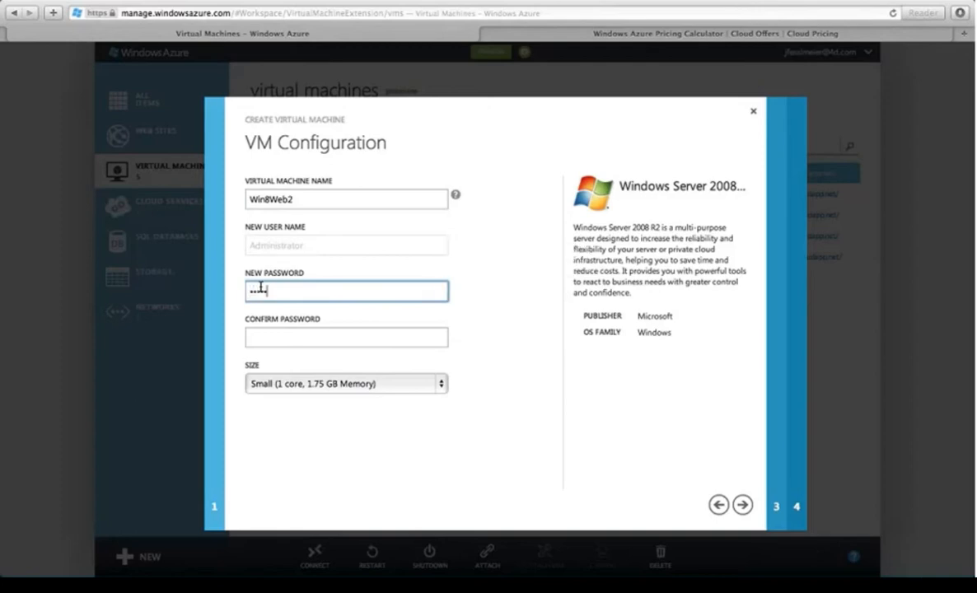
{"action": "key", "text": "BackSpace"}
{"action": "key", "text": "BackSpace"}
{"action": "key", "text": "BackSpace"}
{"action": "type", "text": "Passw0rd••••"}
{"action": "key", "text": "Tab"}
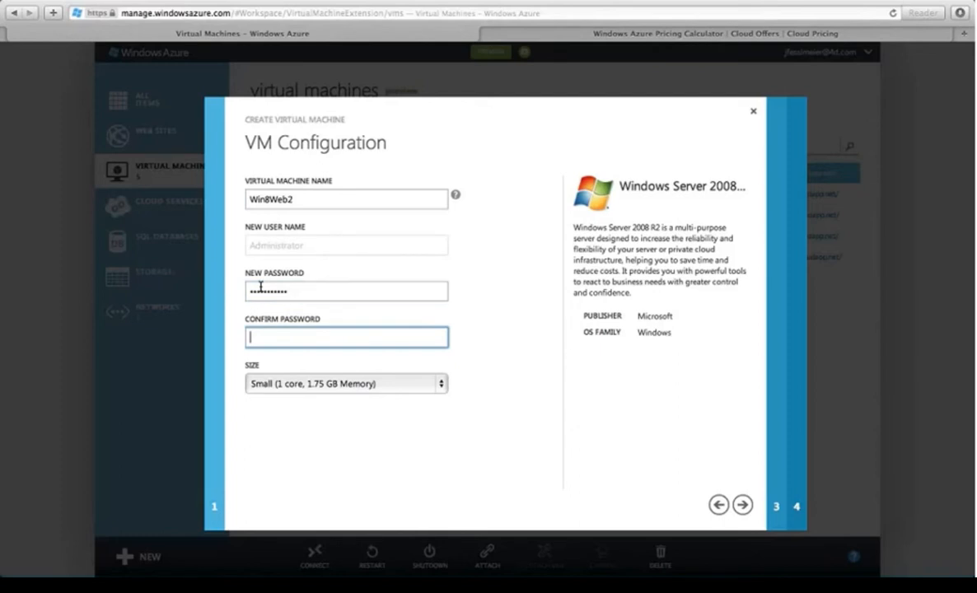
{"action": "type", "text": "•••••••••••"}
Step: Choose Medium (2 cores, 3.5 GB memory) as the VM size and continue
{"action": "left_click", "coordinate": [320, 391]}
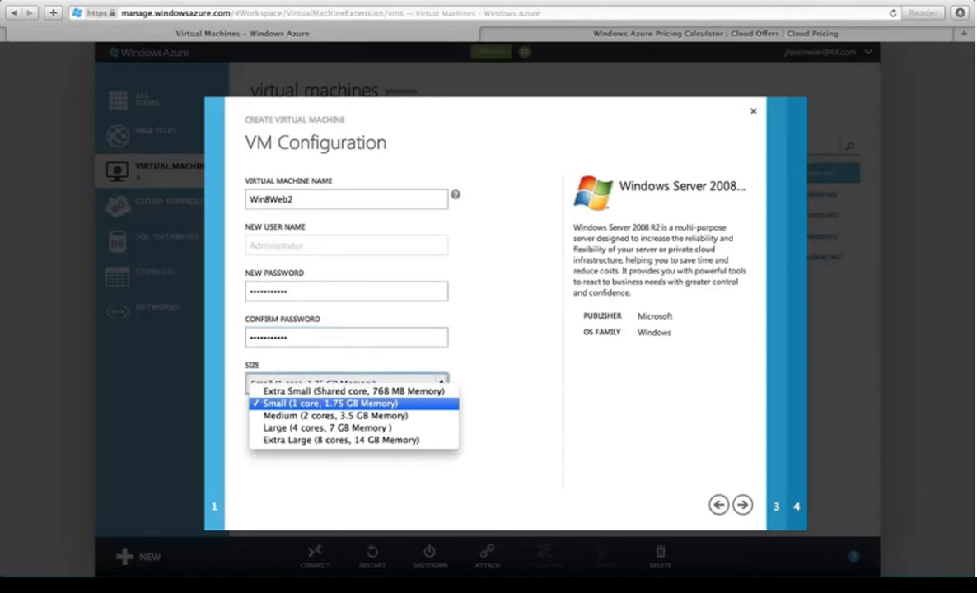
{"action": "left_click", "coordinate": [310, 416]}
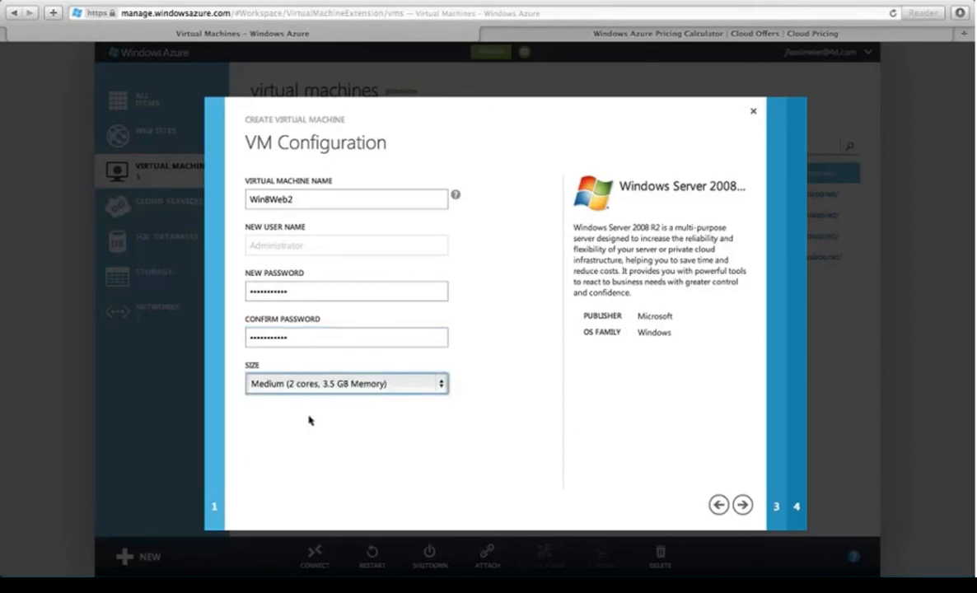
{"action": "left_click", "coordinate": [290, 384]}
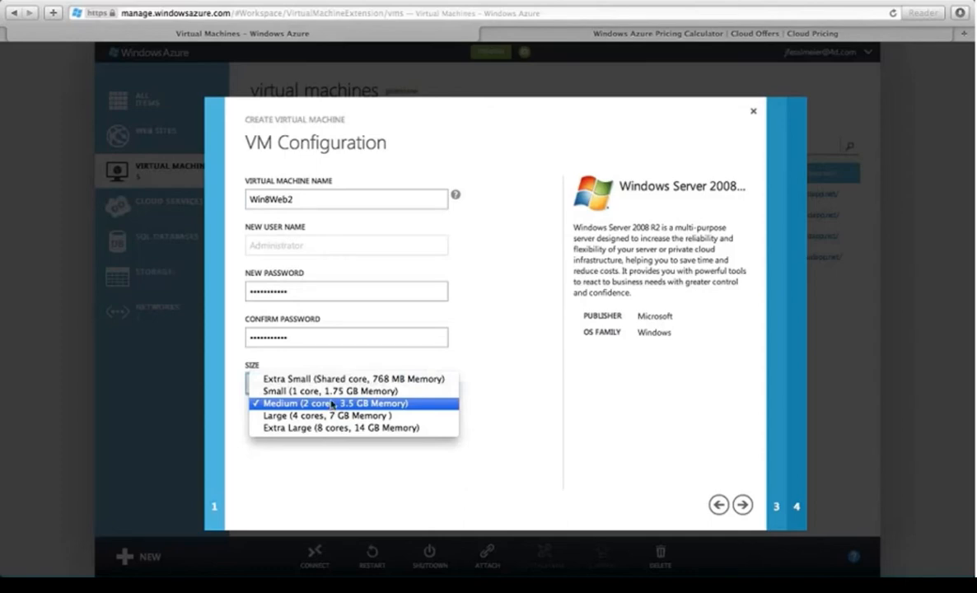
{"action": "left_click", "coordinate": [283, 405]}
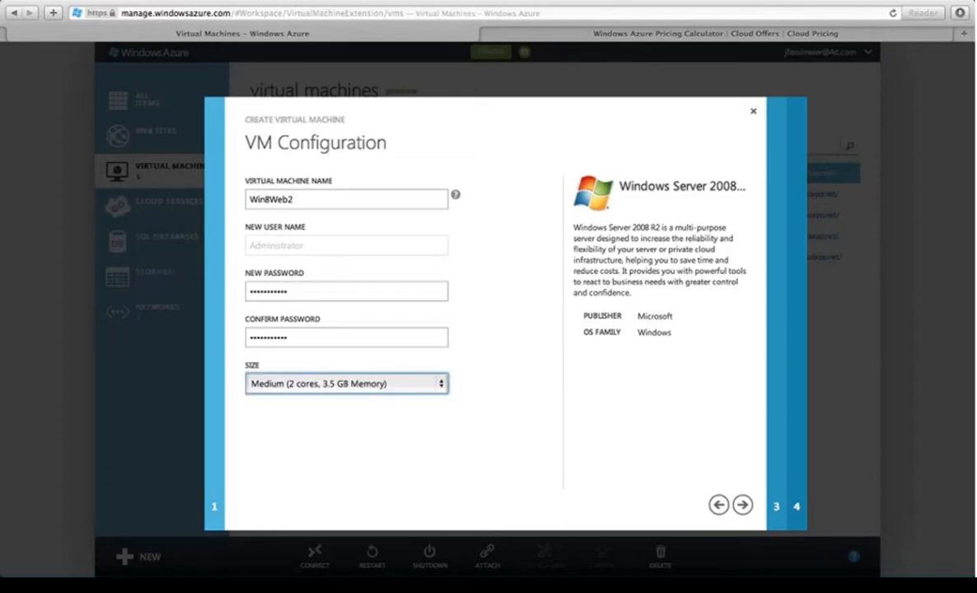
{"action": "left_click", "coordinate": [744, 505]}
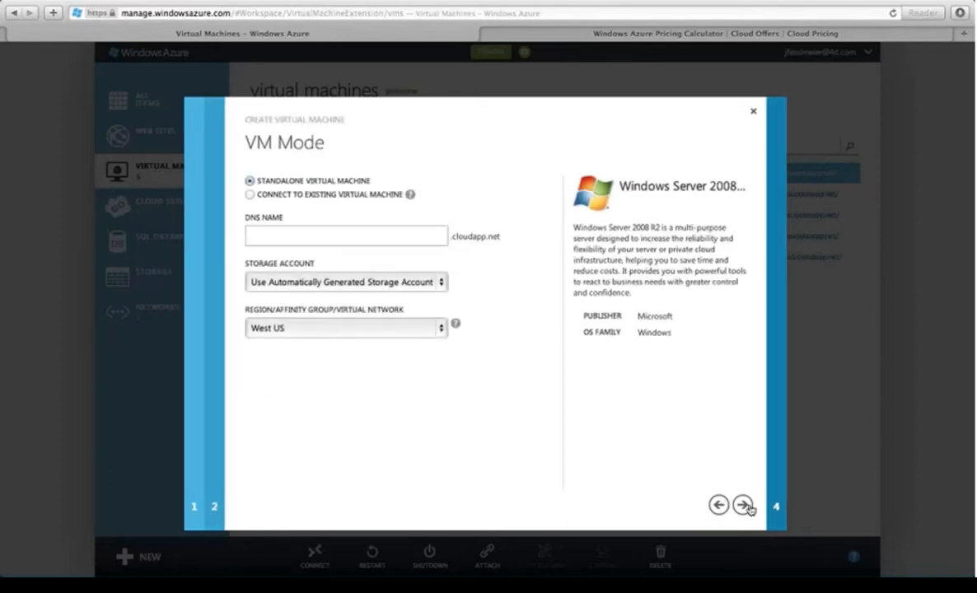
Step: Set DNS name wakweb2.cloudapp.net, keep automatic storage and West US, and continue
{"action": "left_click", "coordinate": [330, 243]}
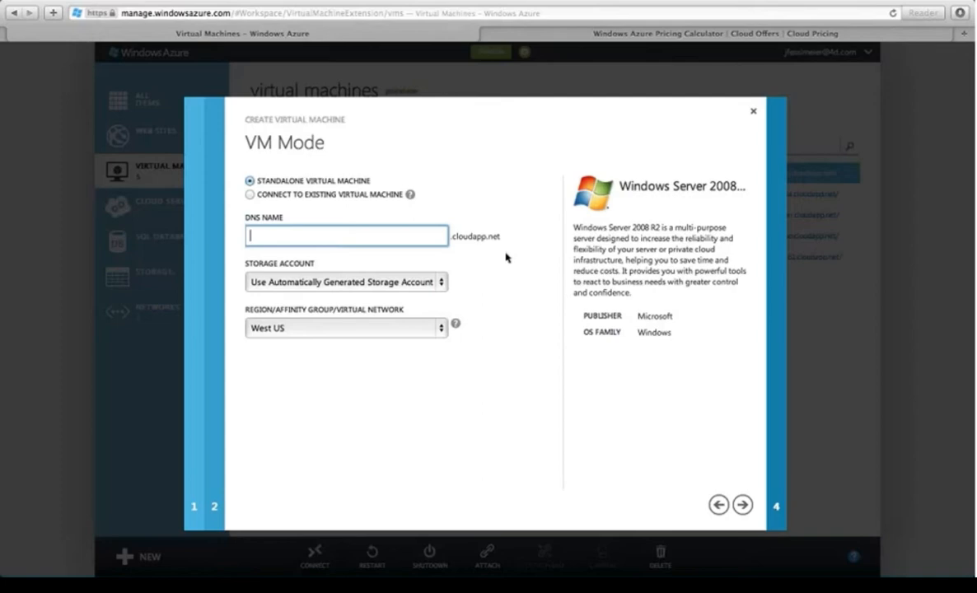
{"action": "type", "text": "wak"}
{"action": "type", "text": "e"}
{"action": "type", "text": "eb"}
{"action": "type", "text": "2"}
{"action": "left_click", "coordinate": [280, 284]}
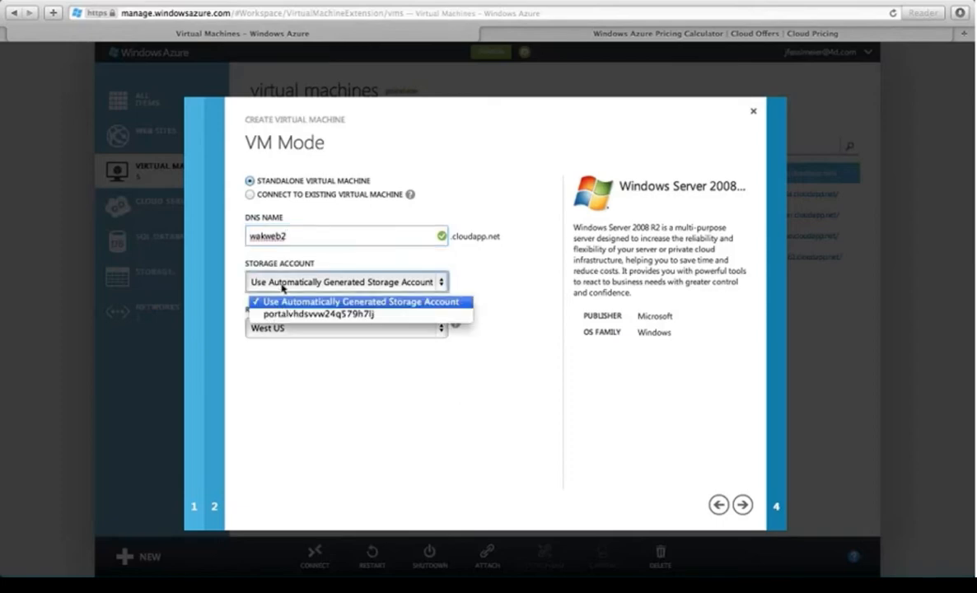
{"action": "left_click", "coordinate": [282, 285]}
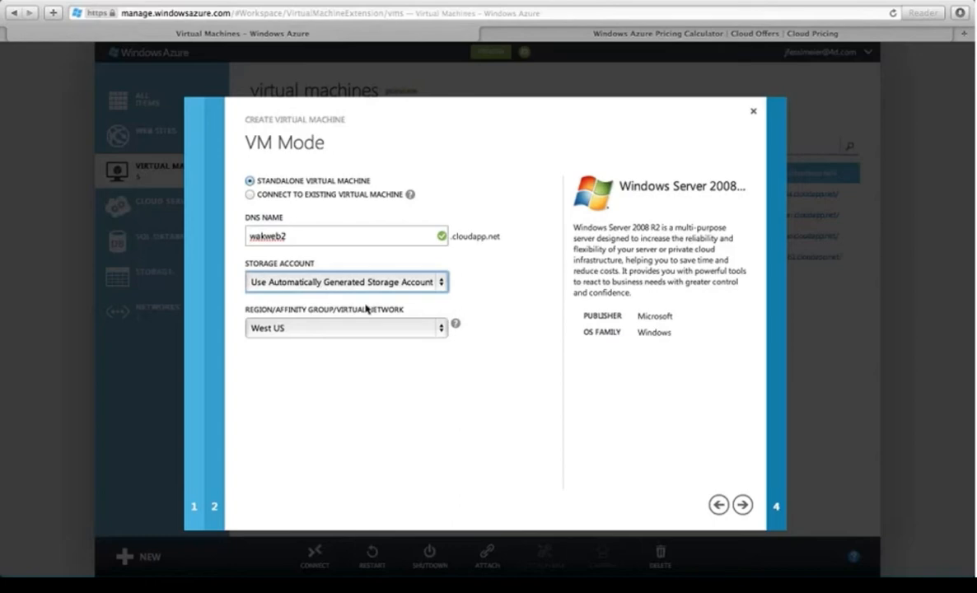
{"action": "left_click", "coordinate": [269, 330]}
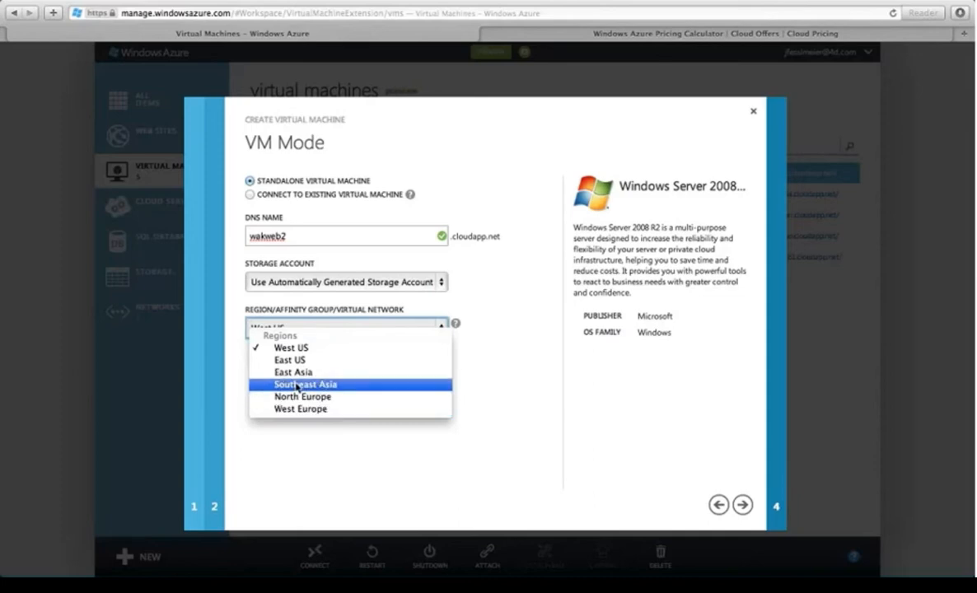
{"action": "left_click", "coordinate": [404, 350]}
{"action": "left_click", "coordinate": [742, 504]}
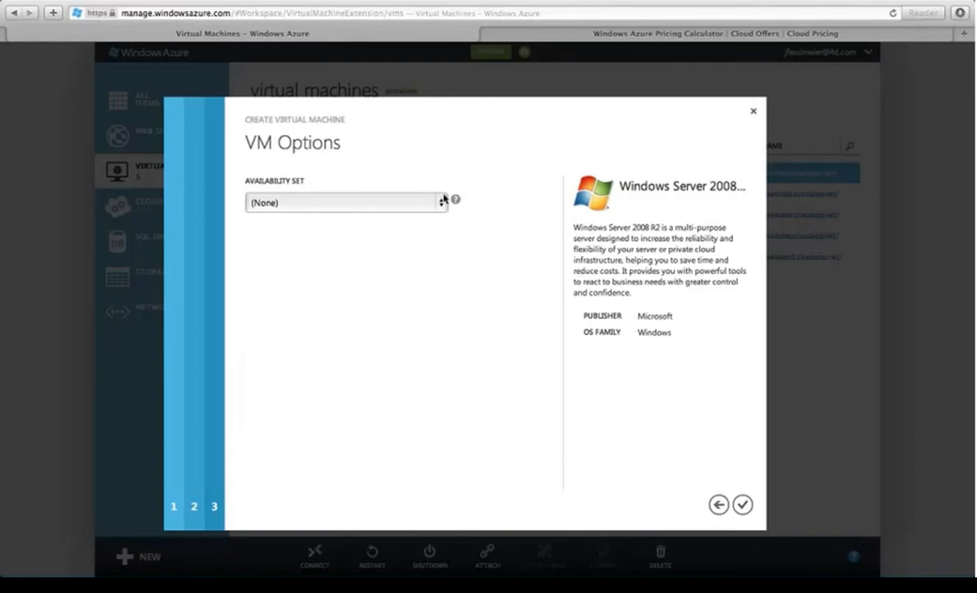
Step: Keep the availability set at (None) and create the Win8Web2 virtual machine
{"action": "left_click", "coordinate": [307, 205]}
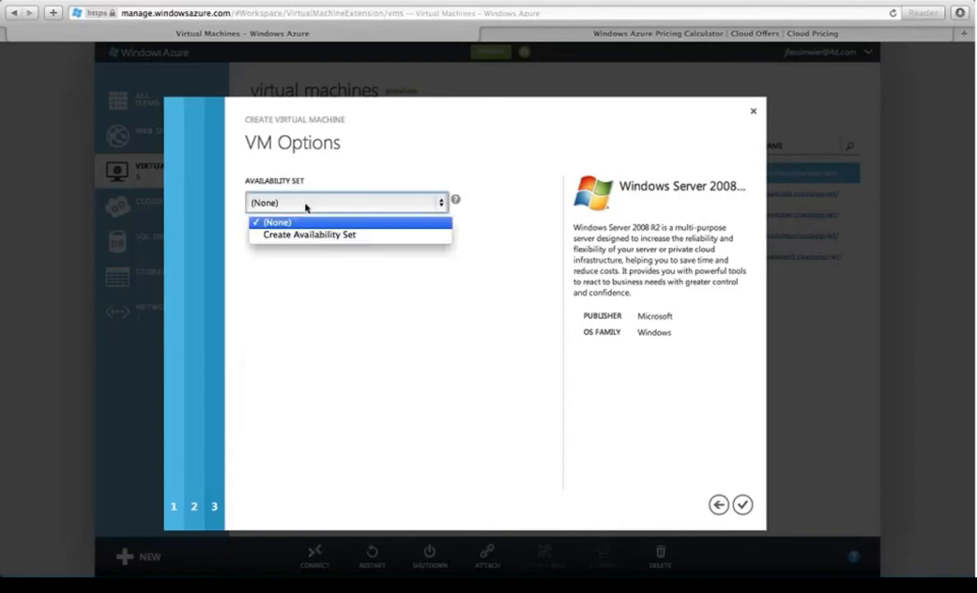
{"action": "left_click", "coordinate": [386, 290]}
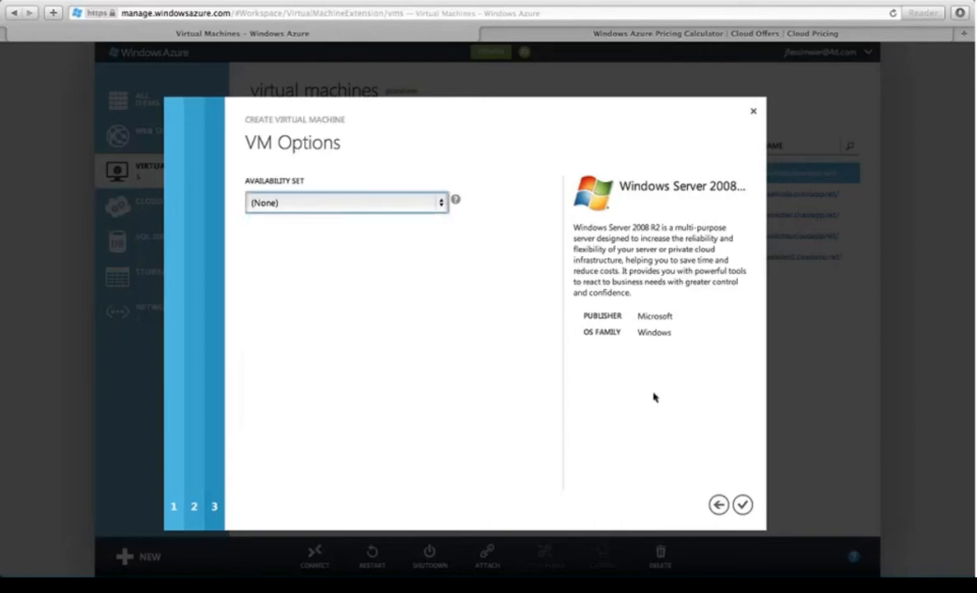
{"action": "left_click", "coordinate": [742, 504]}
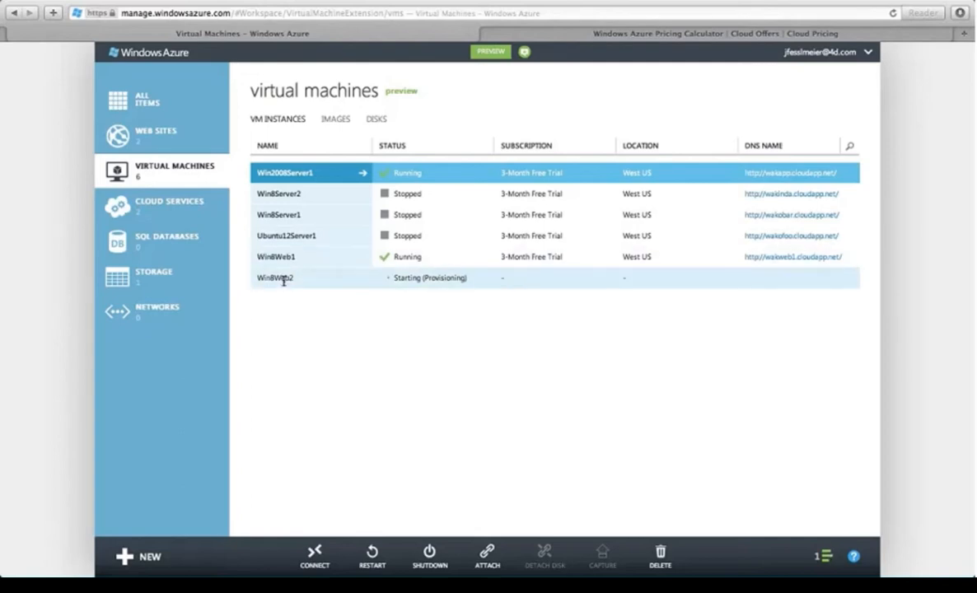
Step: Open Win8Web1's dashboard and scroll through its details
{"action": "left_click", "coordinate": [280, 256]}
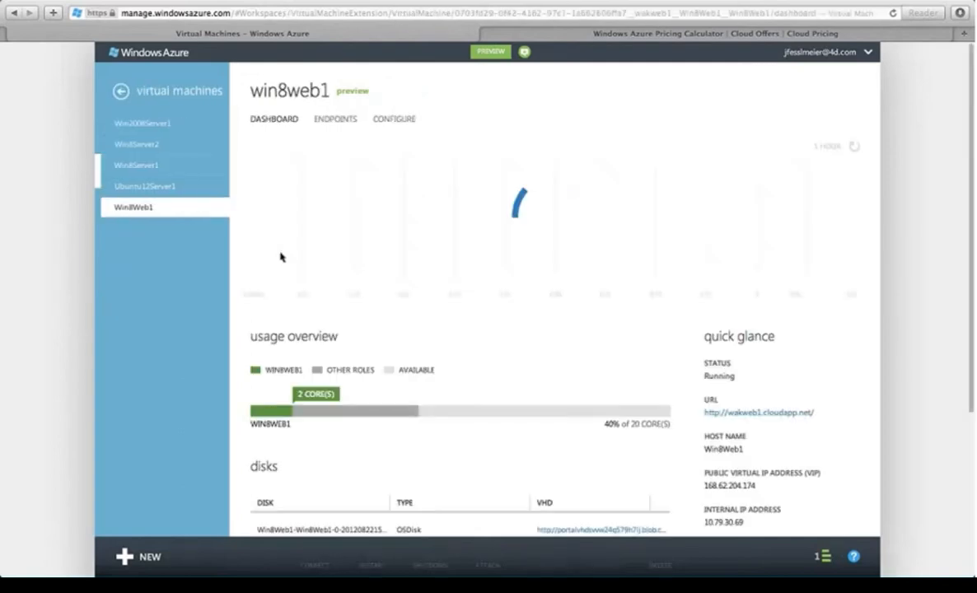
{"action": "scroll", "coordinate": [350, 344], "scroll_direction": "down", "scroll_amount": 3}
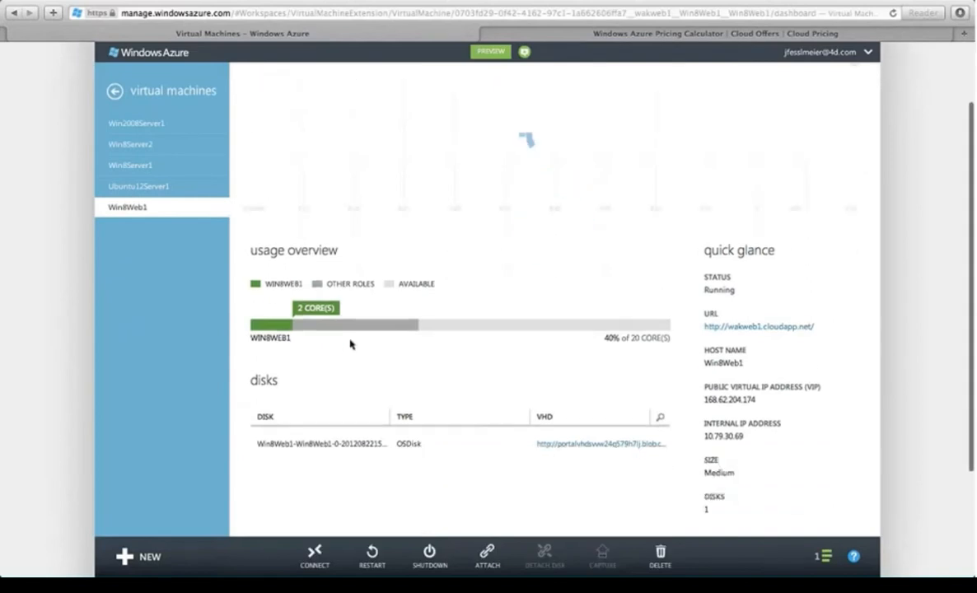
{"action": "scroll", "coordinate": [350, 344], "scroll_direction": "down", "scroll_amount": 1}
{"action": "scroll", "coordinate": [350, 344], "scroll_direction": "up", "scroll_amount": 4}
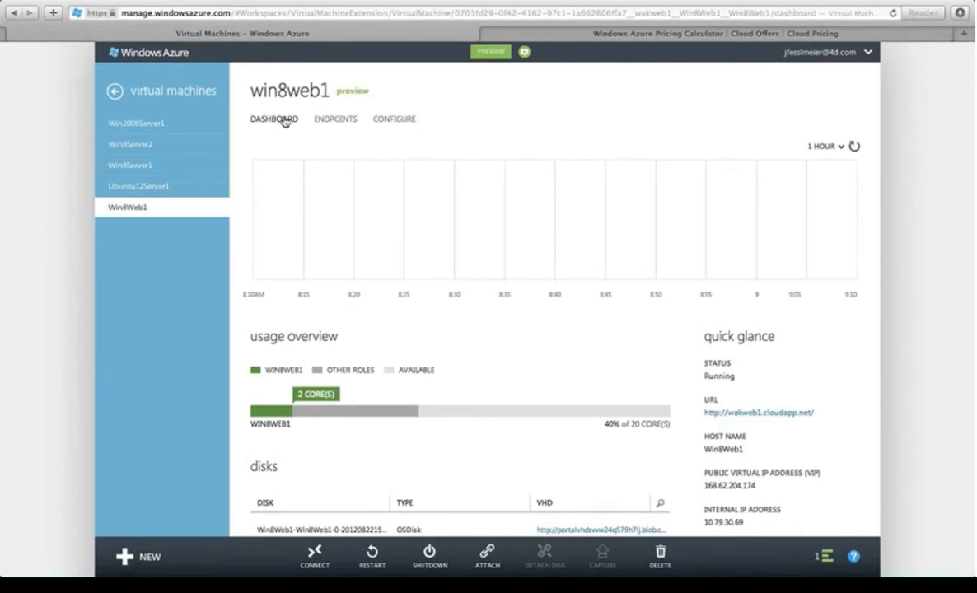
{"action": "scroll", "coordinate": [309, 182], "scroll_direction": "down", "scroll_amount": 2}
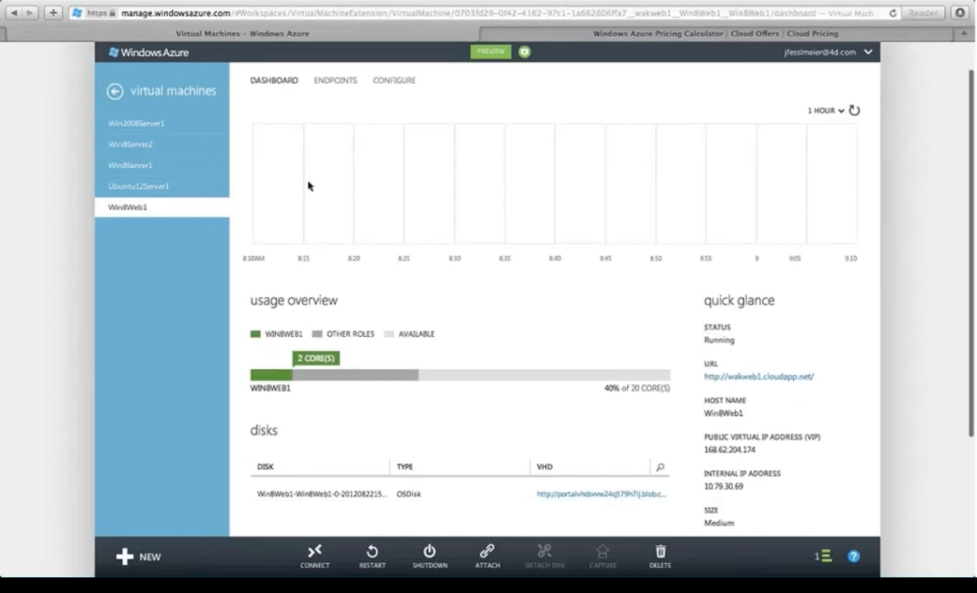
{"action": "scroll", "coordinate": [516, 258], "scroll_direction": "down", "scroll_amount": 2}
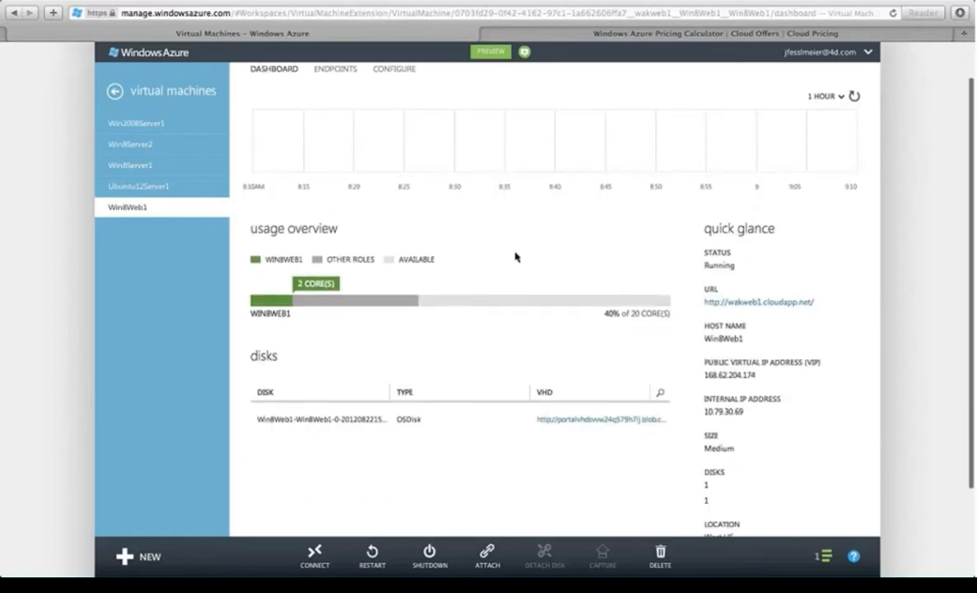
{"action": "scroll", "coordinate": [516, 257], "scroll_direction": "down", "scroll_amount": 1}
{"action": "scroll", "coordinate": [518, 255], "scroll_direction": "up", "scroll_amount": 5}
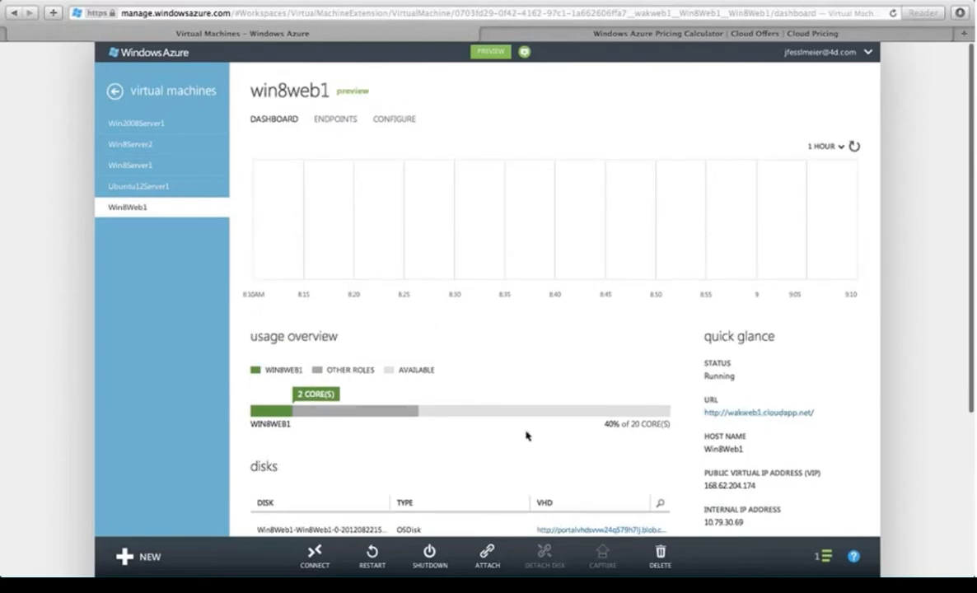
{"action": "scroll", "coordinate": [526, 435], "scroll_direction": "down", "scroll_amount": 4}
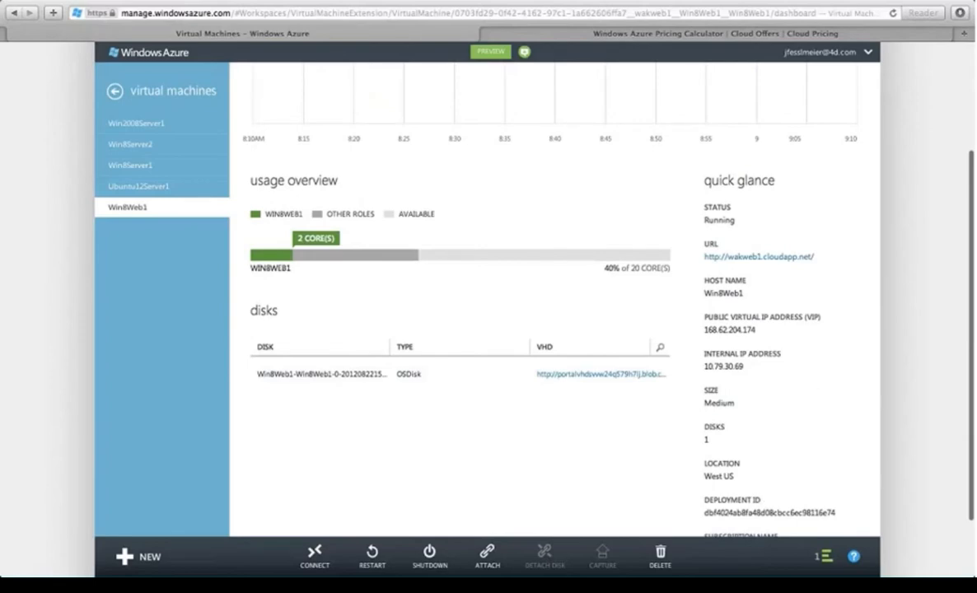
{"action": "scroll", "coordinate": [712, 301], "scroll_direction": "down", "scroll_amount": 2}
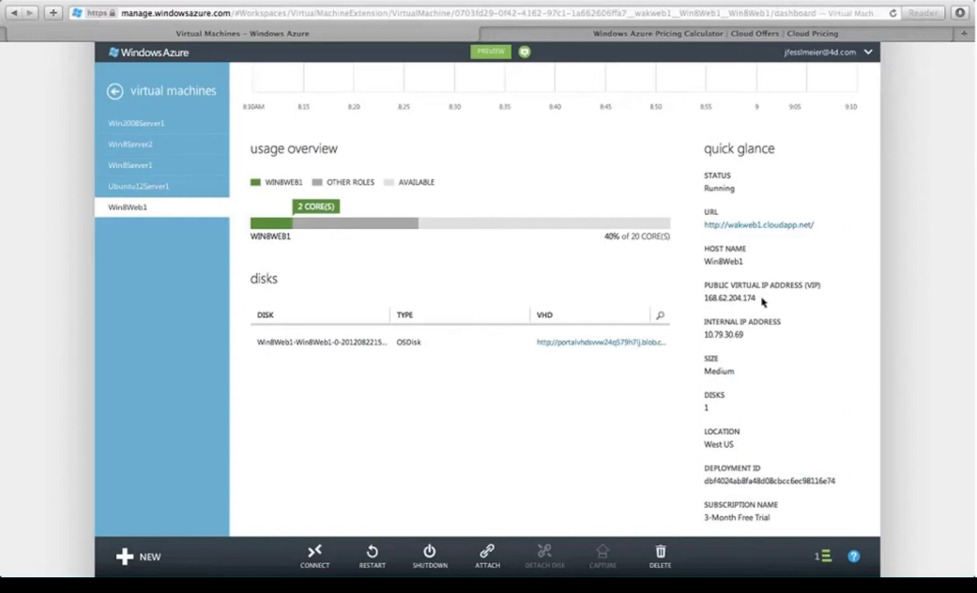
{"action": "scroll", "coordinate": [745, 329], "scroll_direction": "down", "scroll_amount": 3}
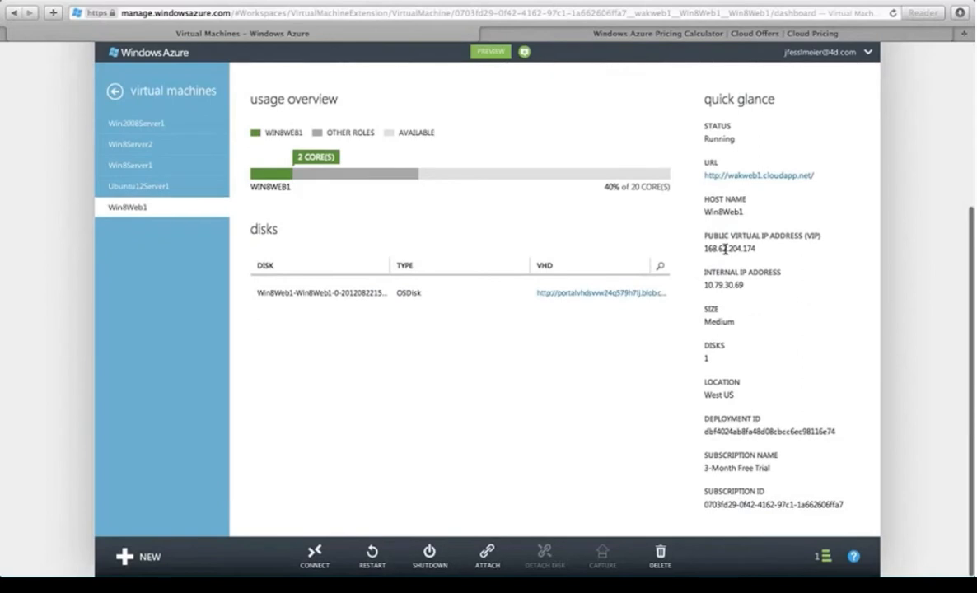
Step: Select the public virtual IP 168.62.204.174, then view Win8Web1's endpoints
{"action": "double_click", "coordinate": [725, 249]}
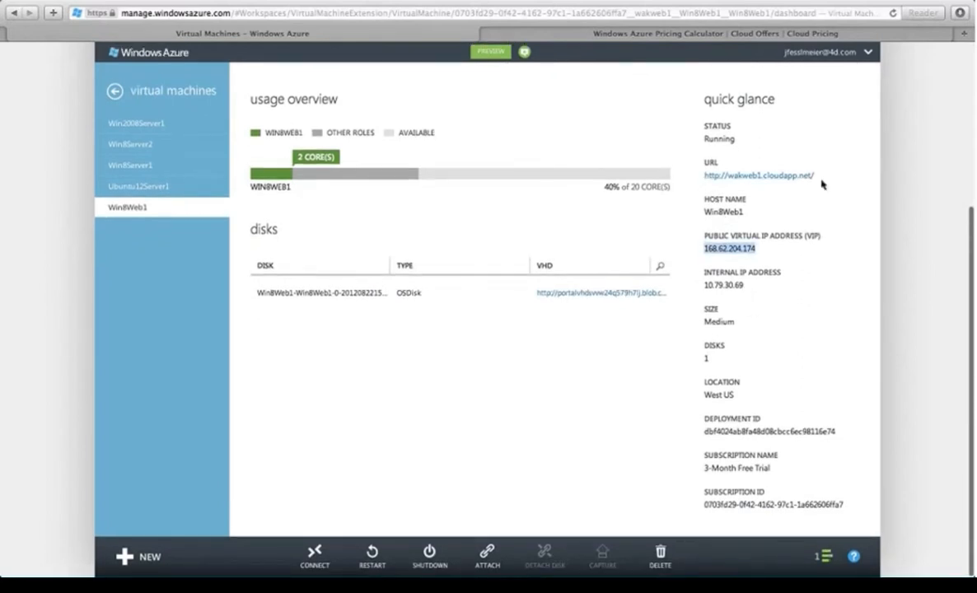
{"action": "scroll", "coordinate": [744, 281], "scroll_direction": "down", "scroll_amount": 1}
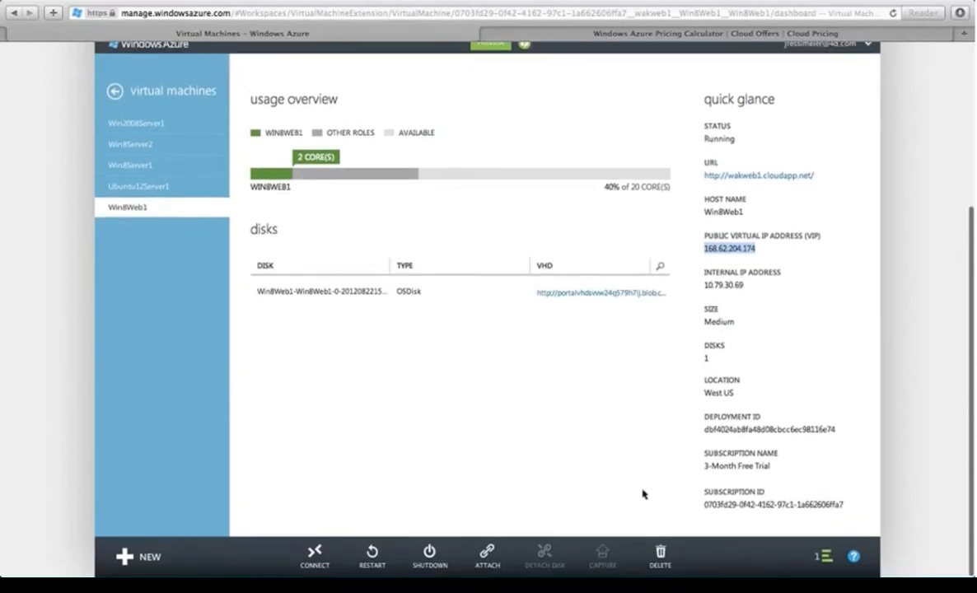
{"action": "scroll", "coordinate": [564, 498], "scroll_direction": "up", "scroll_amount": 6}
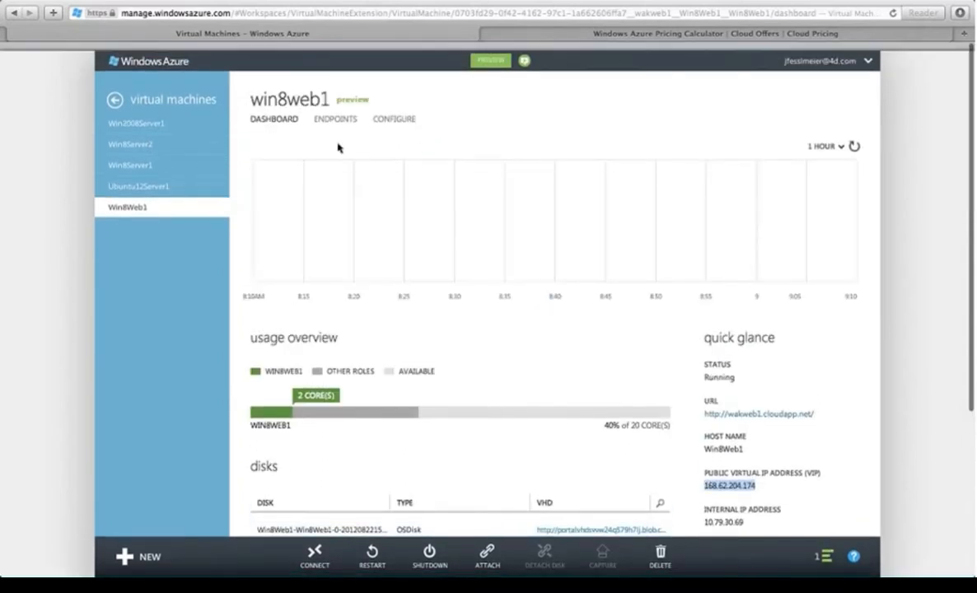
{"action": "left_click", "coordinate": [335, 120]}
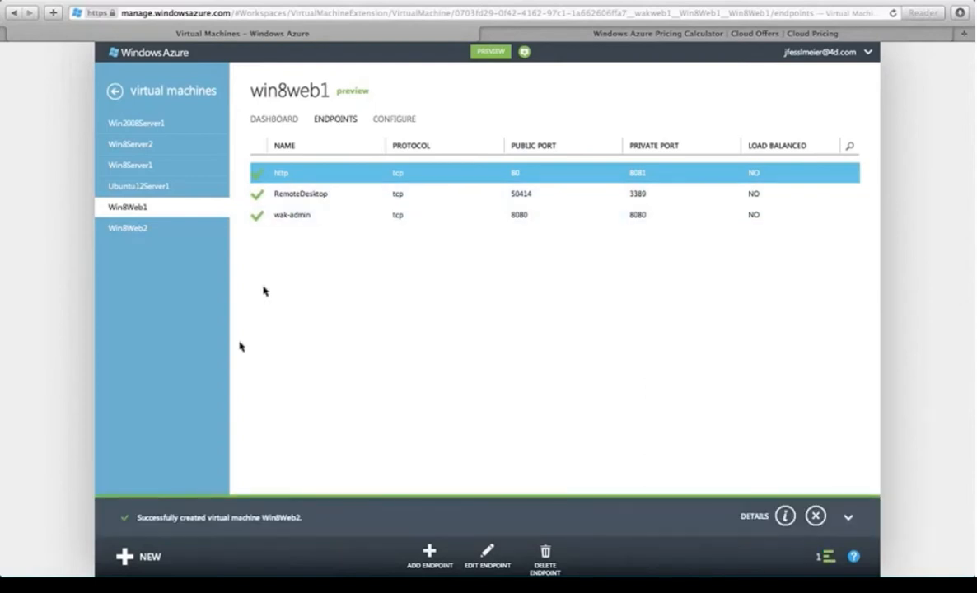
Step: Look over and close the NEW panel, then begin adding an endpoint to Win8Web1
{"action": "left_click", "coordinate": [139, 556]}
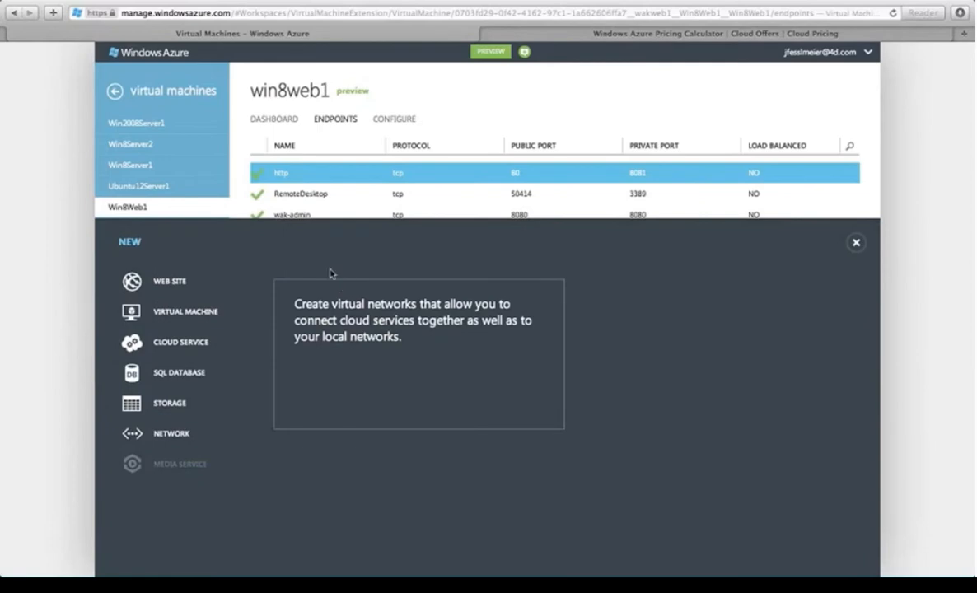
{"action": "left_click", "coordinate": [856, 243]}
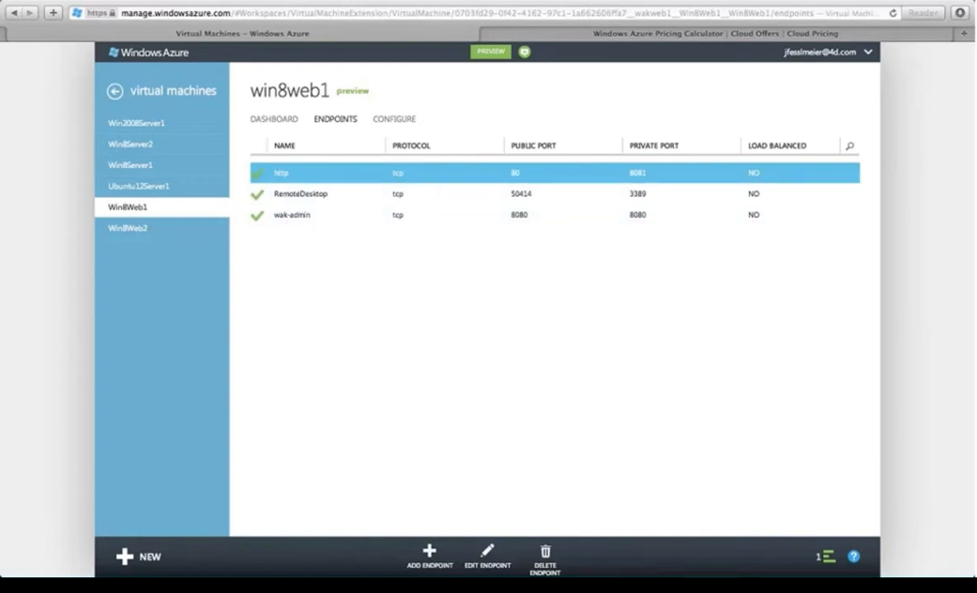
{"action": "left_click", "coordinate": [124, 557]}
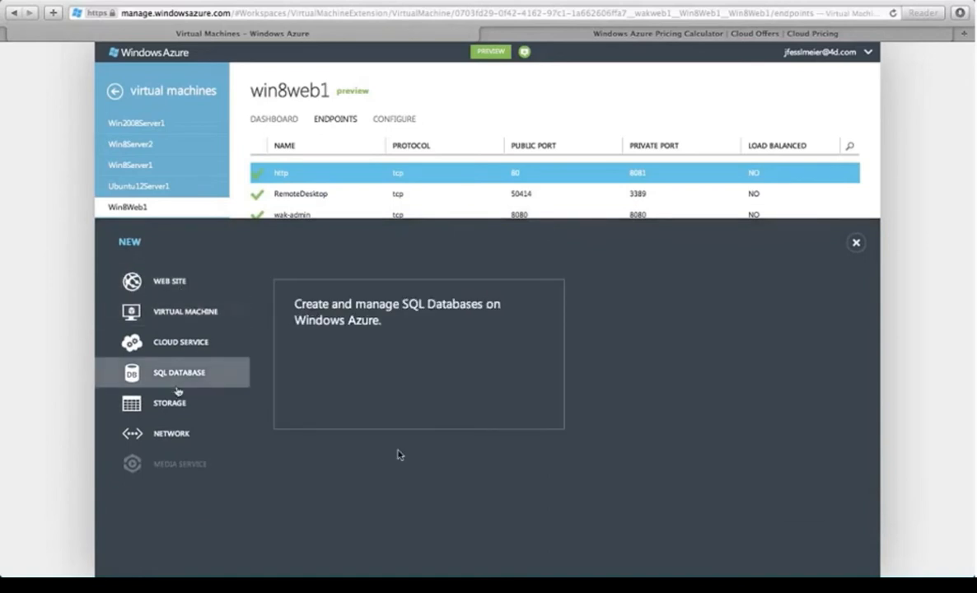
{"action": "left_click", "coordinate": [854, 244]}
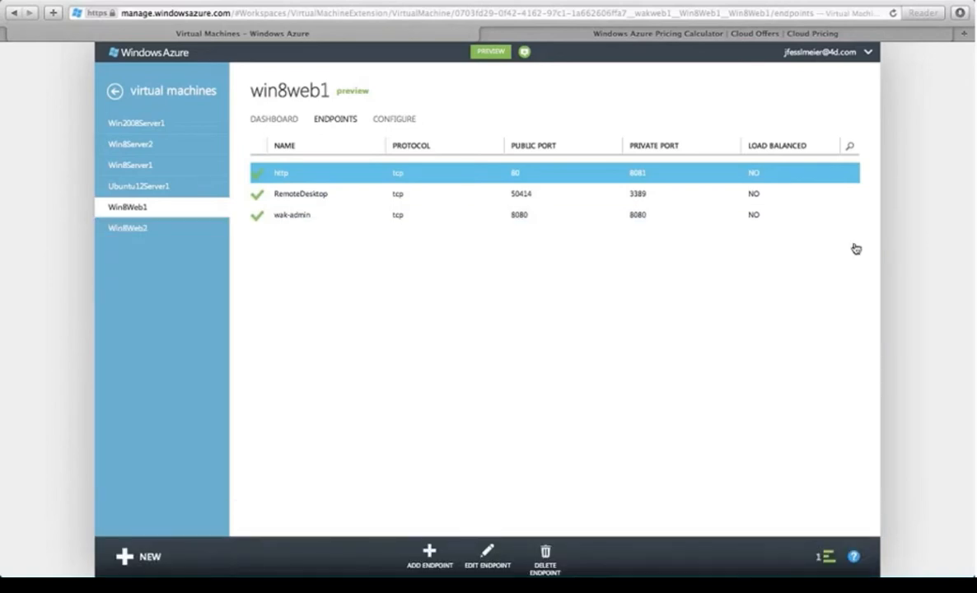
{"action": "left_click", "coordinate": [427, 554]}
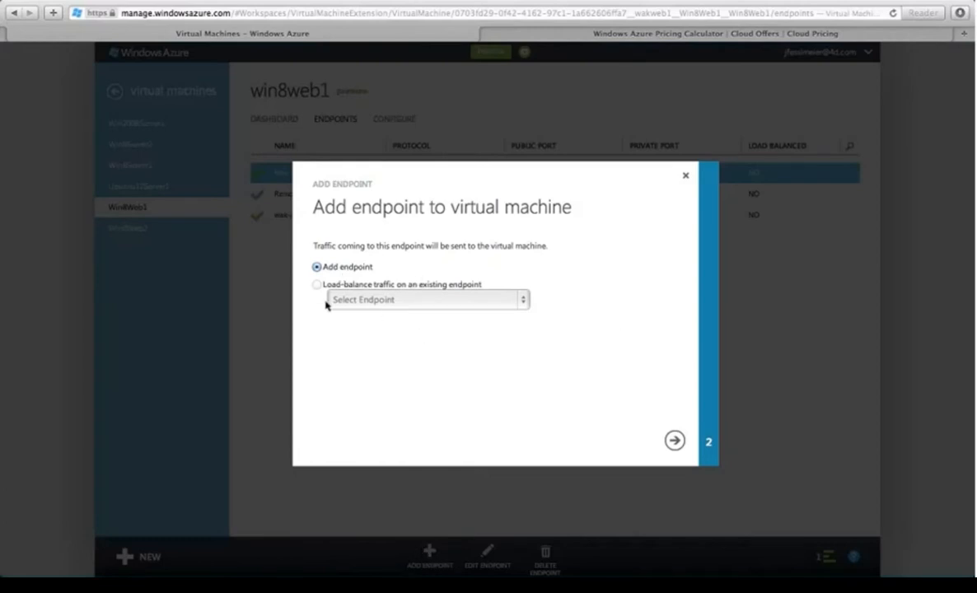
Step: Add an https endpoint to Win8Web1 using TCP with public and private port 443
{"action": "left_click", "coordinate": [674, 440]}
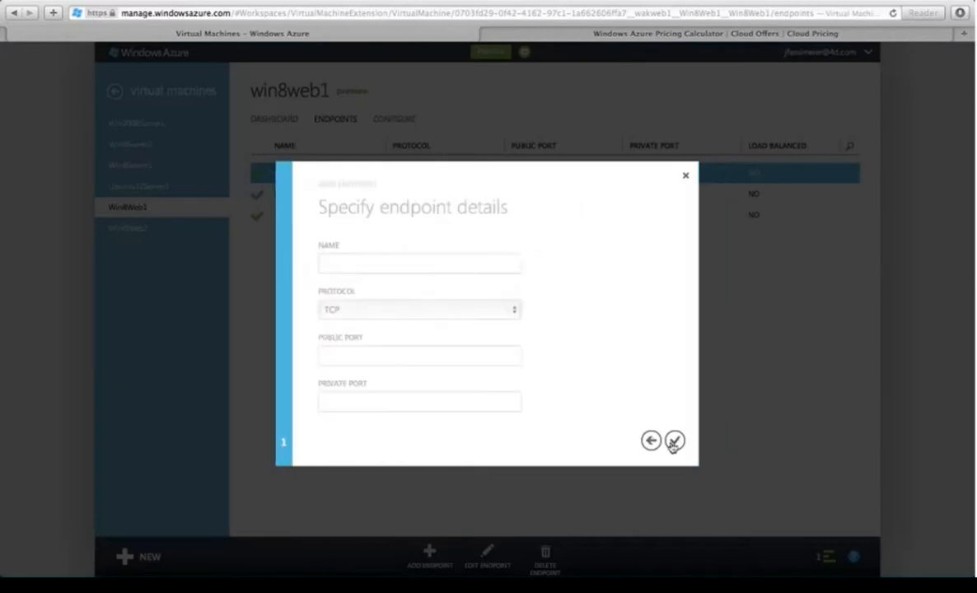
{"action": "left_click", "coordinate": [344, 261]}
{"action": "type", "text": "h"}
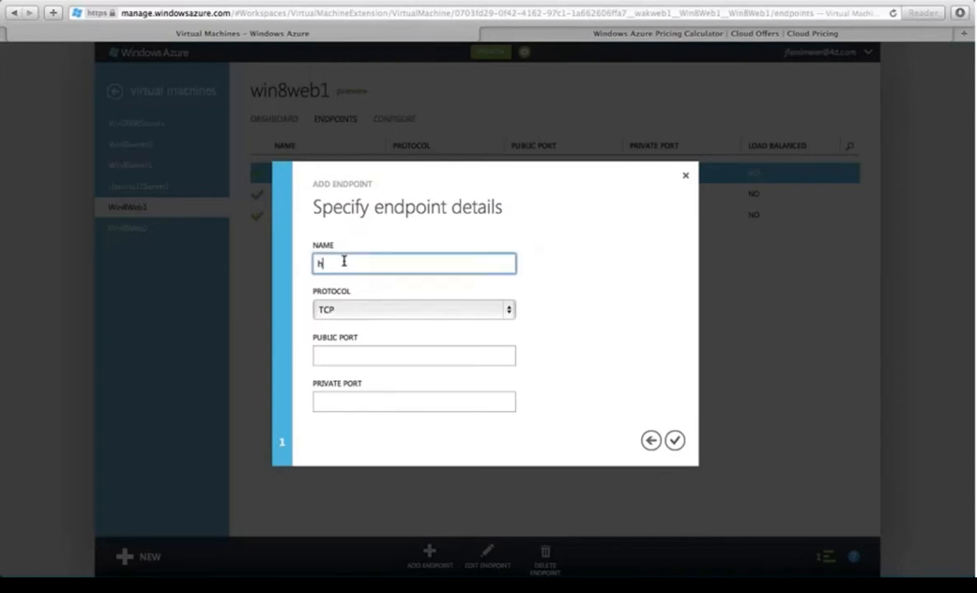
{"action": "type", "text": "ttps"}
{"action": "key", "text": "Tab"}
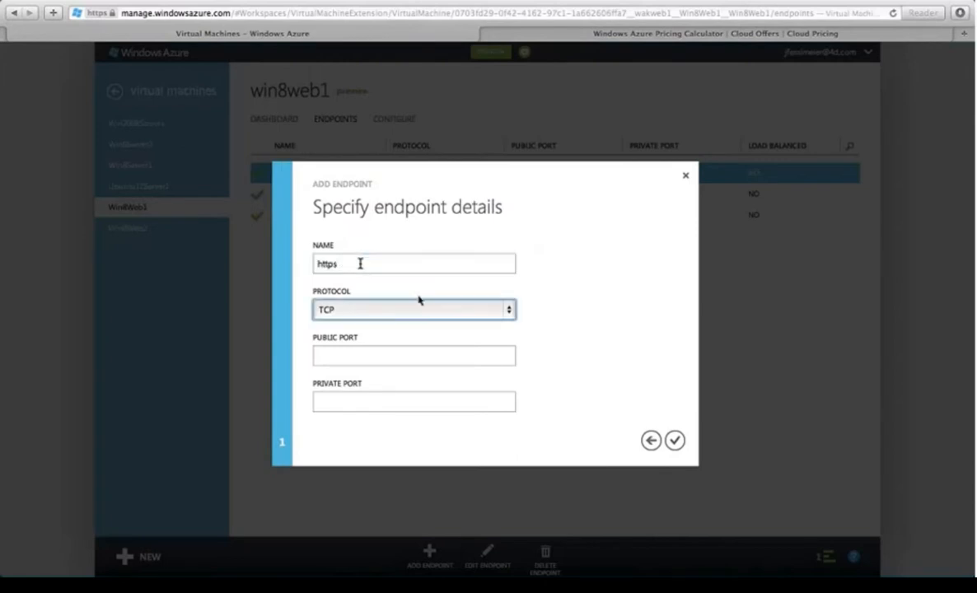
{"action": "left_click", "coordinate": [364, 355]}
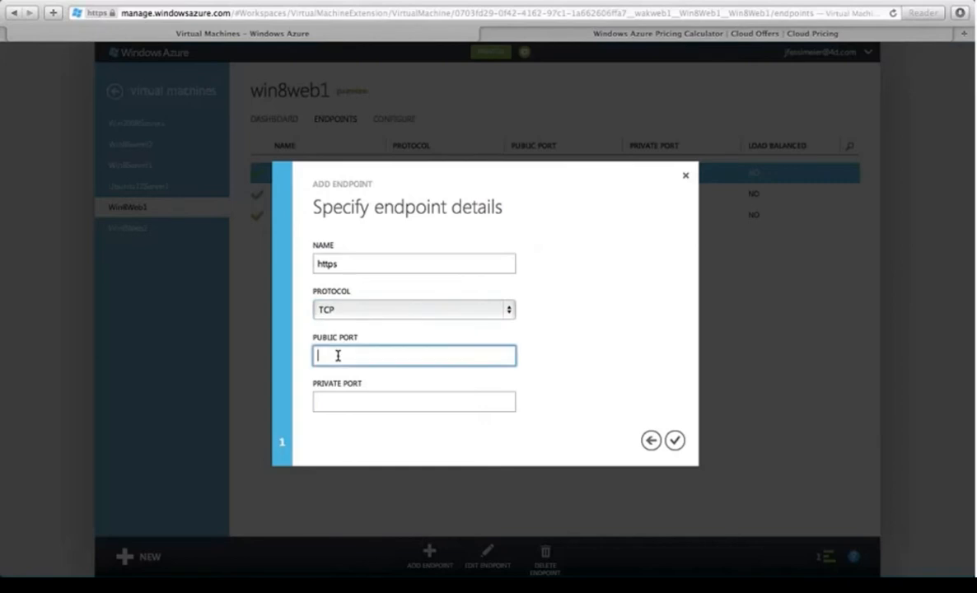
{"action": "type", "text": "443"}
{"action": "key", "text": "Tab"}
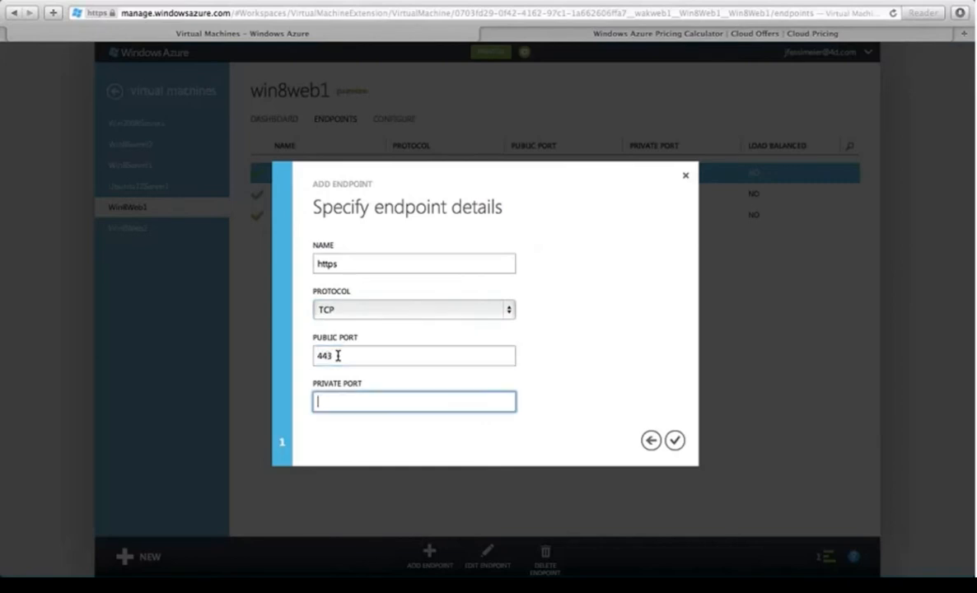
{"action": "type", "text": "443"}
{"action": "left_click", "coordinate": [674, 444]}
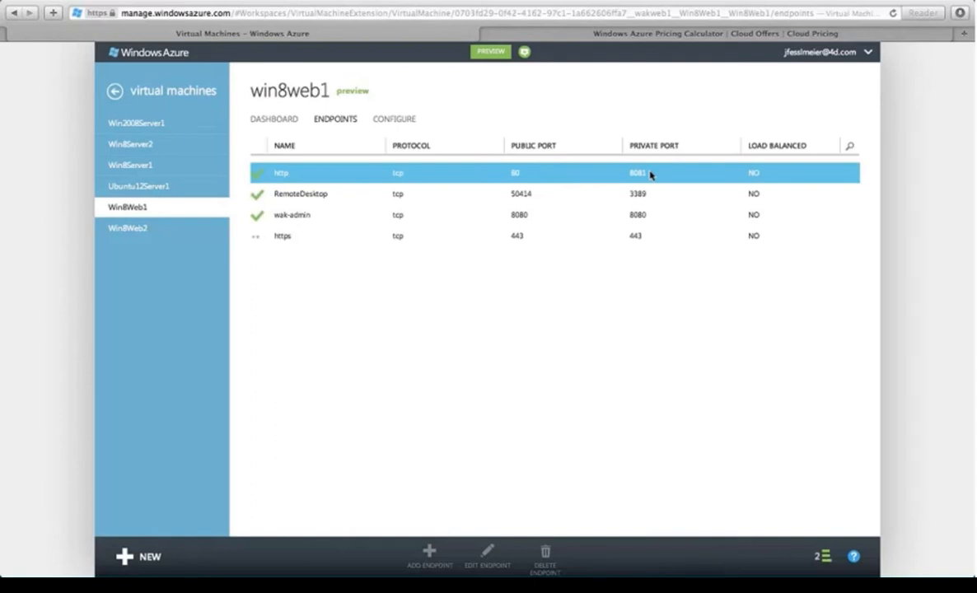
Step: Return to the virtual machines list, open Win8Web1 and start its remote desktop Connect
{"action": "left_click", "coordinate": [281, 119]}
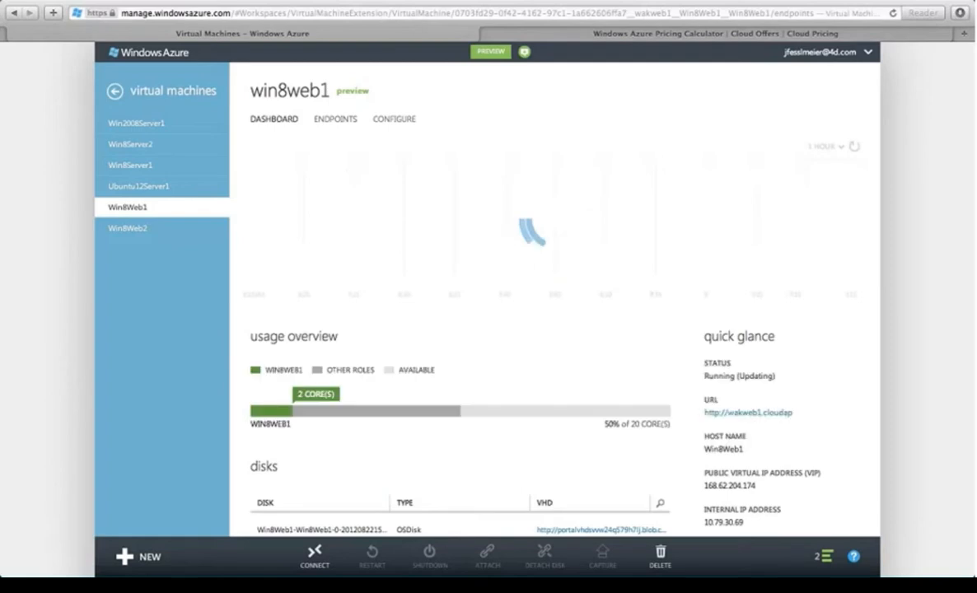
{"action": "scroll", "coordinate": [347, 264], "scroll_direction": "down", "scroll_amount": 1}
{"action": "scroll", "coordinate": [348, 264], "scroll_direction": "down", "scroll_amount": 5}
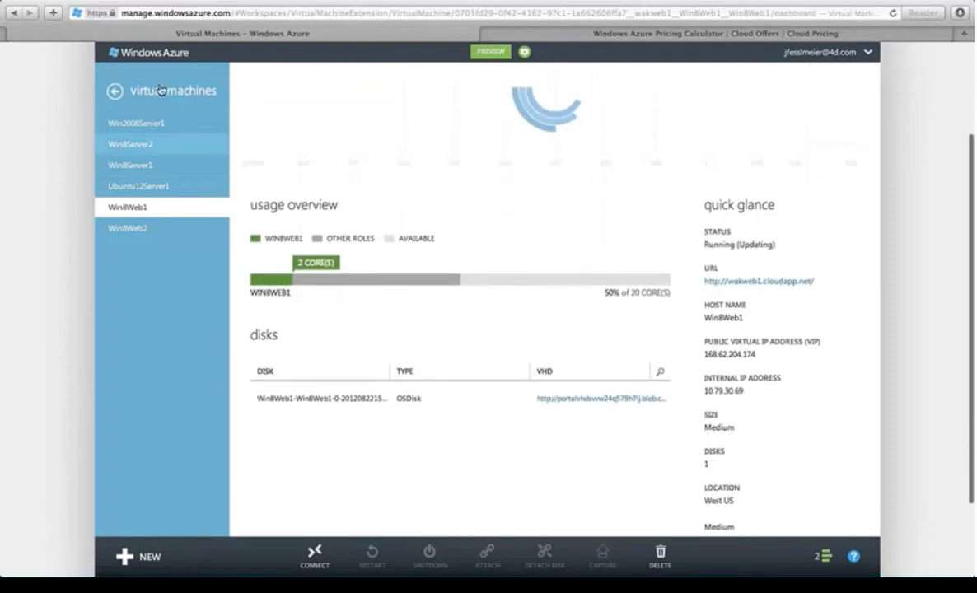
{"action": "left_click", "coordinate": [162, 92]}
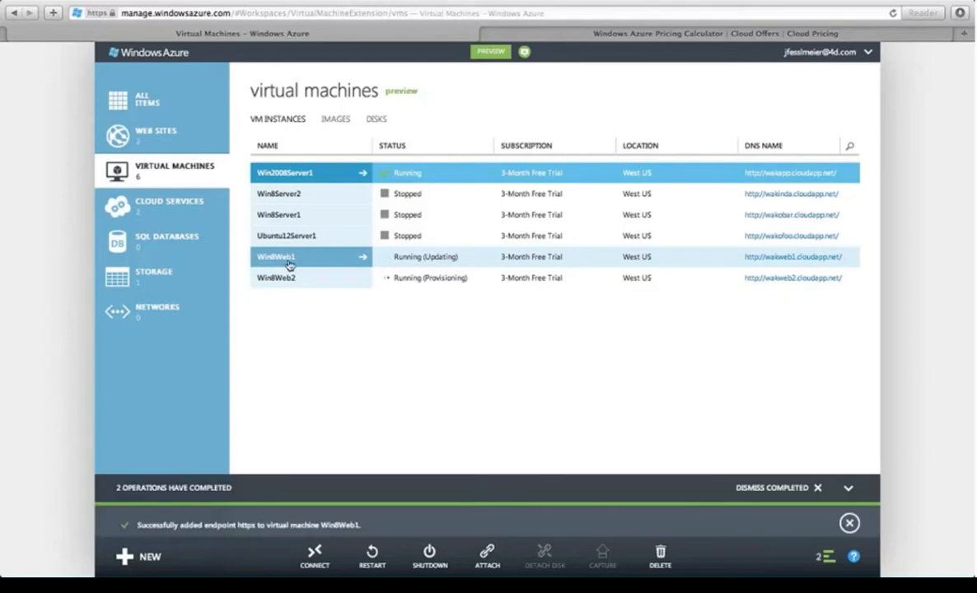
{"action": "left_click", "coordinate": [289, 264]}
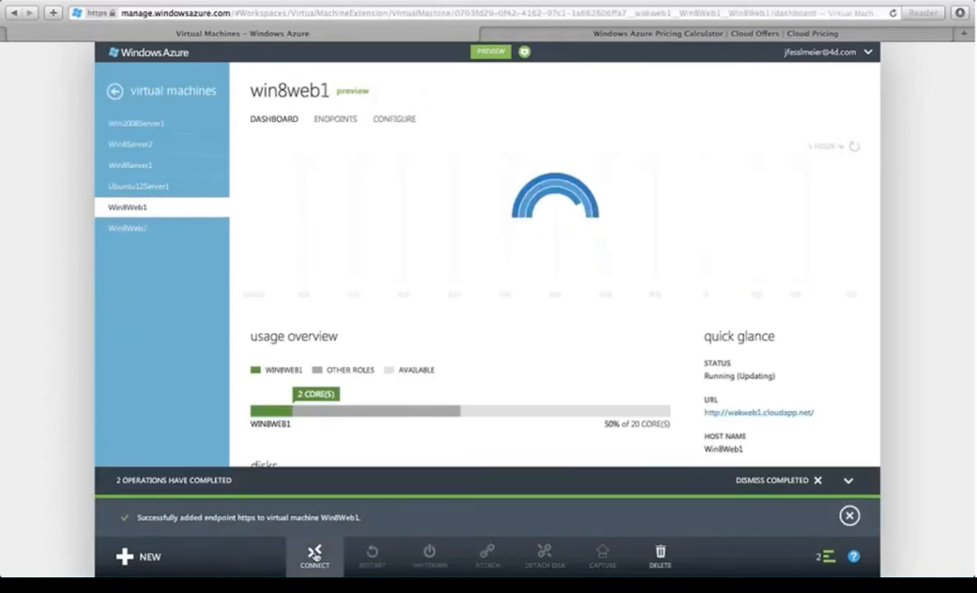
{"action": "left_click", "coordinate": [315, 556]}
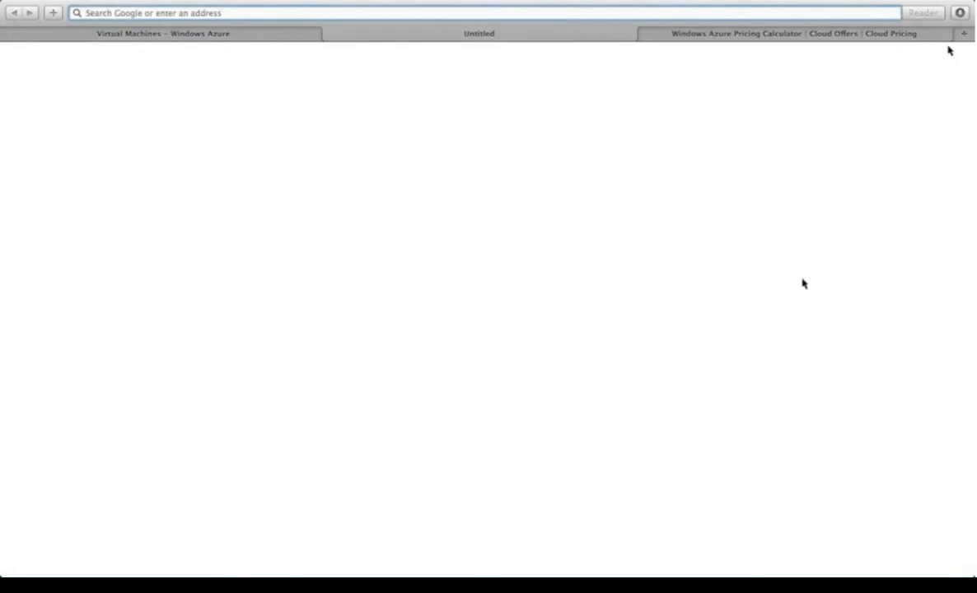
Step: Launch the downloaded Win8Web1.rdp file from Safari's Downloads list
{"action": "left_click", "coordinate": [958, 13]}
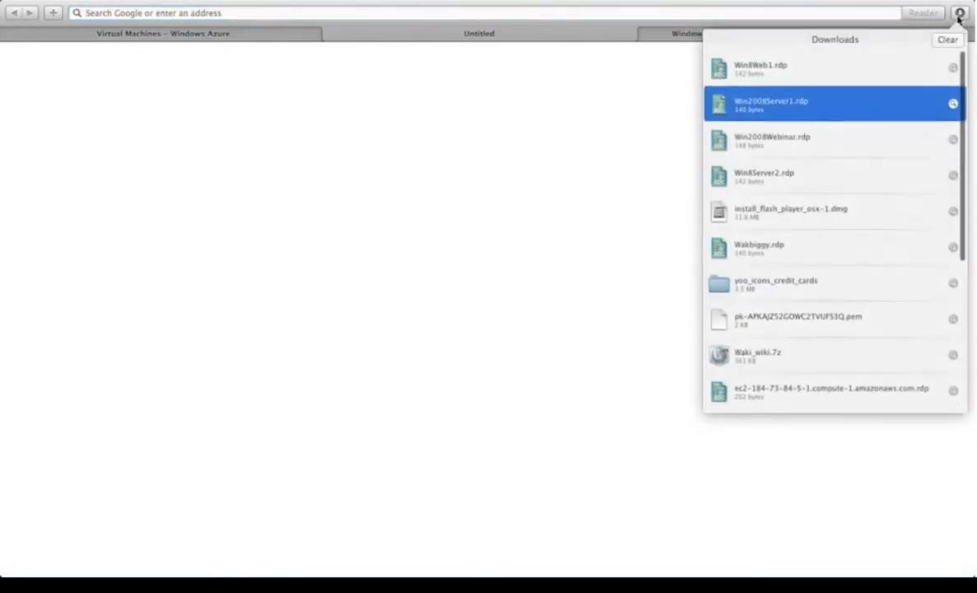
{"action": "double_click", "coordinate": [744, 67]}
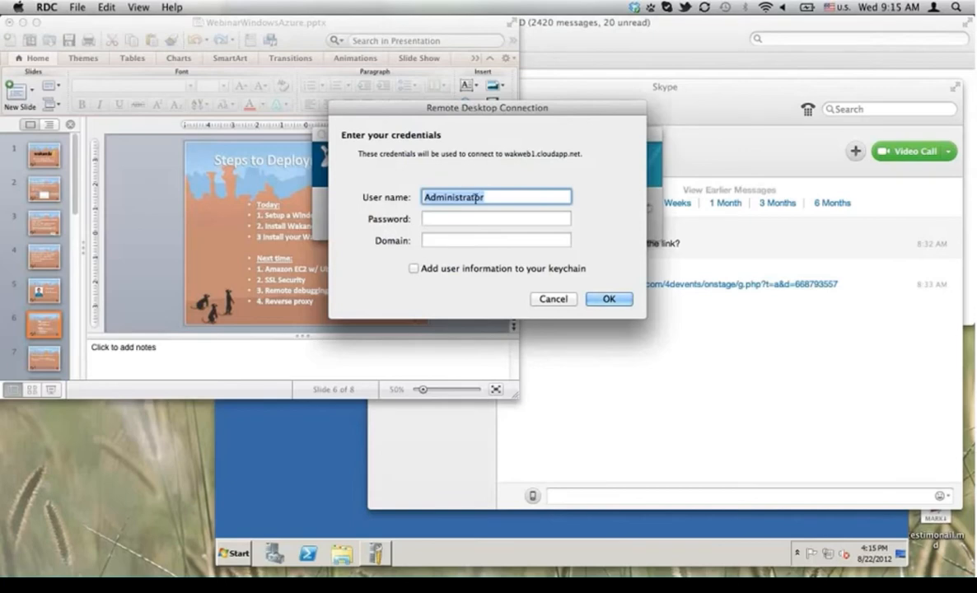
Step: Sign in with the administrator password, leave Domain empty, and accept the certificate name mismatch
{"action": "double_click", "coordinate": [597, 92]}
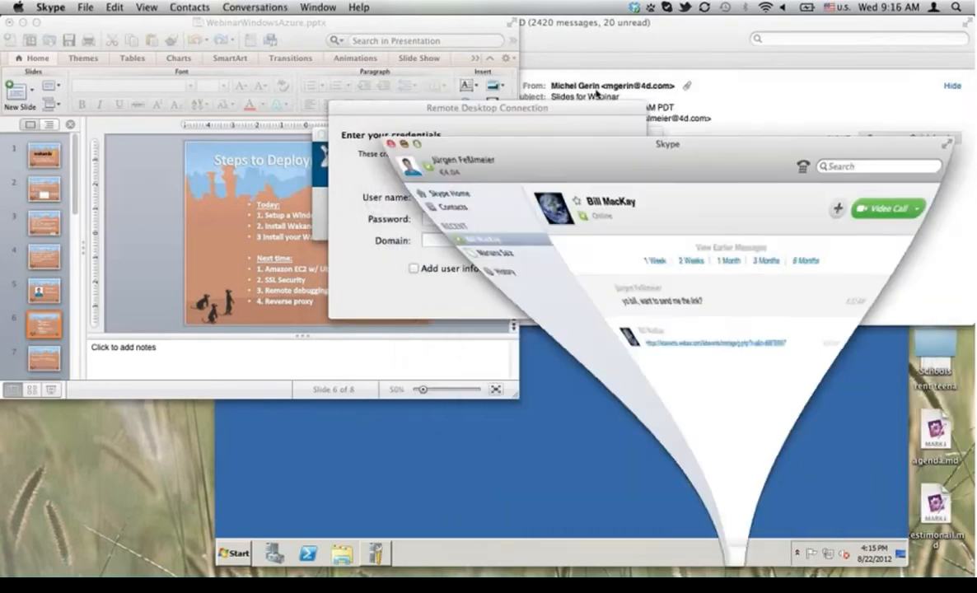
{"action": "left_click", "coordinate": [450, 216]}
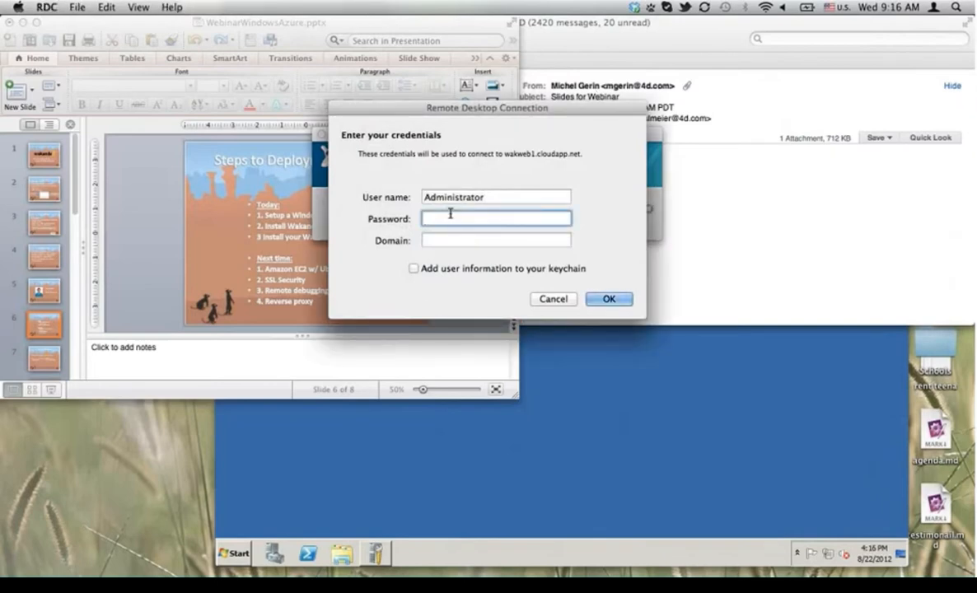
{"action": "type", "text": "***********"}
{"action": "key", "text": "Tab"}
{"action": "type", "text": "Wa"}
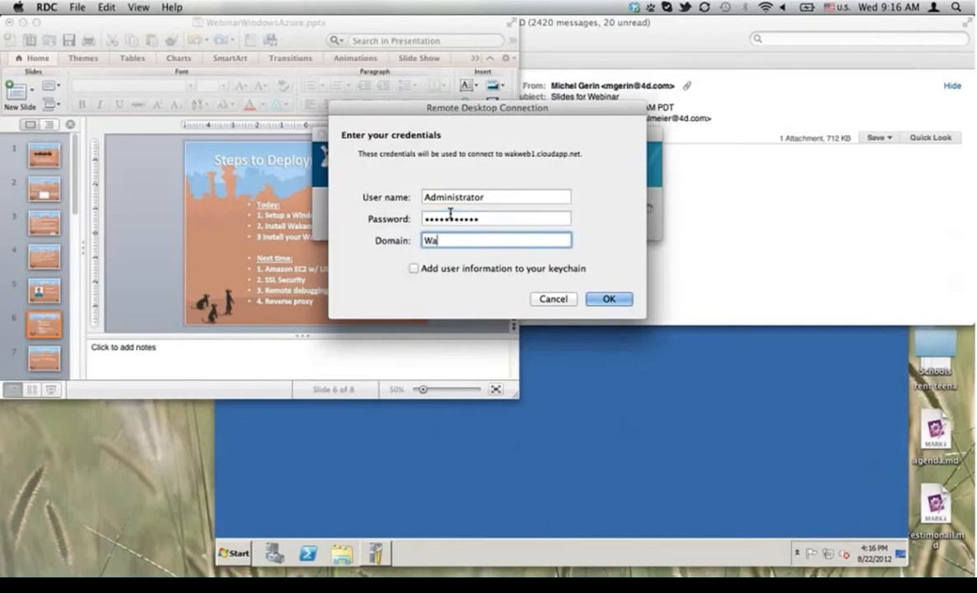
{"action": "key", "text": "BackSpace"}
{"action": "key", "text": "BackSpace"}
{"action": "left_click", "coordinate": [618, 302]}
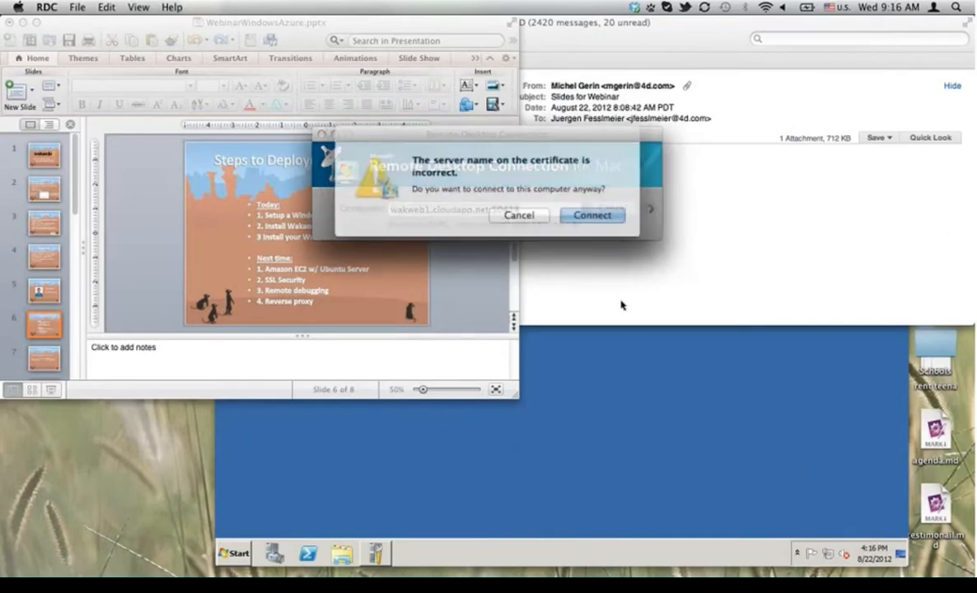
{"action": "left_click", "coordinate": [579, 216]}
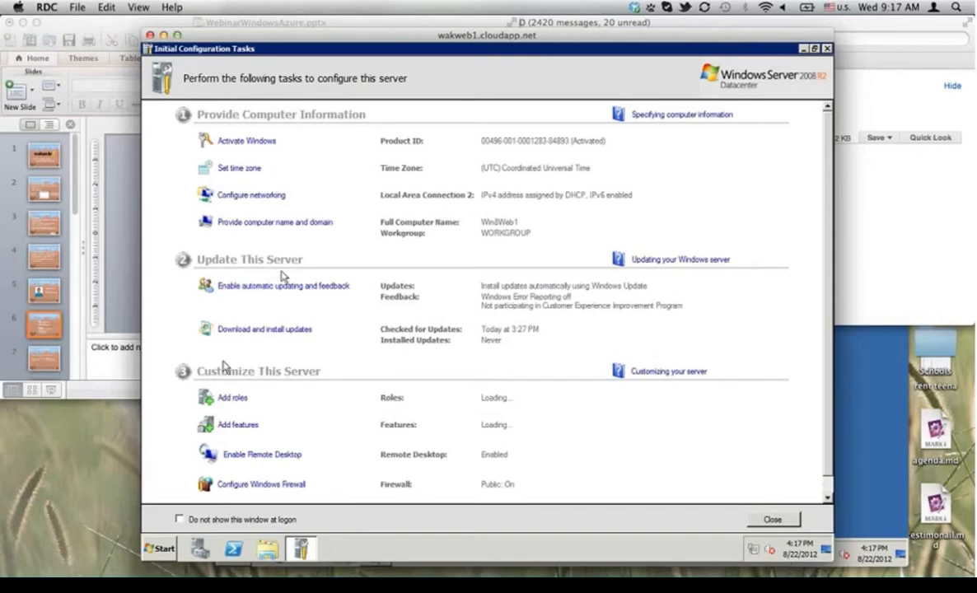
Step: Open the remote server's Start menu once Initial Configuration Tasks has loaded
{"action": "left_click", "coordinate": [159, 548]}
Step: Launch Internet Explorer, postpone its setup with Ask me later, and select the address bar
{"action": "left_click", "coordinate": [194, 288]}
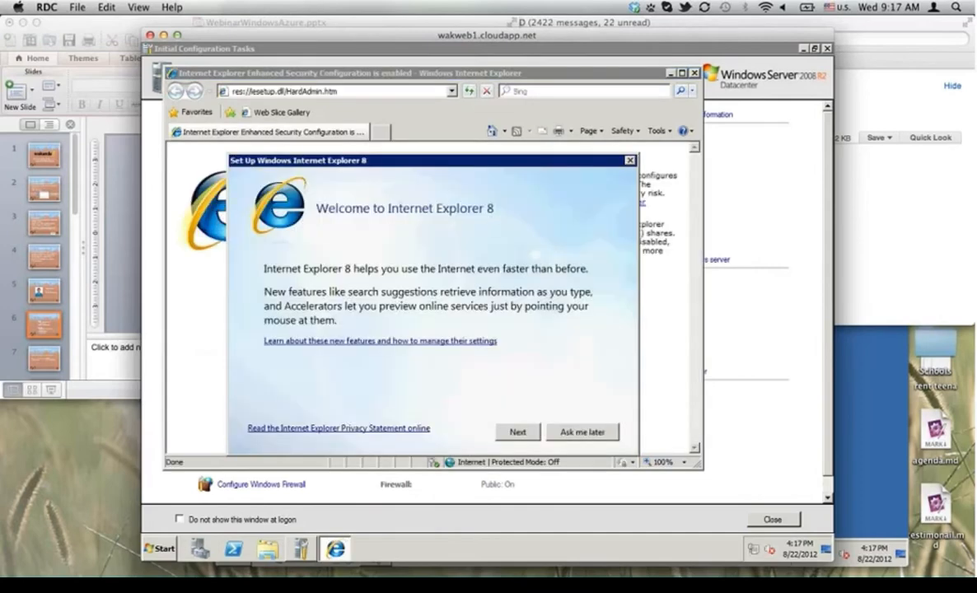
{"action": "left_click", "coordinate": [556, 432]}
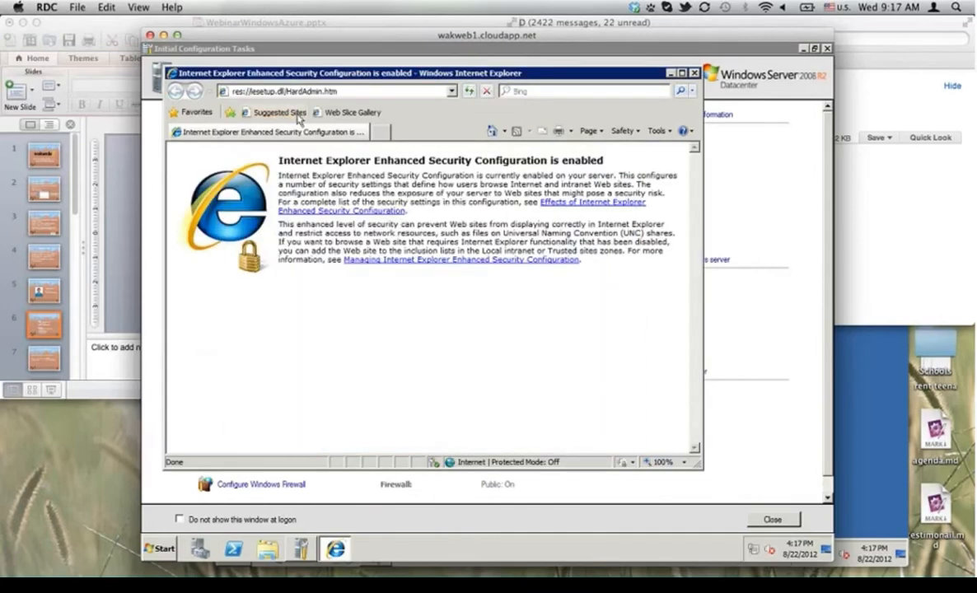
{"action": "left_click", "coordinate": [274, 94]}
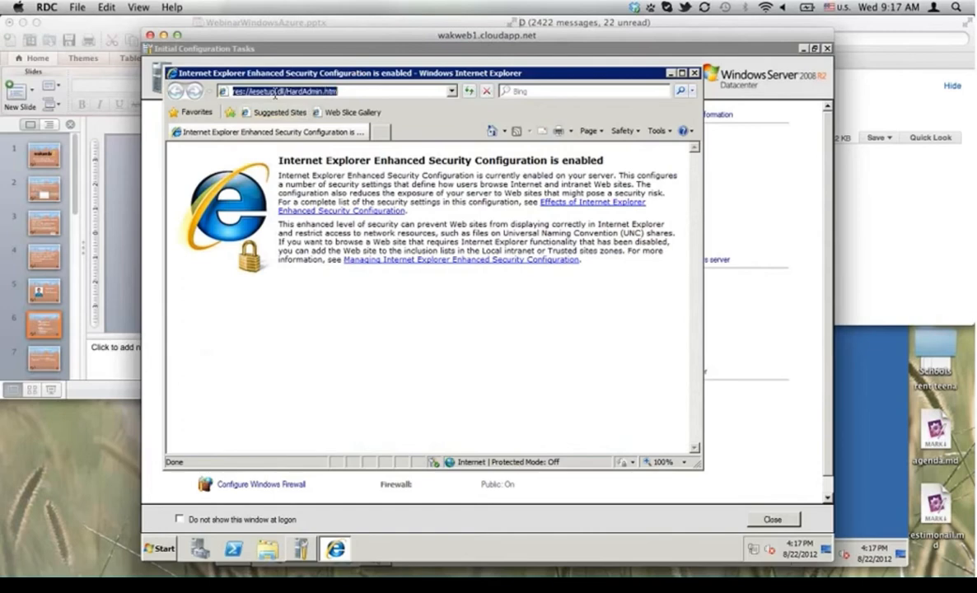
Step: Go to wakanda.org and enlarge the Internet Explorer window
{"action": "type", "text": "wakanda."}
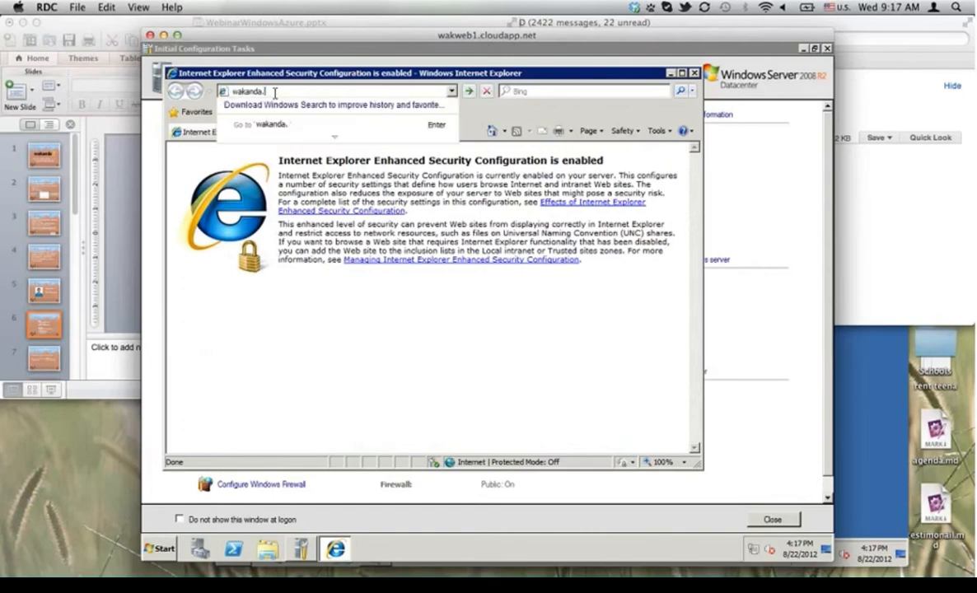
{"action": "type", "text": "org"}
{"action": "key", "text": "Return"}
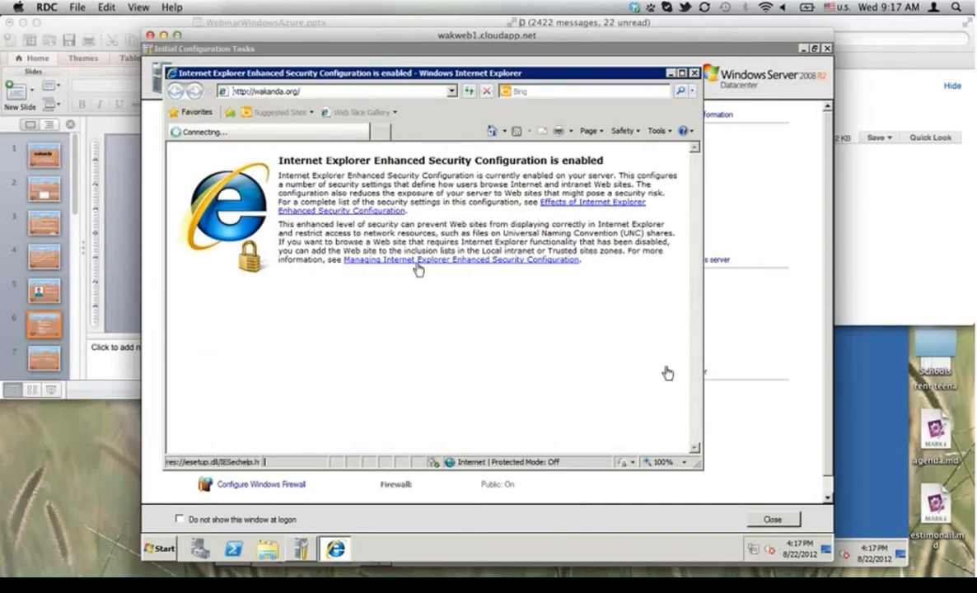
{"action": "left_click_drag", "start_coordinate": [701, 468], "coordinate": [815, 476]}
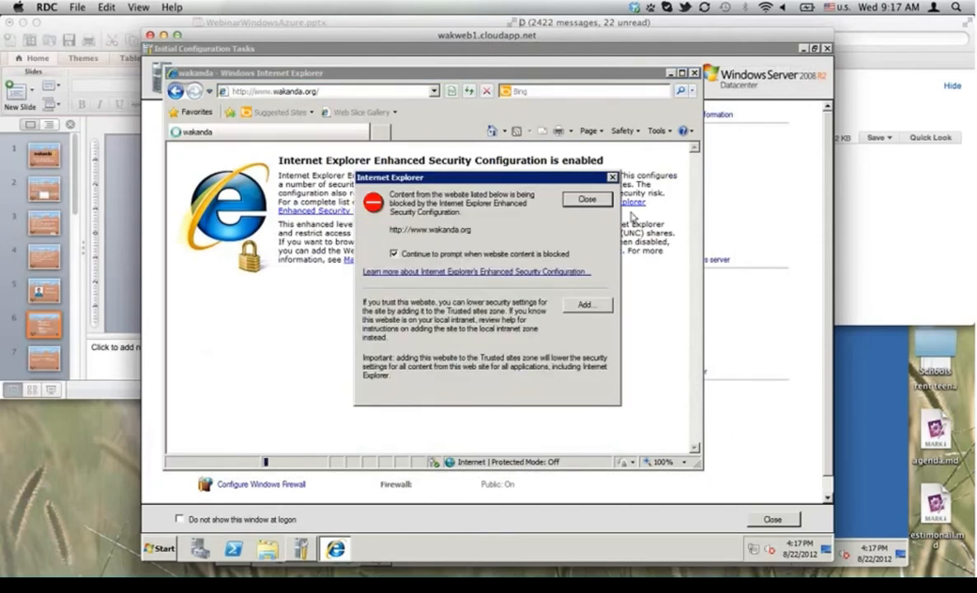
{"action": "left_click", "coordinate": [585, 306]}
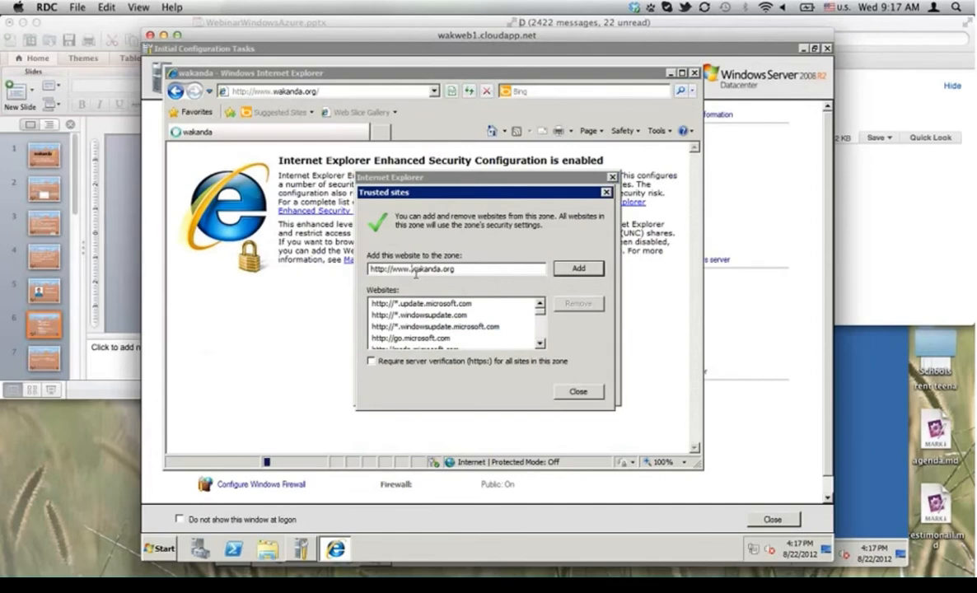
{"action": "left_click_drag", "start_coordinate": [403, 272], "coordinate": [414, 272]}
{"action": "key", "text": "BackSpace"}
{"action": "key", "text": "BackSpace"}
{"action": "key", "text": "BackSpace"}
{"action": "key", "text": "BackSpace"}
{"action": "key", "text": "BackSpace"}
{"action": "key", "text": "BackSpace"}
{"action": "key", "text": "BackSpace"}
{"action": "key", "text": "BackSpace"}
{"action": "key", "text": "BackSpace"}
{"action": "key", "text": "BackSpace"}
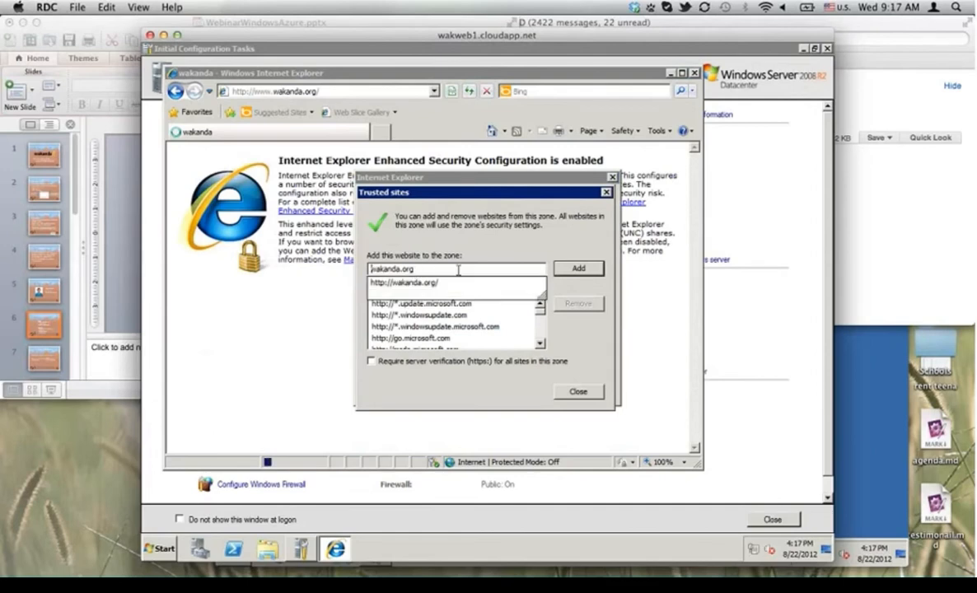
{"action": "left_click", "coordinate": [579, 271]}
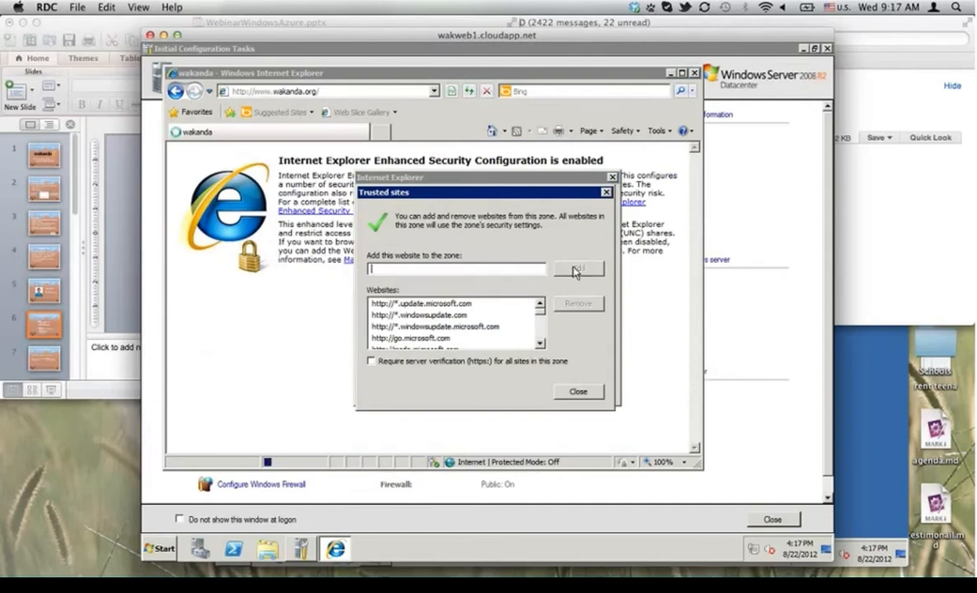
{"action": "left_click", "coordinate": [578, 391]}
Step: Dismiss the blocked-content warnings, including ajax.googleapis.com, go.4d.com and munchkin.marketo.net
{"action": "left_click", "coordinate": [588, 201]}
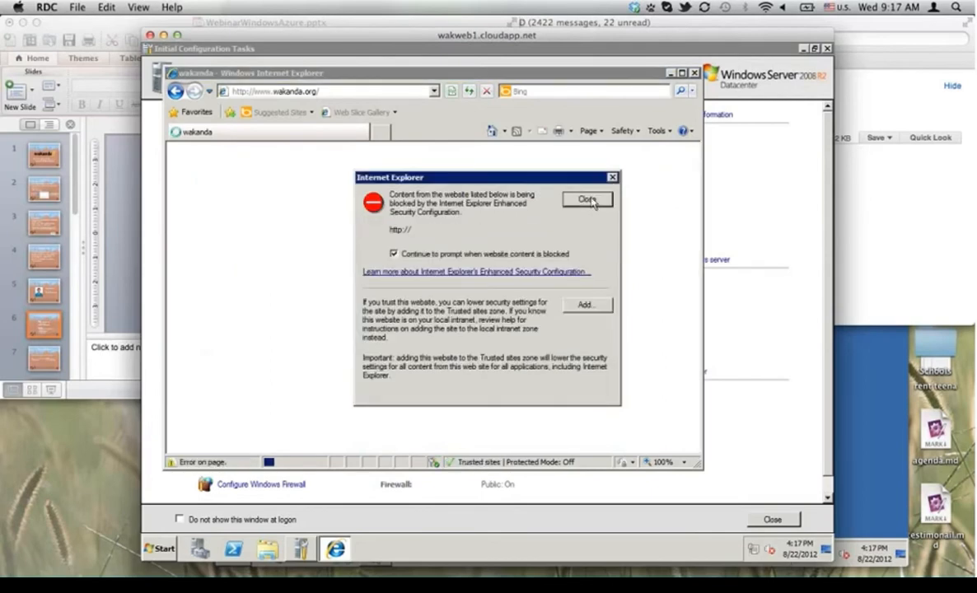
{"action": "left_click", "coordinate": [586, 201]}
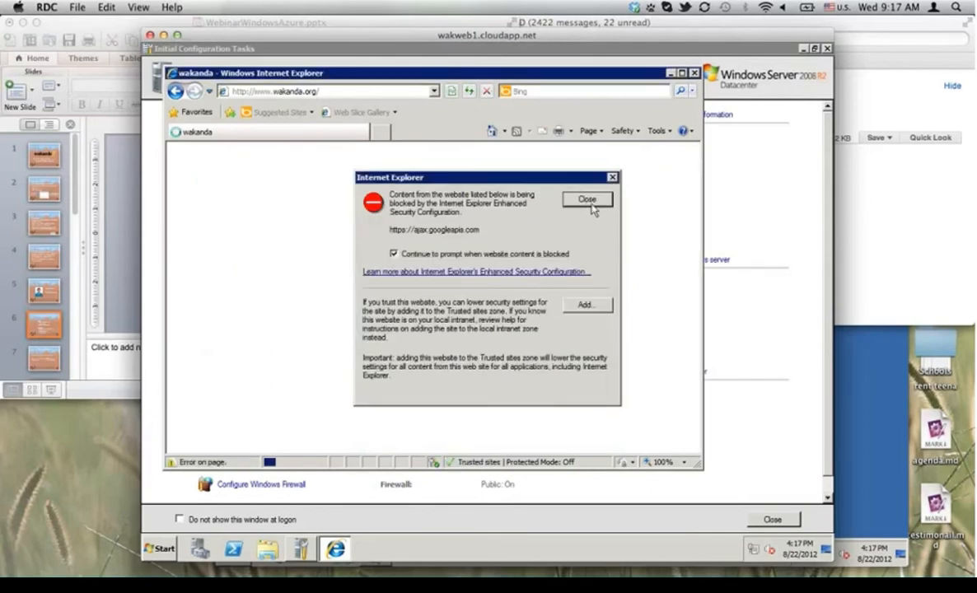
{"action": "left_click", "coordinate": [588, 201]}
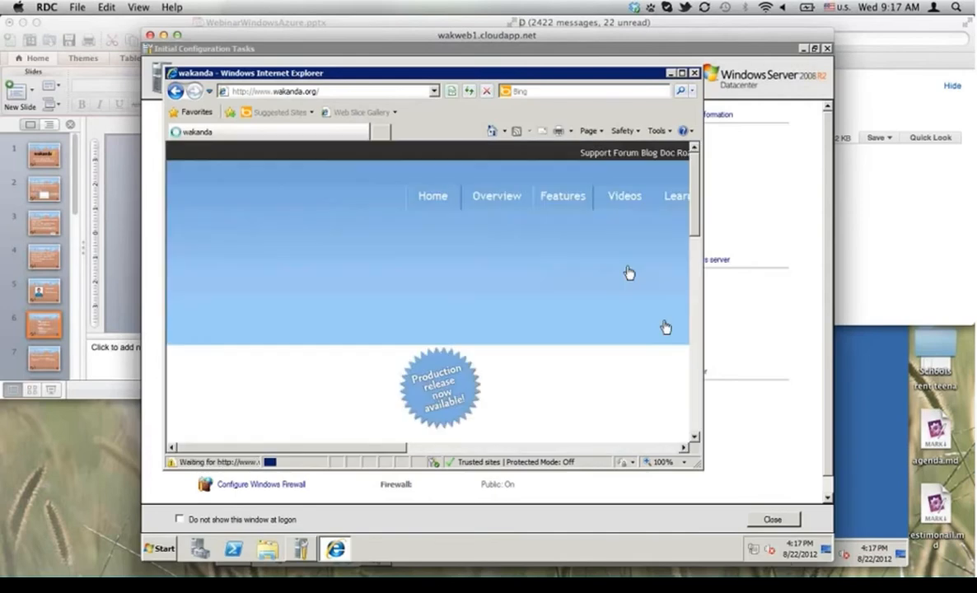
{"action": "left_click", "coordinate": [587, 200]}
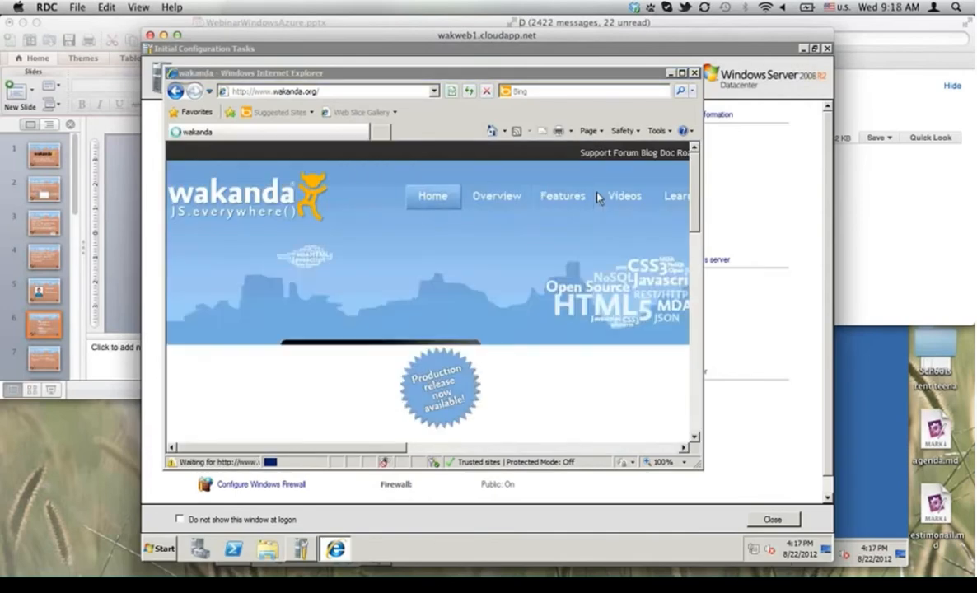
{"action": "left_click", "coordinate": [610, 178]}
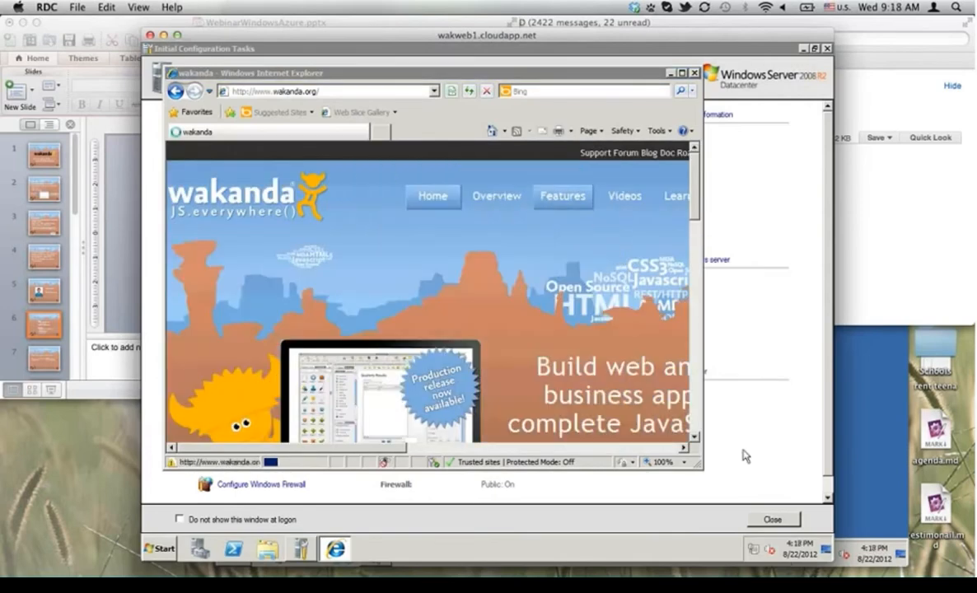
Step: Widen the browser window and open the wakanda.org Downloads page, dismissing its content warnings
{"action": "left_click_drag", "start_coordinate": [706, 464], "coordinate": [809, 471]}
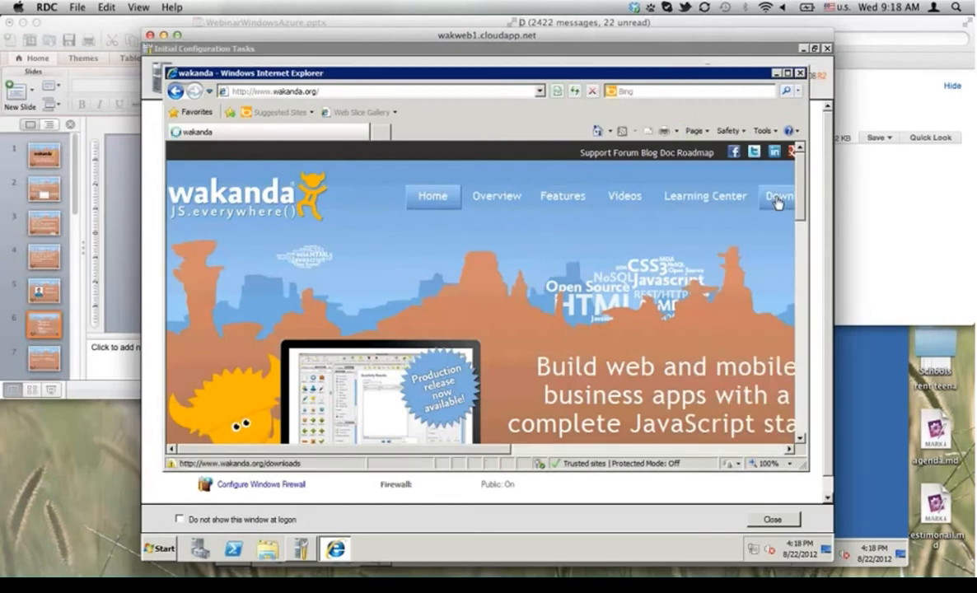
{"action": "left_click", "coordinate": [776, 201]}
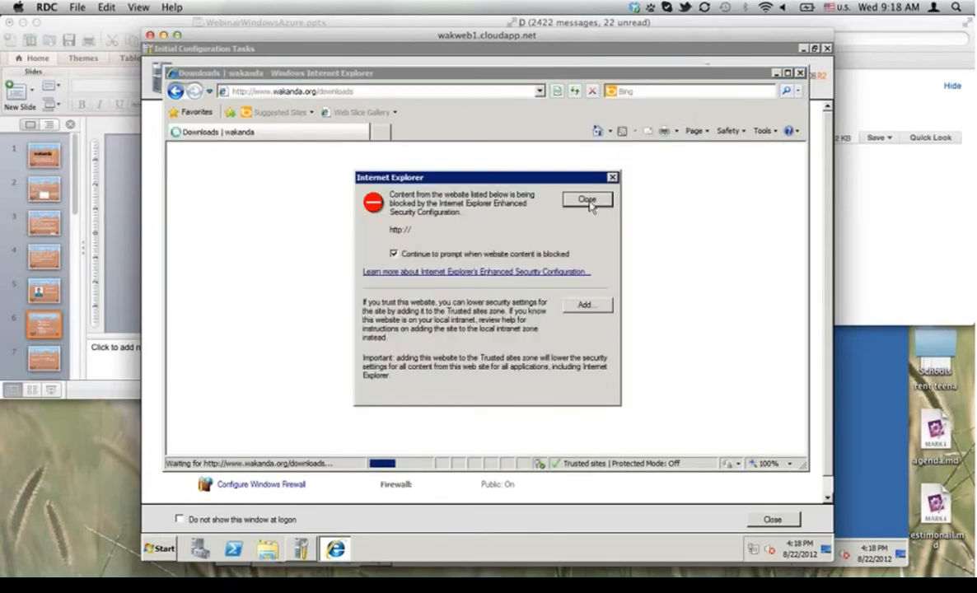
{"action": "left_click", "coordinate": [587, 201]}
{"action": "left_click", "coordinate": [587, 201]}
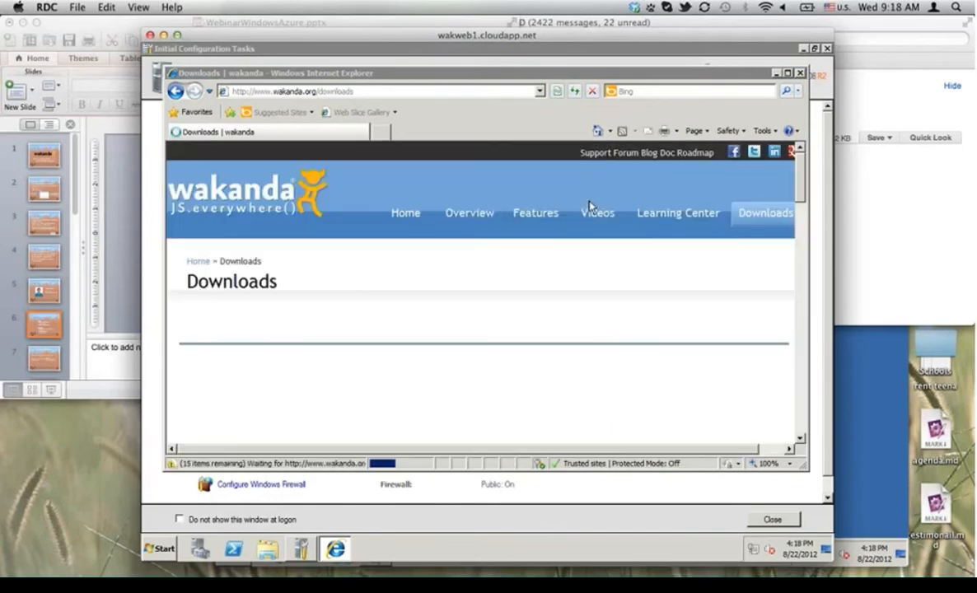
Step: Scroll the Downloads page to Production Release 2.0's Wakanda for Windows row
{"action": "left_click", "coordinate": [588, 202]}
{"action": "scroll", "coordinate": [533, 301], "scroll_direction": "down", "scroll_amount": 4}
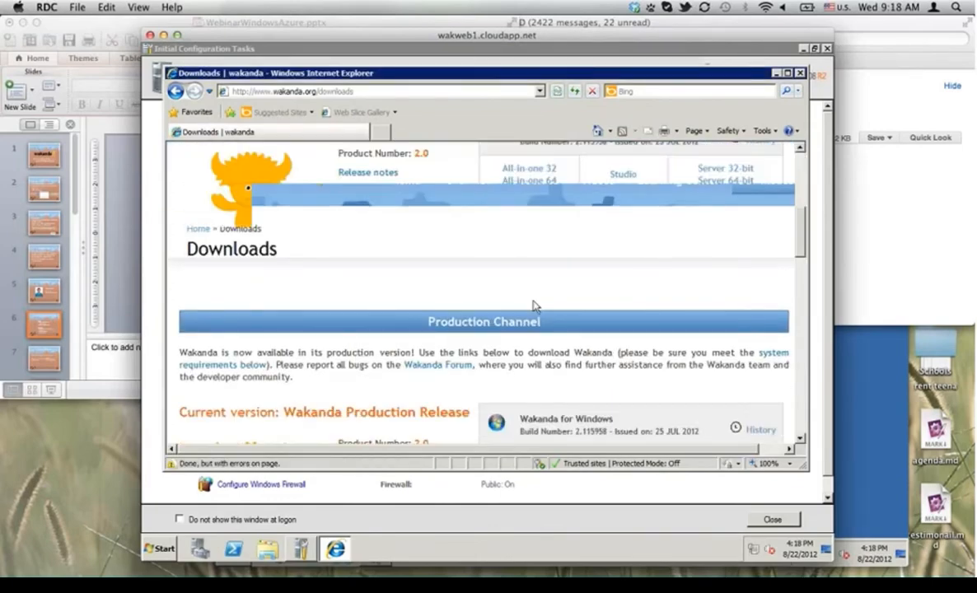
{"action": "scroll", "coordinate": [533, 306], "scroll_direction": "down", "scroll_amount": 5}
{"action": "scroll", "coordinate": [534, 313], "scroll_direction": "down", "scroll_amount": 10}
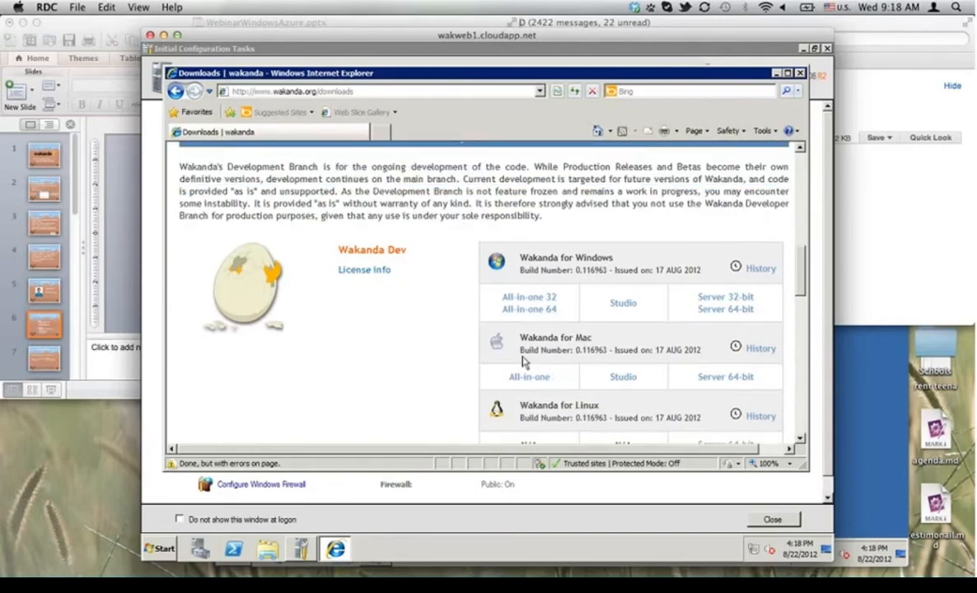
{"action": "scroll", "coordinate": [523, 356], "scroll_direction": "up", "scroll_amount": 20}
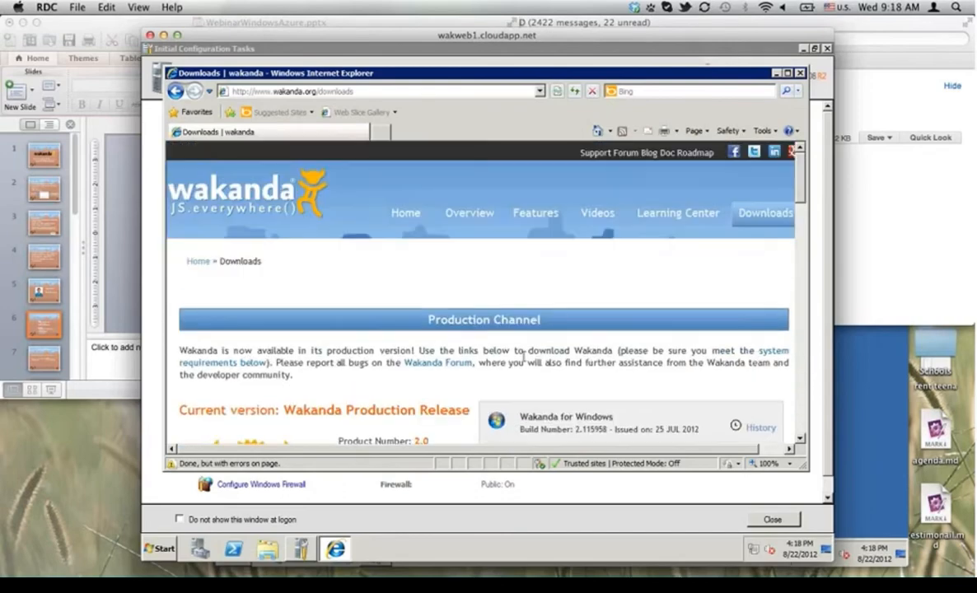
{"action": "scroll", "coordinate": [523, 355], "scroll_direction": "down", "scroll_amount": 8}
{"action": "scroll", "coordinate": [522, 360], "scroll_direction": "up", "scroll_amount": 1}
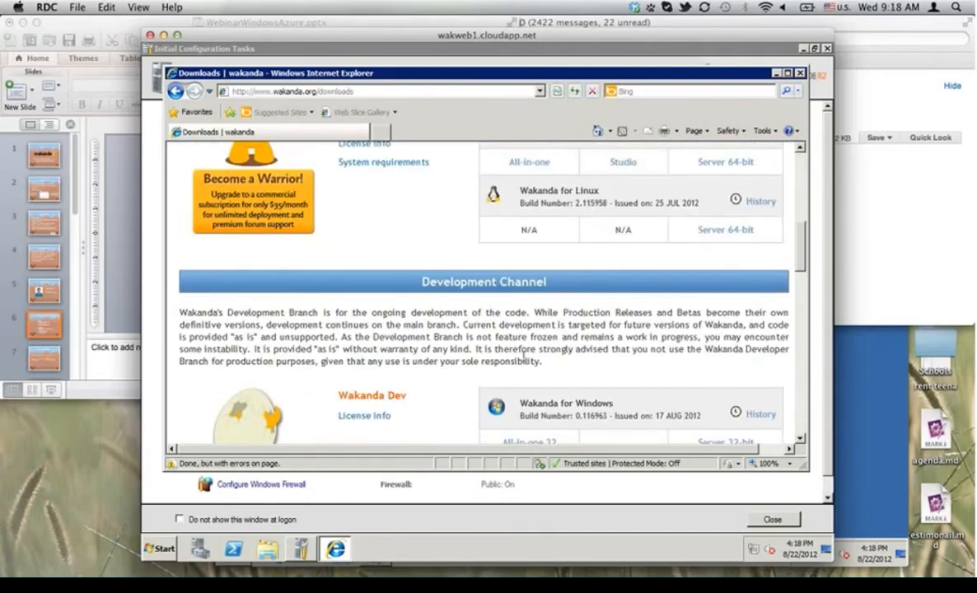
{"action": "scroll", "coordinate": [524, 355], "scroll_direction": "up", "scroll_amount": 6}
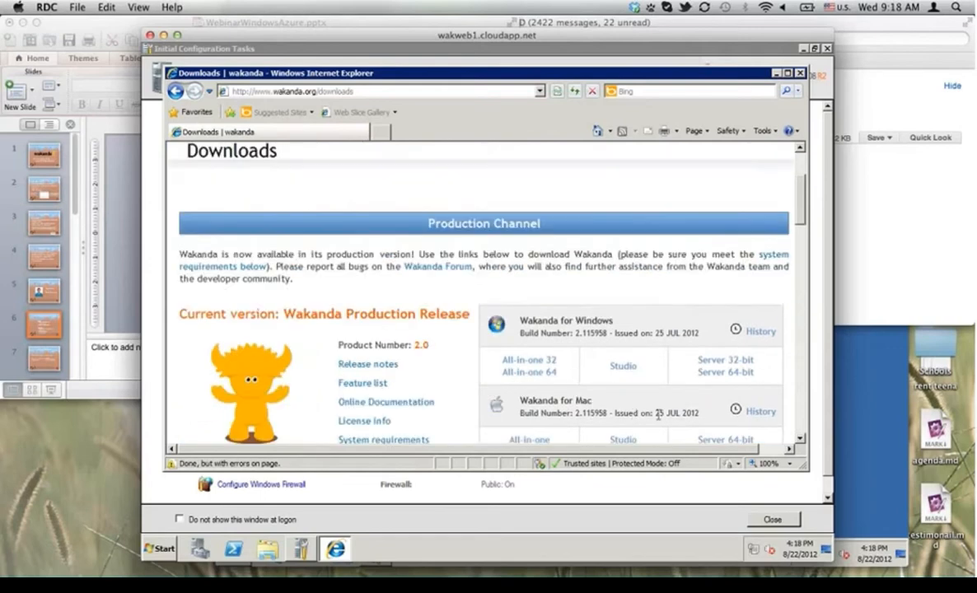
{"action": "left_click", "coordinate": [799, 439]}
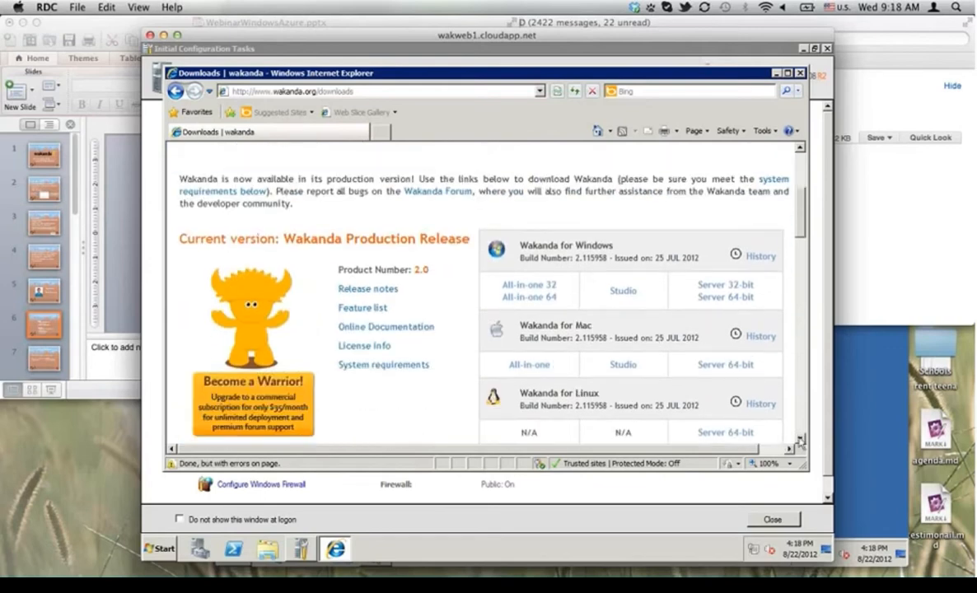
{"action": "left_click", "coordinate": [799, 439]}
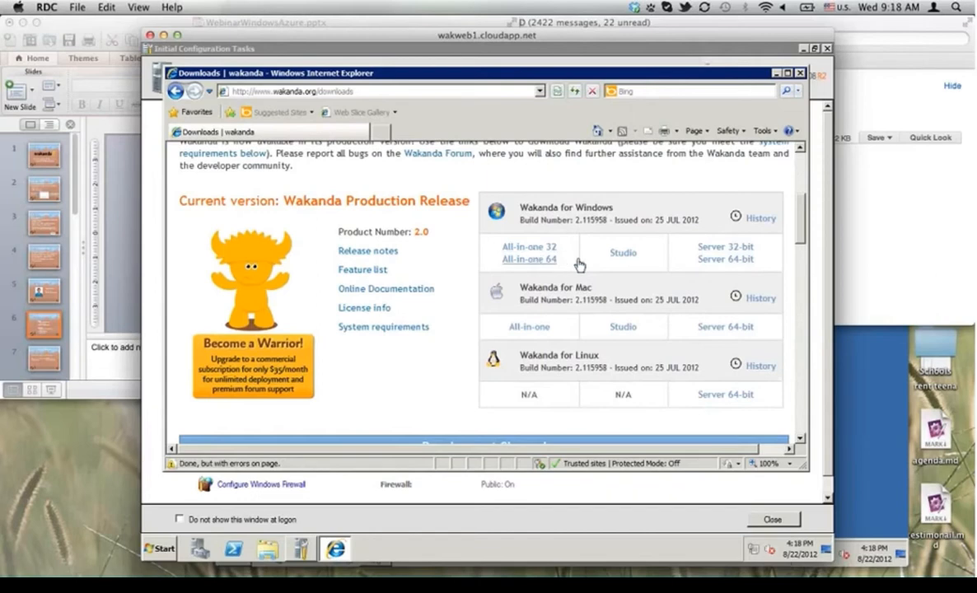
Step: Download the Server 64-bit package Wakanda-Server-x64-v2.zip and choose to open it directly
{"action": "right_click", "coordinate": [735, 266]}
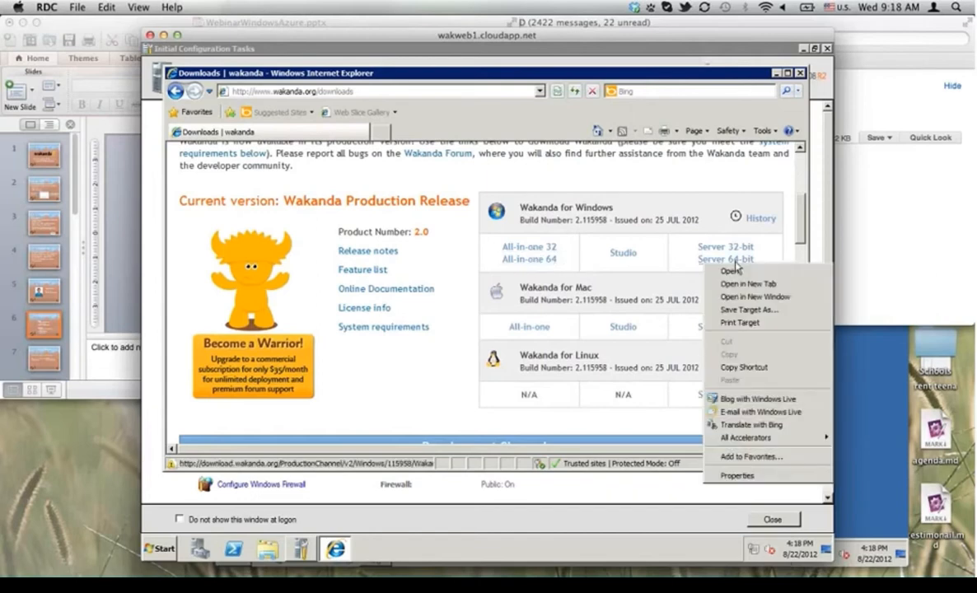
{"action": "left_click", "coordinate": [730, 272]}
{"action": "left_click", "coordinate": [727, 262]}
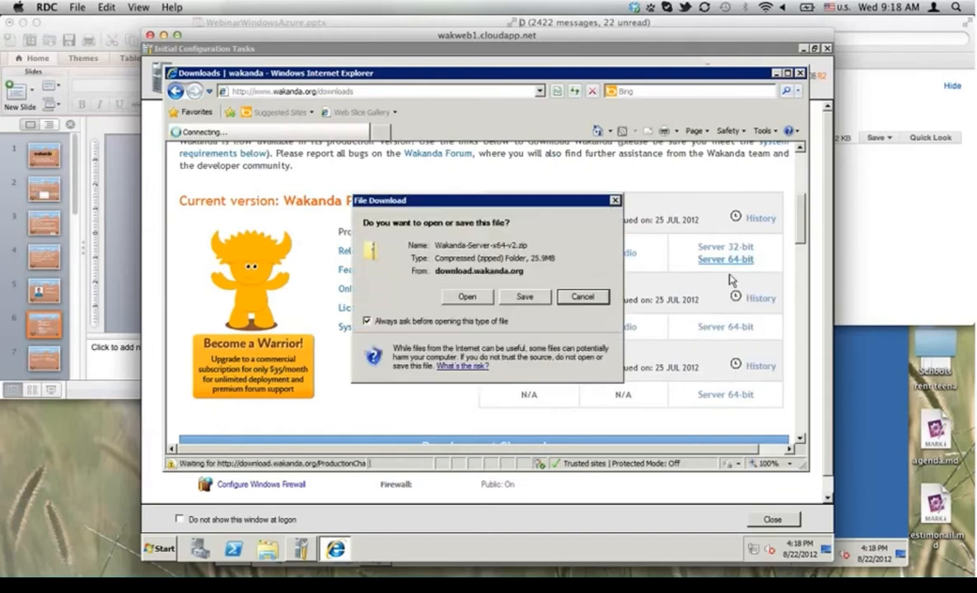
{"action": "left_click", "coordinate": [469, 296]}
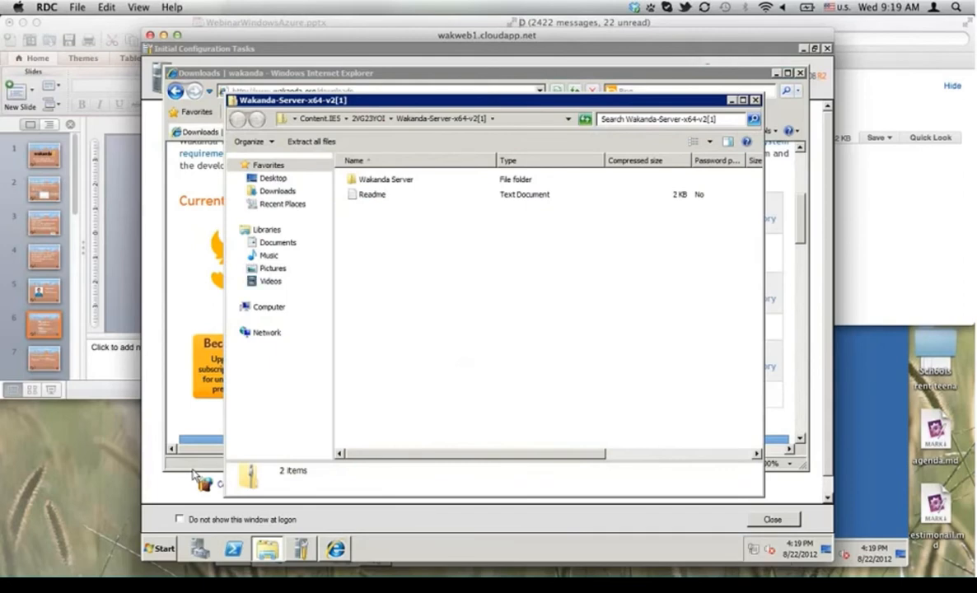
Step: Copy the Wakanda Server folder (3,467 items, 65.6 MB) from the zip to Desktop, then view Desktop
{"action": "left_click", "coordinate": [395, 183]}
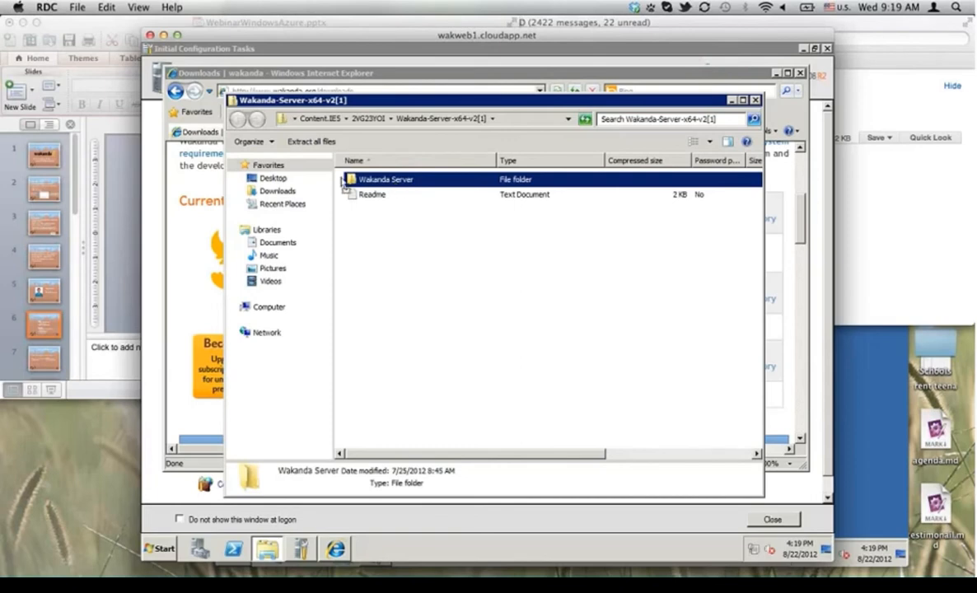
{"action": "left_click_drag", "start_coordinate": [342, 181], "coordinate": [276, 182]}
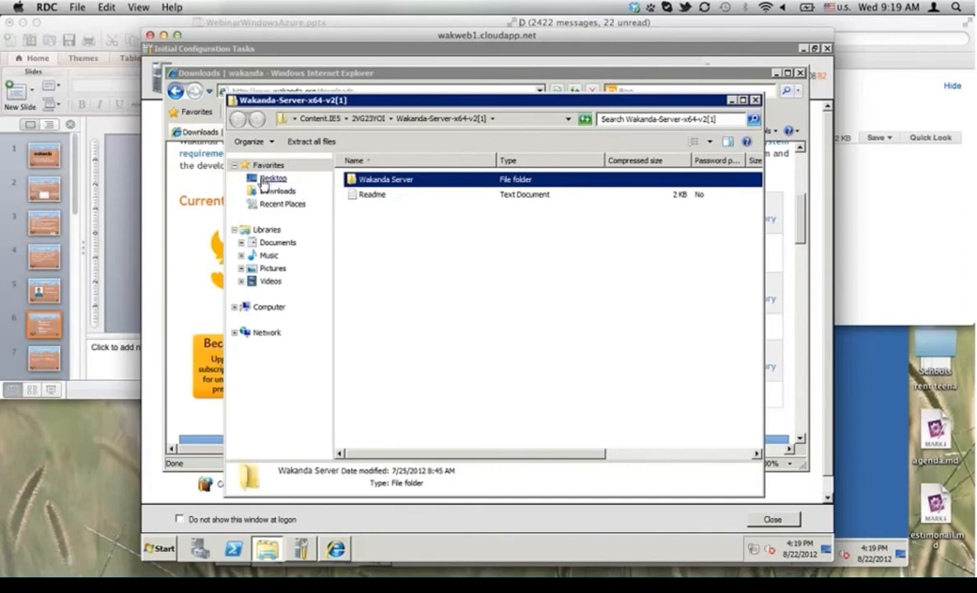
{"action": "left_click", "coordinate": [263, 184]}
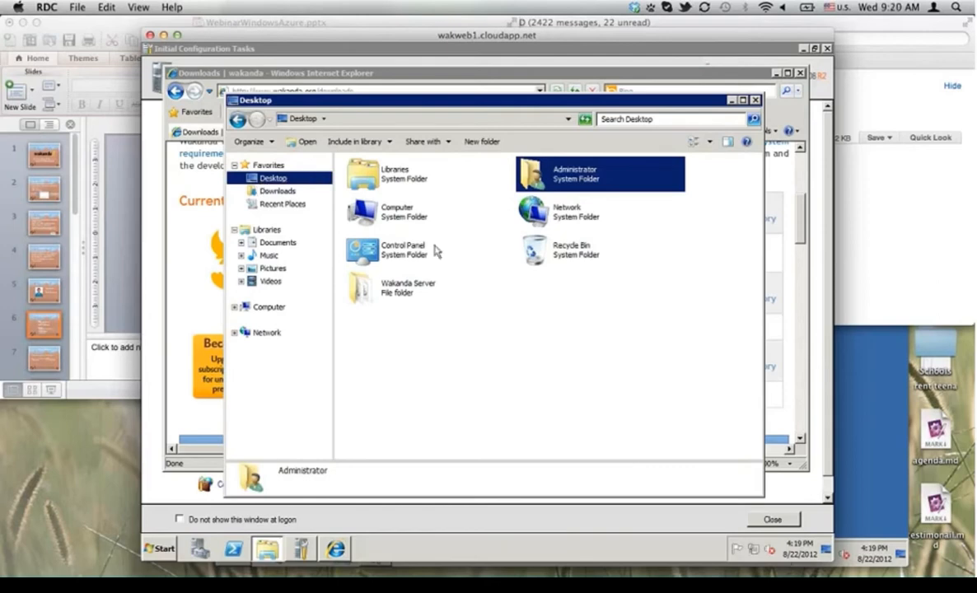
Step: Open the Desktop's Wakanda Server folder and select the 2,285 KB Wakanda Server application
{"action": "double_click", "coordinate": [393, 280]}
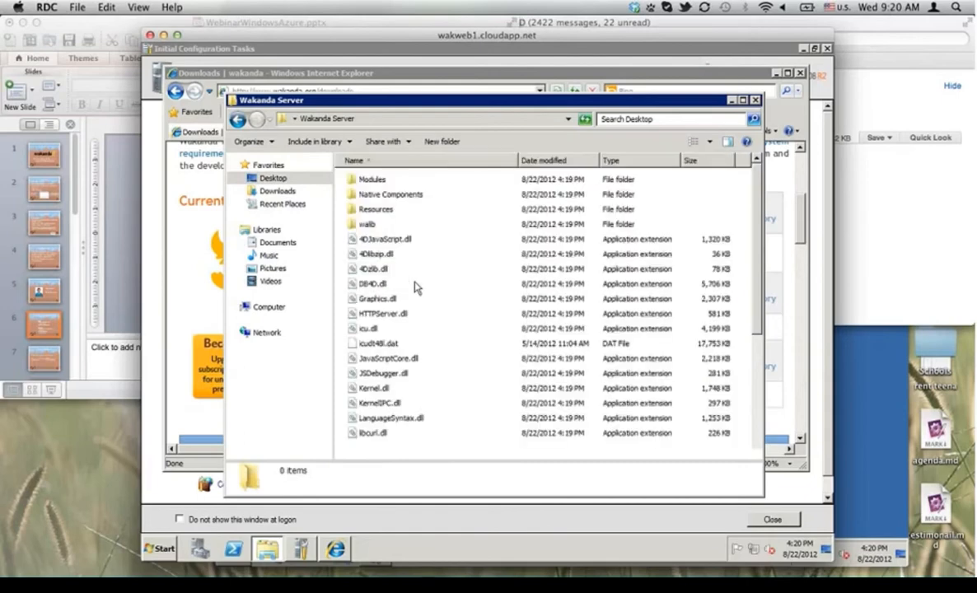
{"action": "scroll", "coordinate": [464, 311], "scroll_direction": "down", "scroll_amount": 1}
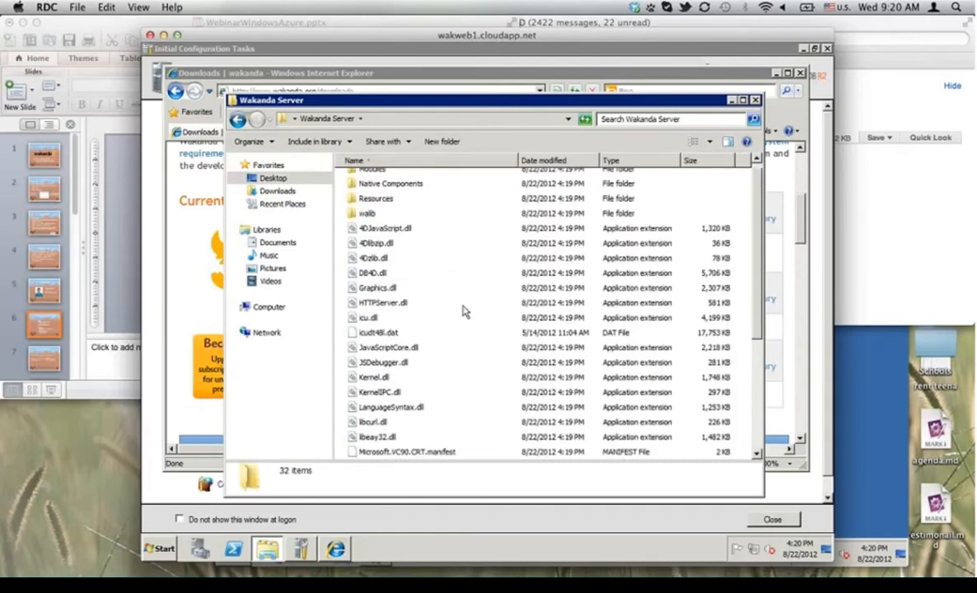
{"action": "scroll", "coordinate": [464, 311], "scroll_direction": "down", "scroll_amount": 4}
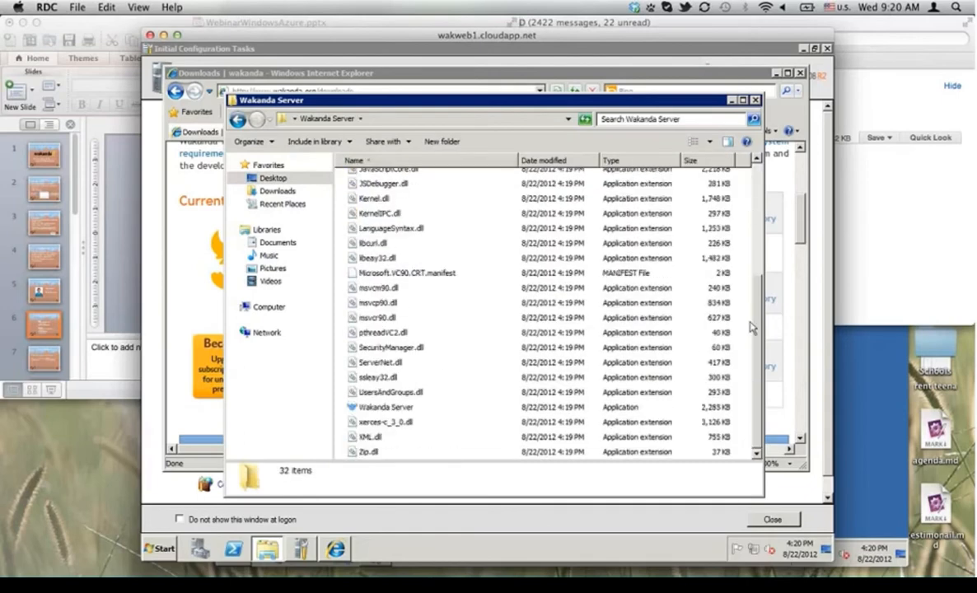
{"action": "left_click", "coordinate": [383, 407]}
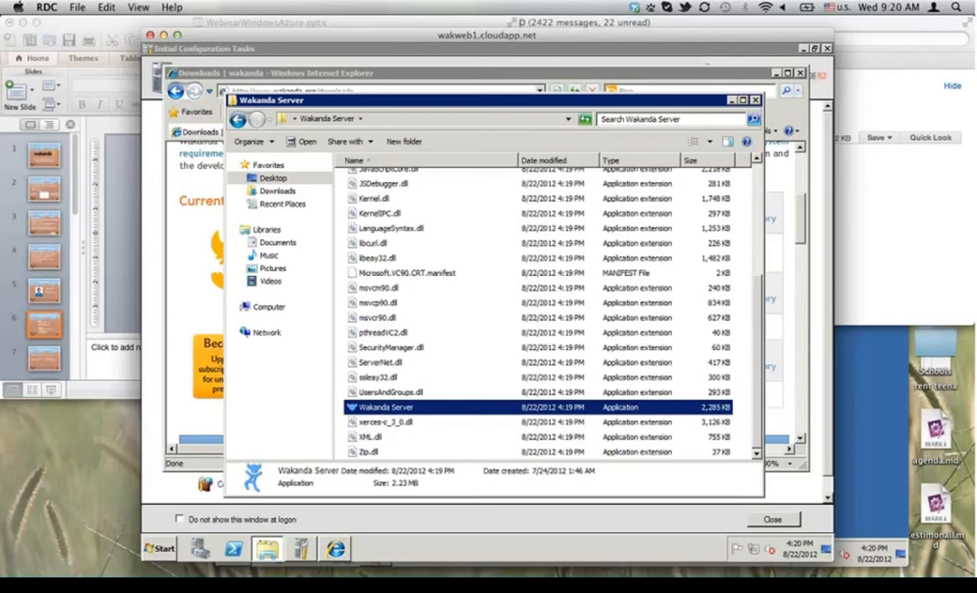
Step: Add Wakanda Server.exe from the Desktop's Wakanda Server folder to the firewall's allowed programs
{"action": "left_click", "coordinate": [303, 549]}
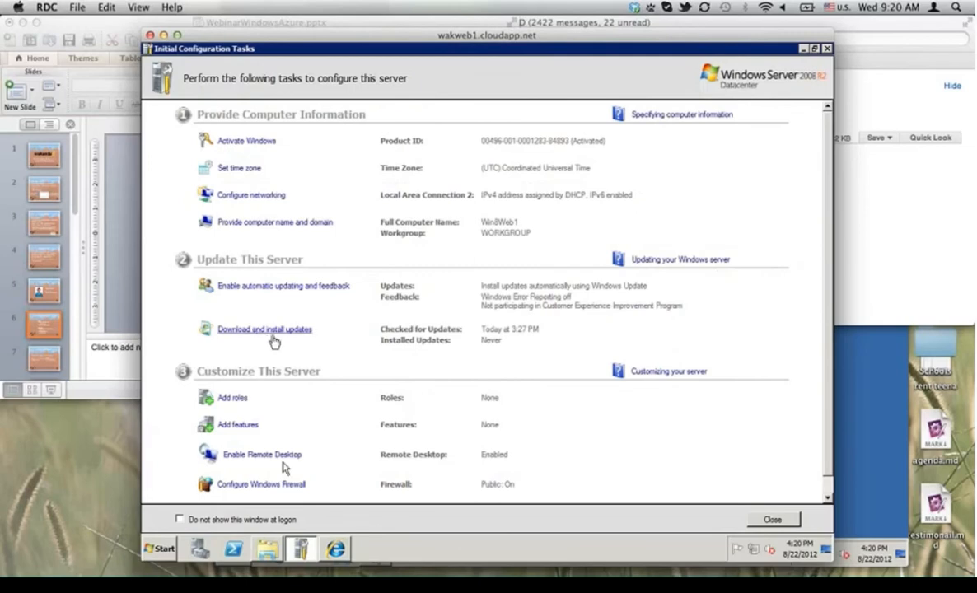
{"action": "left_click", "coordinate": [232, 486]}
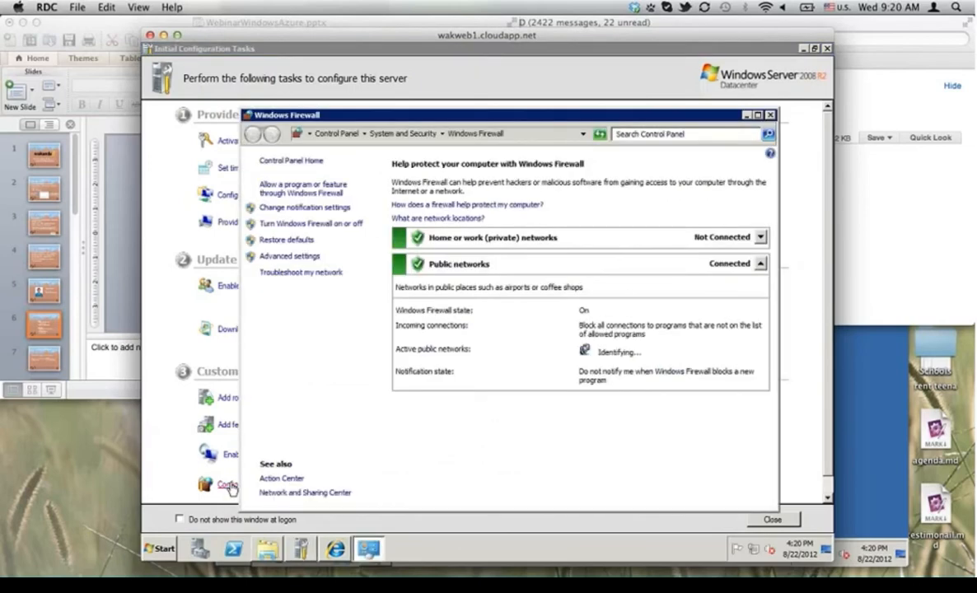
{"action": "left_click", "coordinate": [306, 190]}
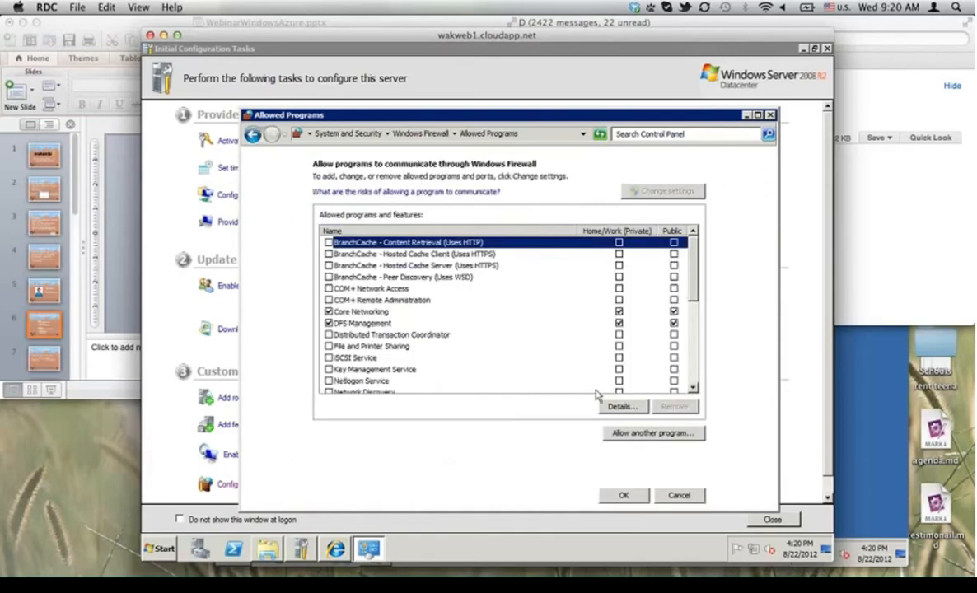
{"action": "left_click", "coordinate": [620, 434]}
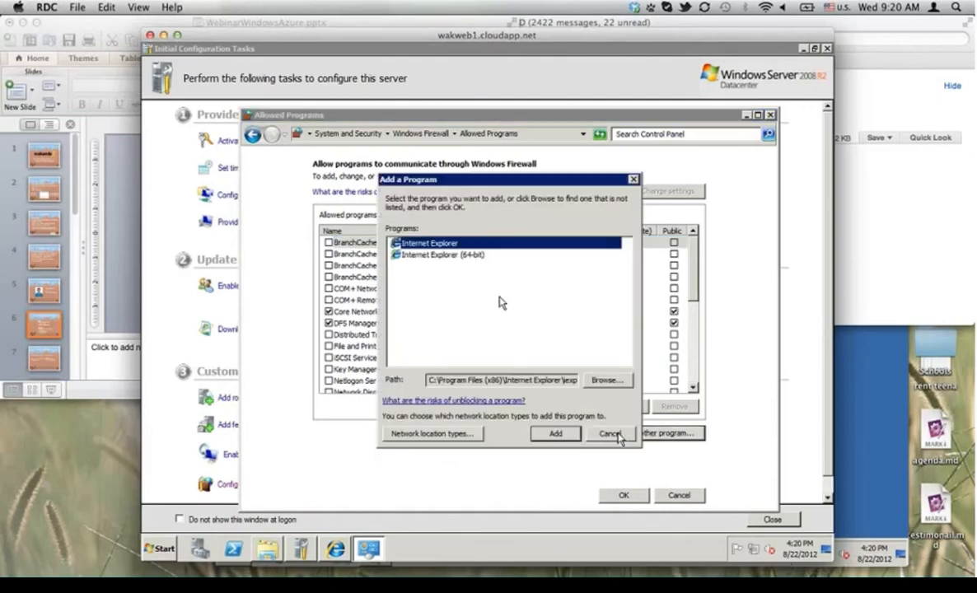
{"action": "left_click", "coordinate": [606, 380]}
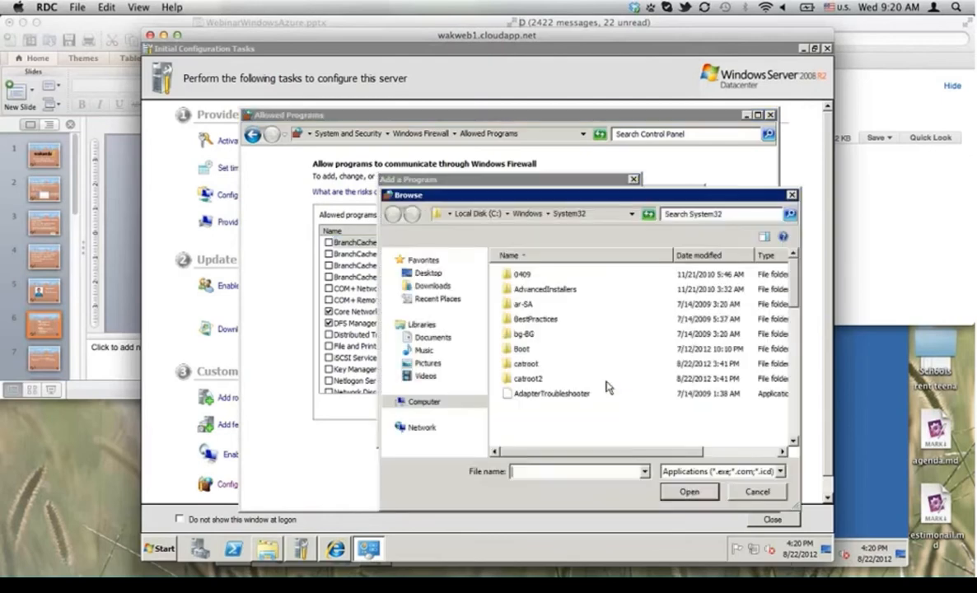
{"action": "left_click", "coordinate": [428, 273]}
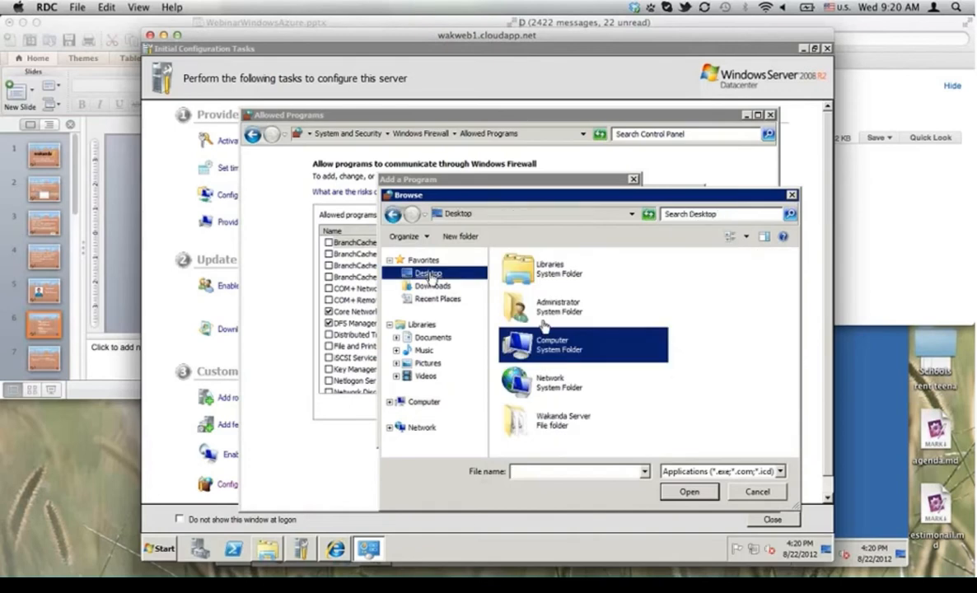
{"action": "double_click", "coordinate": [552, 416]}
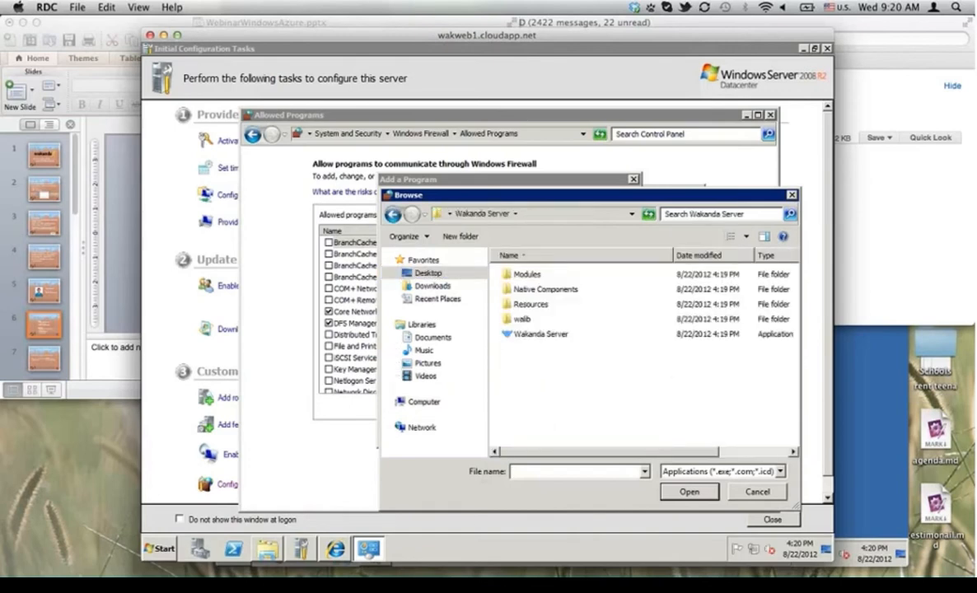
{"action": "left_click", "coordinate": [533, 335]}
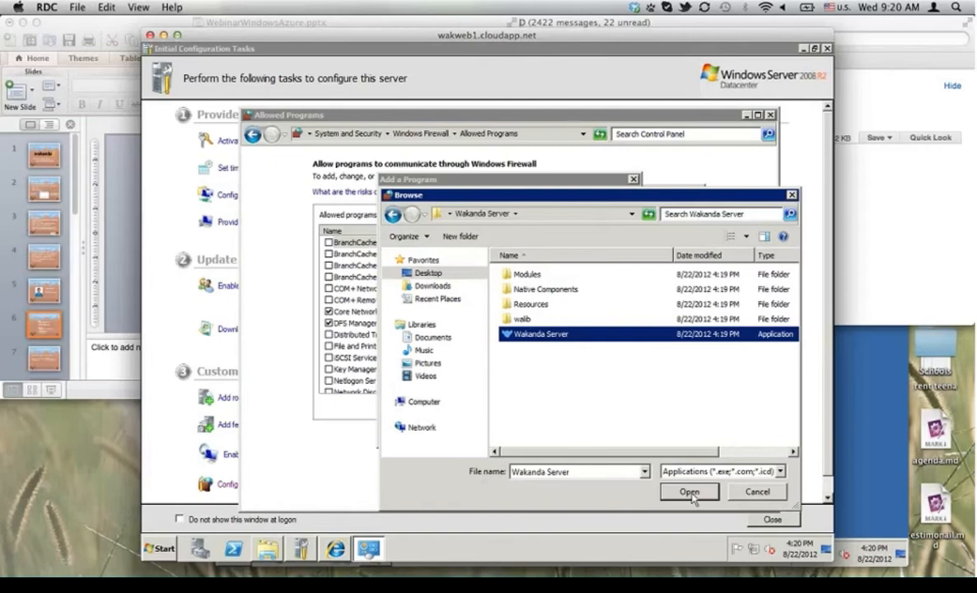
{"action": "left_click", "coordinate": [689, 493]}
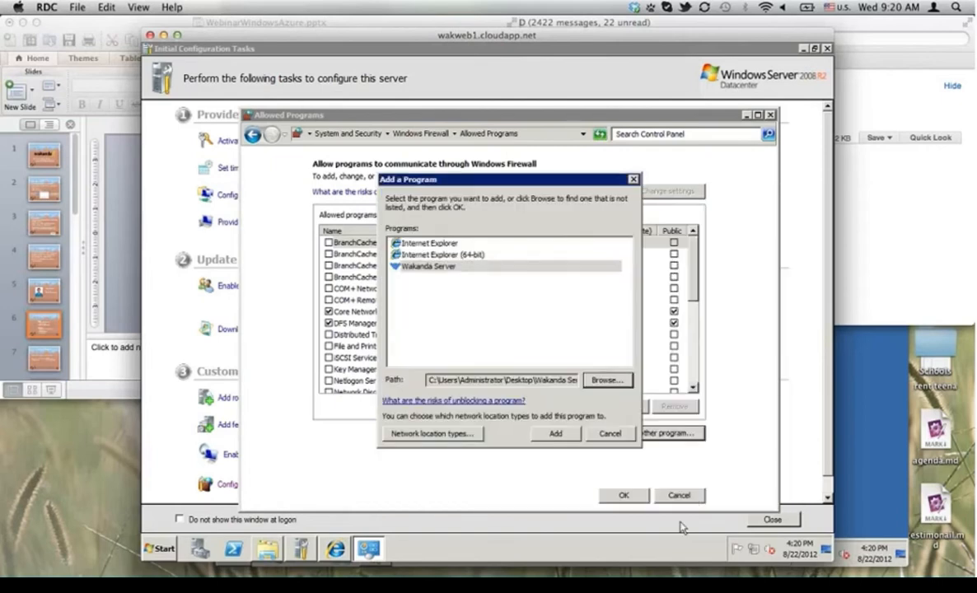
{"action": "left_click", "coordinate": [557, 434]}
{"action": "left_click", "coordinate": [623, 495]}
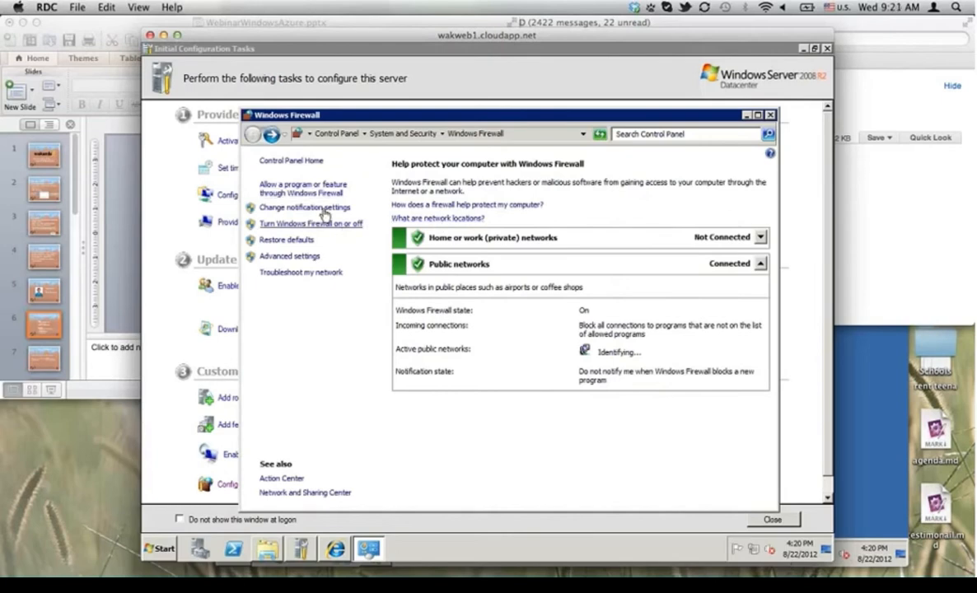
Step: Verify Wakanda Server is allowed on Public networks, then minimize the Firewall and configuration windows
{"action": "left_click", "coordinate": [313, 190]}
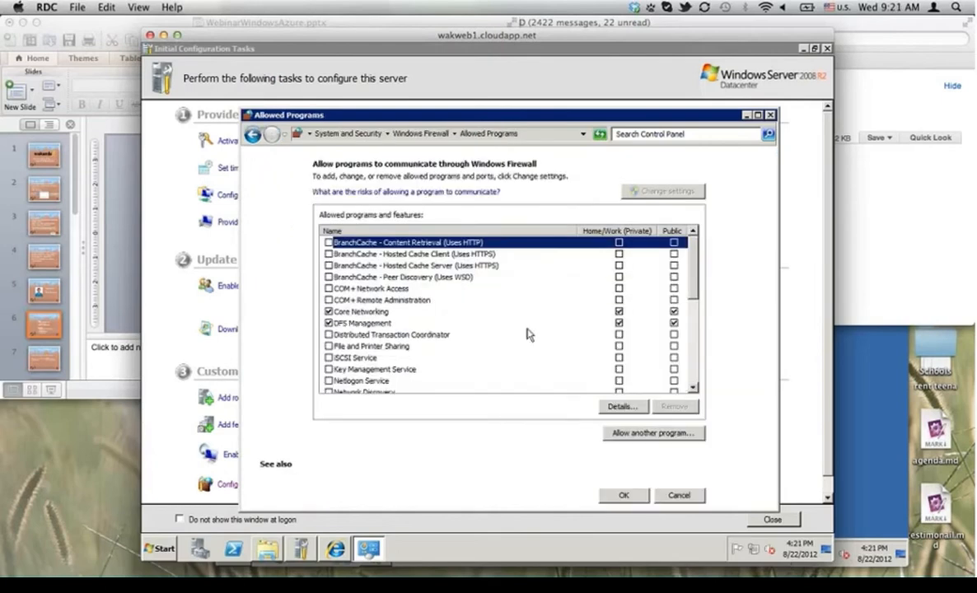
{"action": "scroll", "coordinate": [527, 334], "scroll_direction": "down", "scroll_amount": 10}
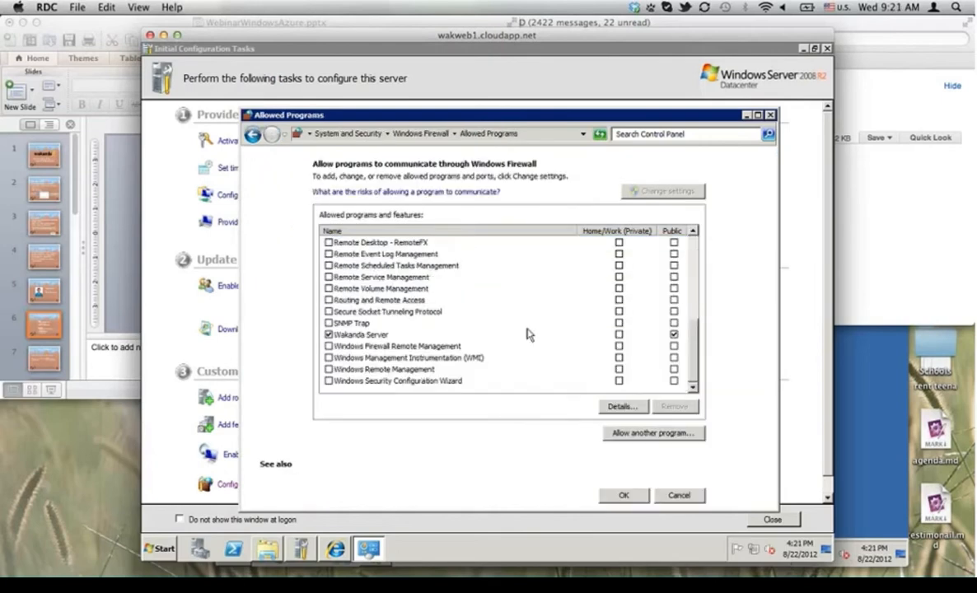
{"action": "left_click", "coordinate": [375, 334]}
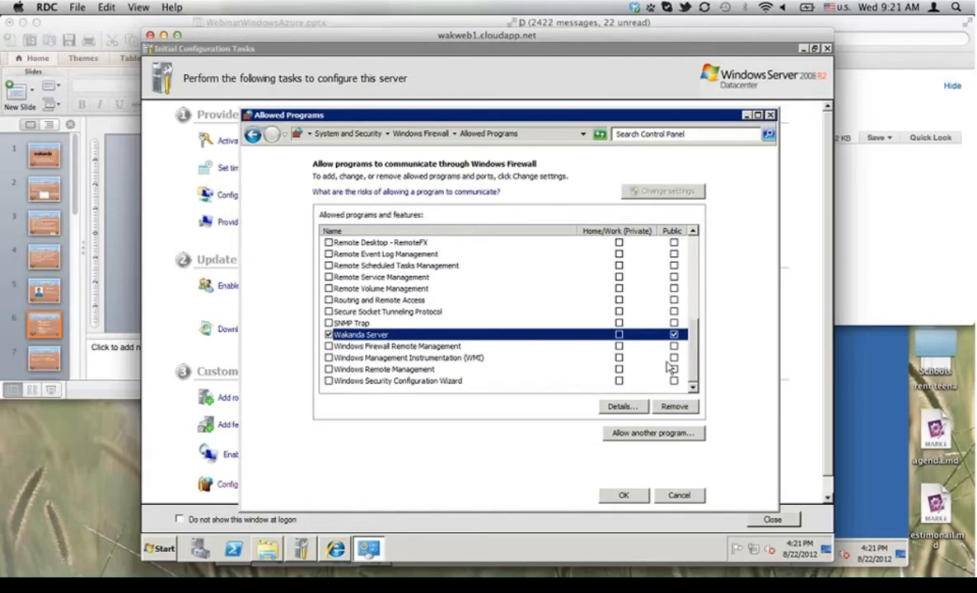
{"action": "left_click", "coordinate": [624, 495]}
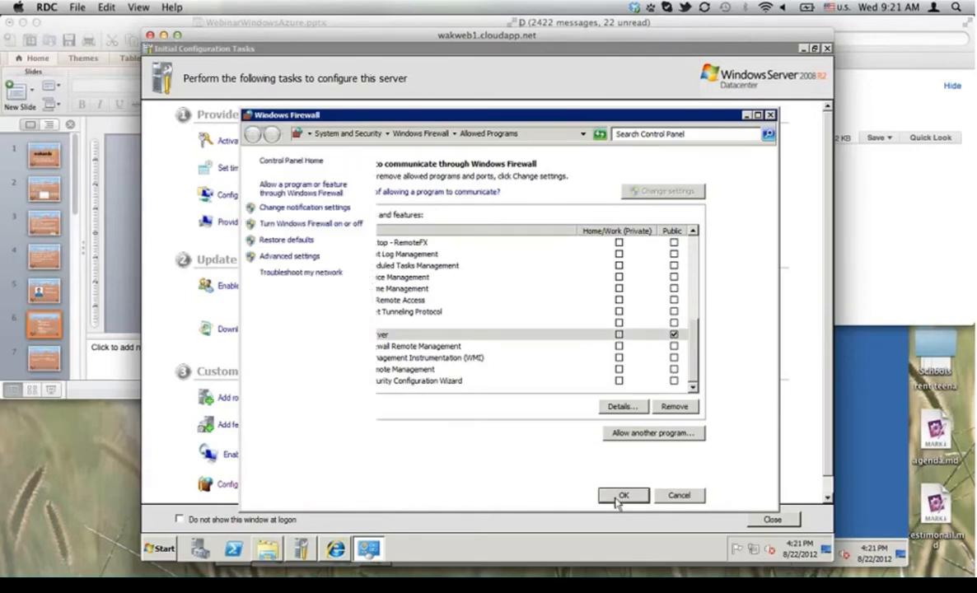
{"action": "left_click", "coordinate": [746, 115]}
{"action": "left_click", "coordinate": [803, 50]}
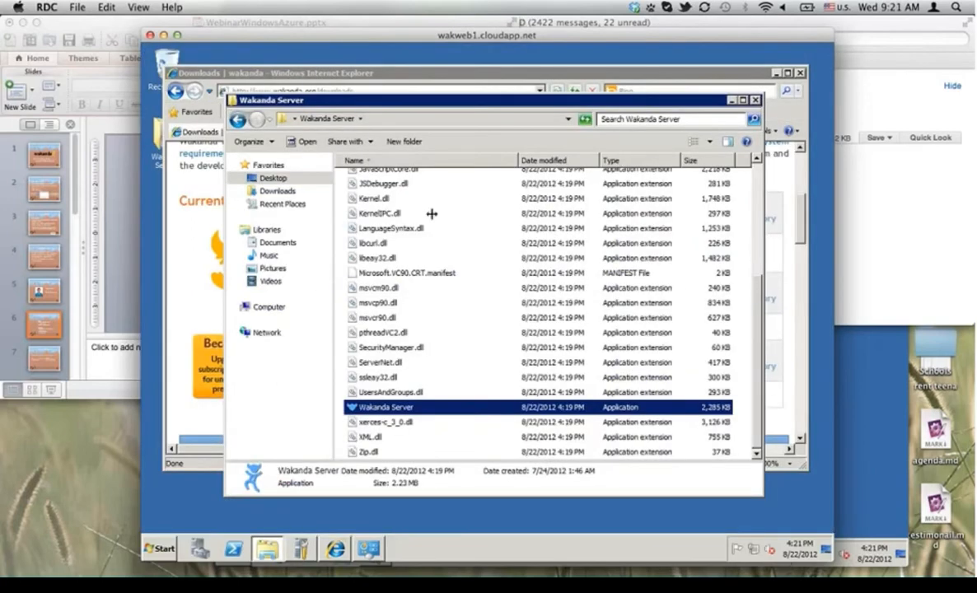
Step: Launch Wakanda Server.exe, past the unverified-publisher warning, so ServerAdmin publishes on port 8080
{"action": "double_click", "coordinate": [388, 411]}
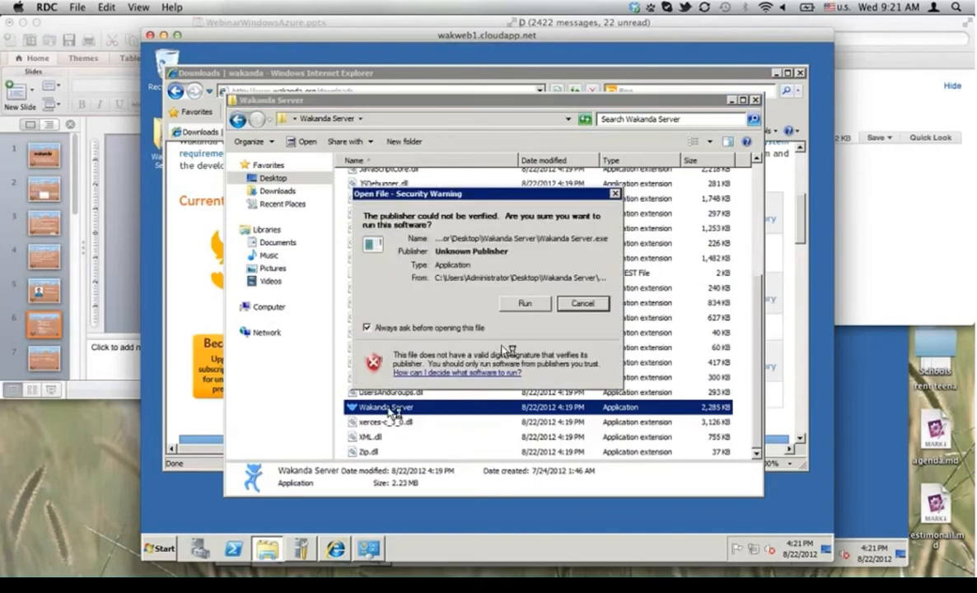
{"action": "left_click", "coordinate": [524, 305]}
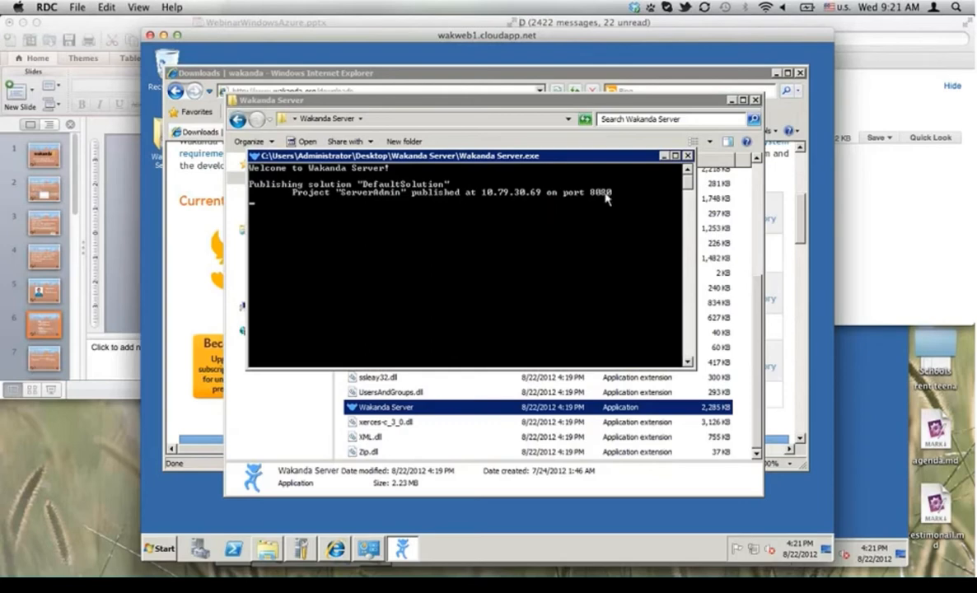
{"action": "key", "text": "super+Tab"}
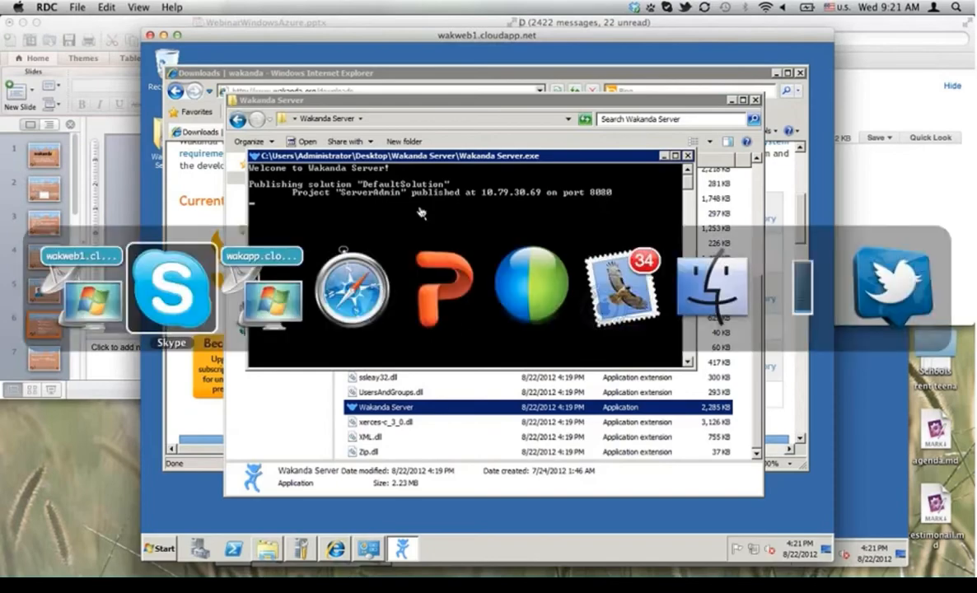
Step: Review win8web1's endpoints in the Azure portal and go back to its dashboard
{"action": "key", "text": "super+Tab"}
{"action": "key", "text": "super+Tab"}
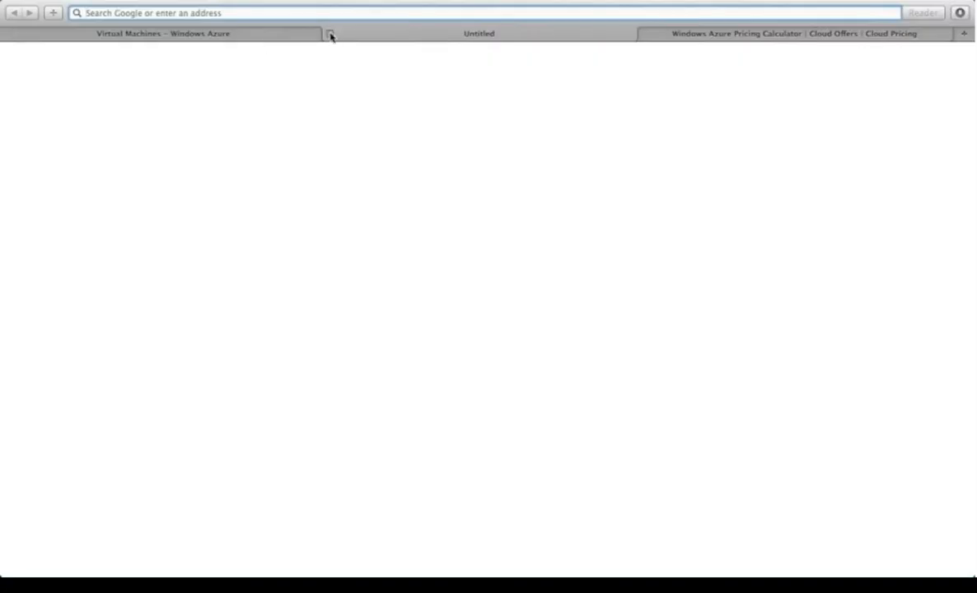
{"action": "left_click", "coordinate": [330, 35]}
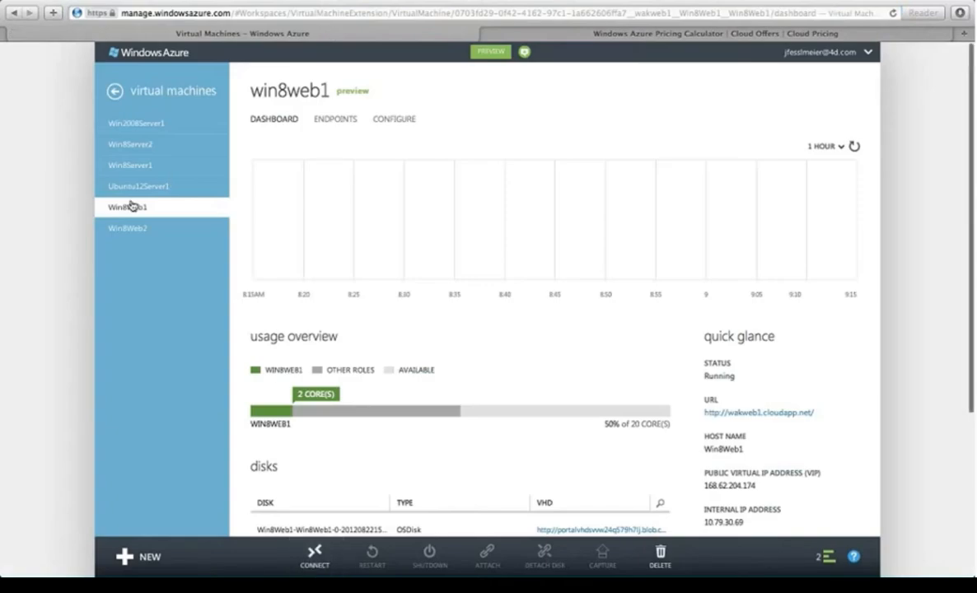
{"action": "left_click", "coordinate": [340, 119]}
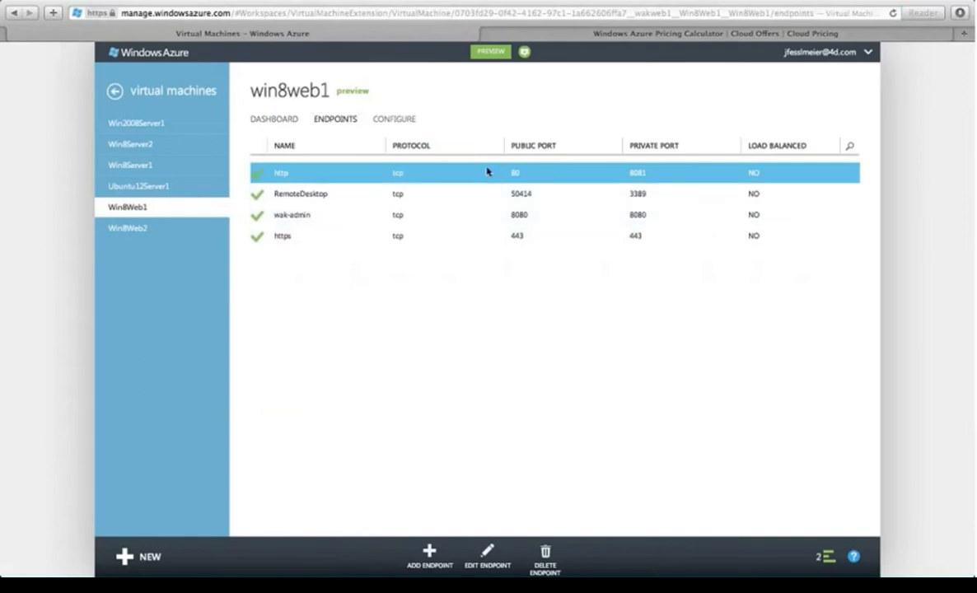
{"action": "key", "text": "super+t"}
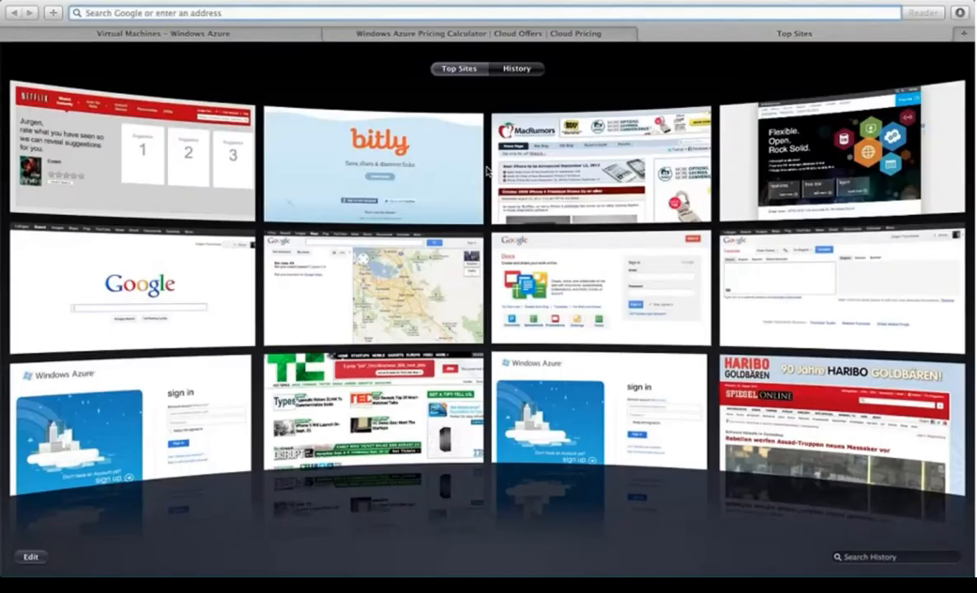
{"action": "left_click", "coordinate": [404, 33]}
{"action": "left_click", "coordinate": [235, 34]}
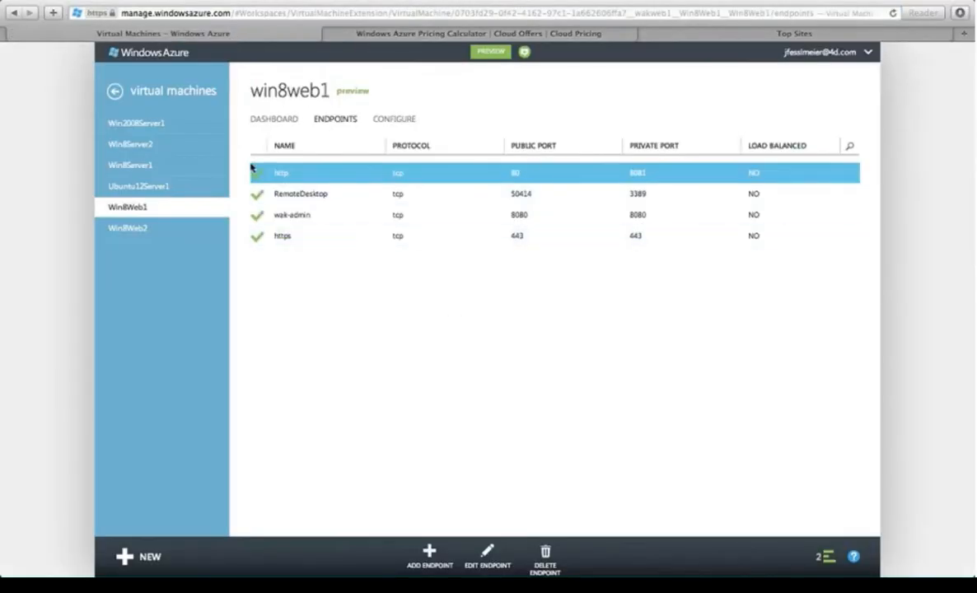
{"action": "left_click", "coordinate": [272, 119]}
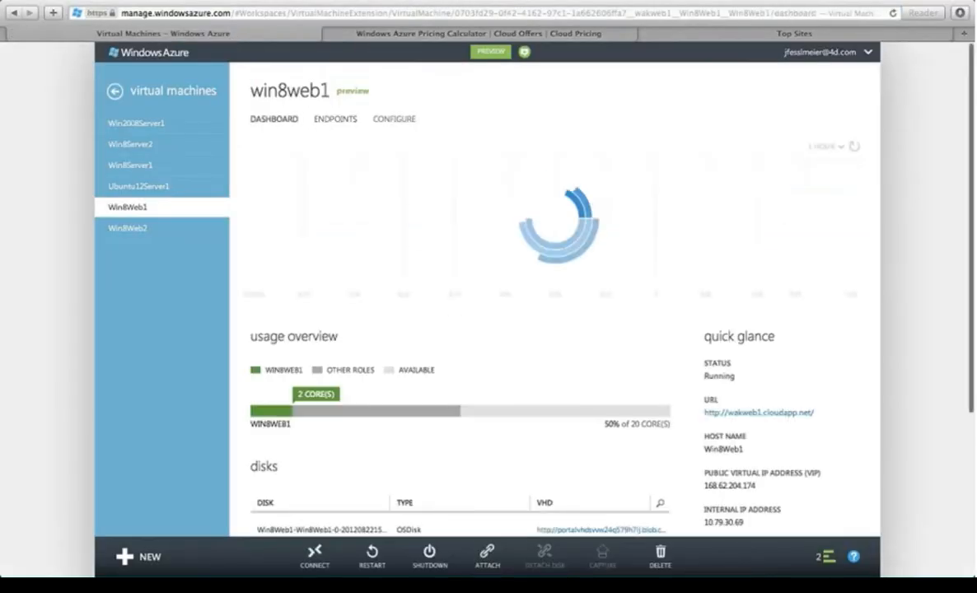
Step: Select the public virtual IP 168.62.204.174 and switch to the pricing calculator tab
{"action": "scroll", "coordinate": [738, 383], "scroll_direction": "down", "scroll_amount": 2}
{"action": "scroll", "coordinate": [797, 444], "scroll_direction": "down", "scroll_amount": 3}
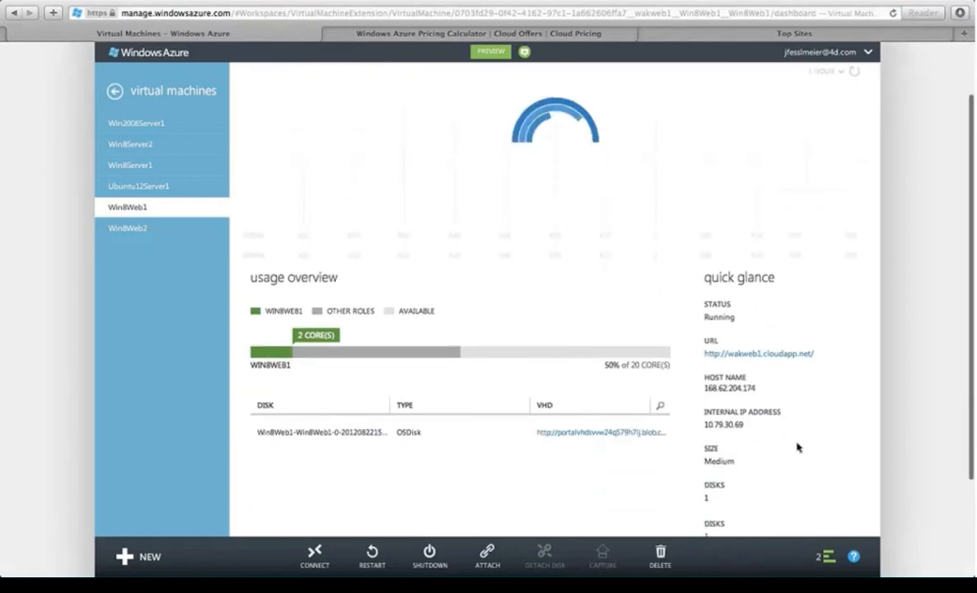
{"action": "scroll", "coordinate": [797, 444], "scroll_direction": "up", "scroll_amount": 1}
{"action": "mouse_move", "coordinate": [704, 410]}
{"action": "left_mouse_down"}
{"action": "mouse_move", "coordinate": [743, 409]}
{"action": "mouse_move", "coordinate": [704, 410]}
{"action": "left_mouse_up"}
{"action": "key", "text": "super+c"}
{"action": "left_click", "coordinate": [759, 409]}
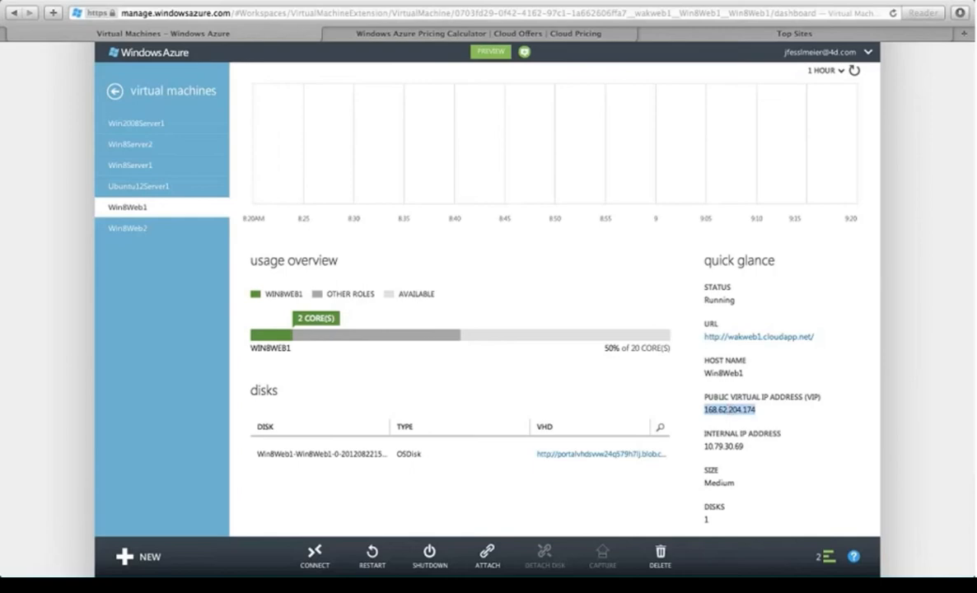
{"action": "left_click", "coordinate": [354, 32]}
{"action": "left_click", "coordinate": [291, 13]}
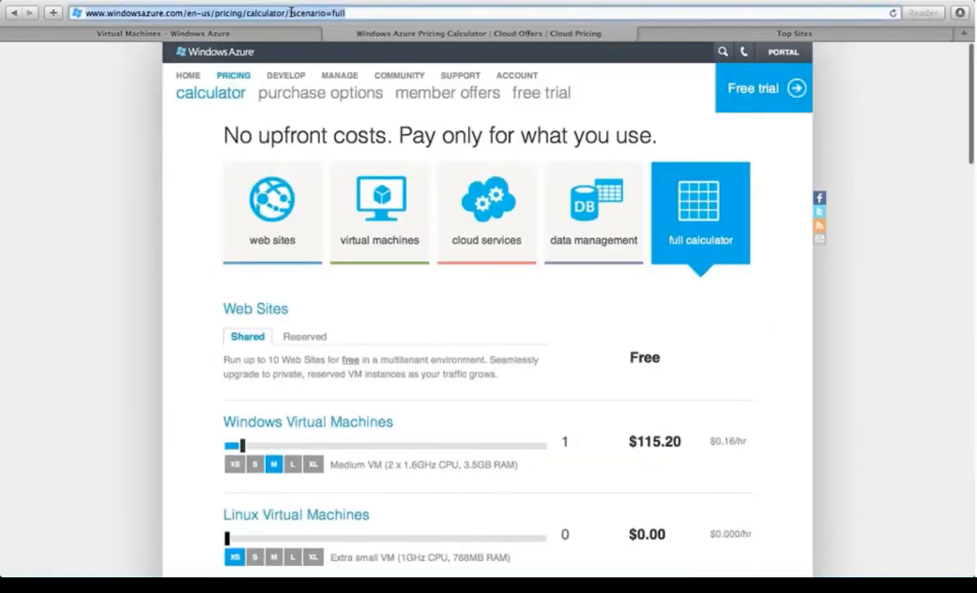
Step: Load 168.62.204.174:8080 in Safari and check the admin page's solutions list
{"action": "key", "text": "super+v"}
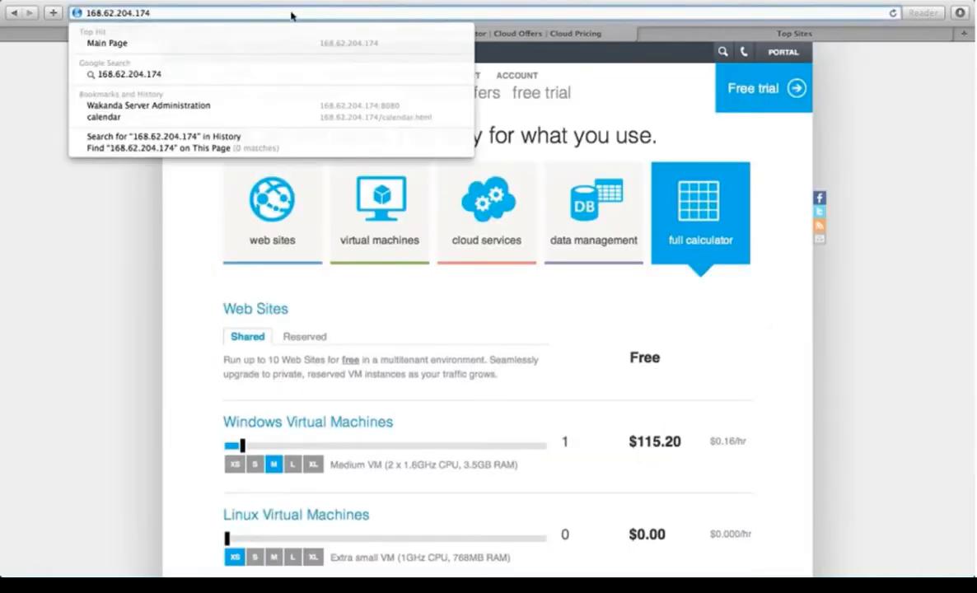
{"action": "type", "text": ":8"}
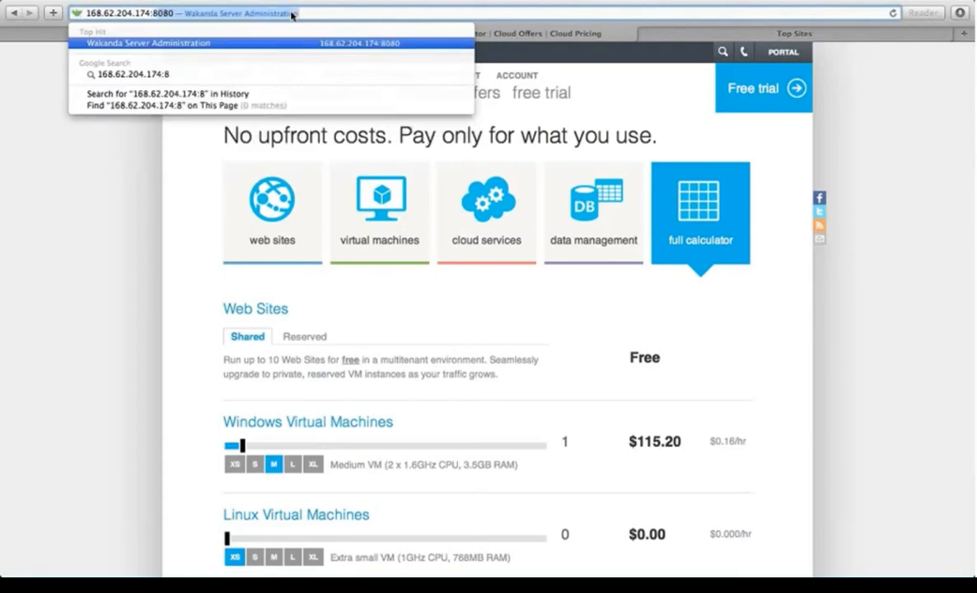
{"action": "type", "text": "080"}
{"action": "key", "text": "Return"}
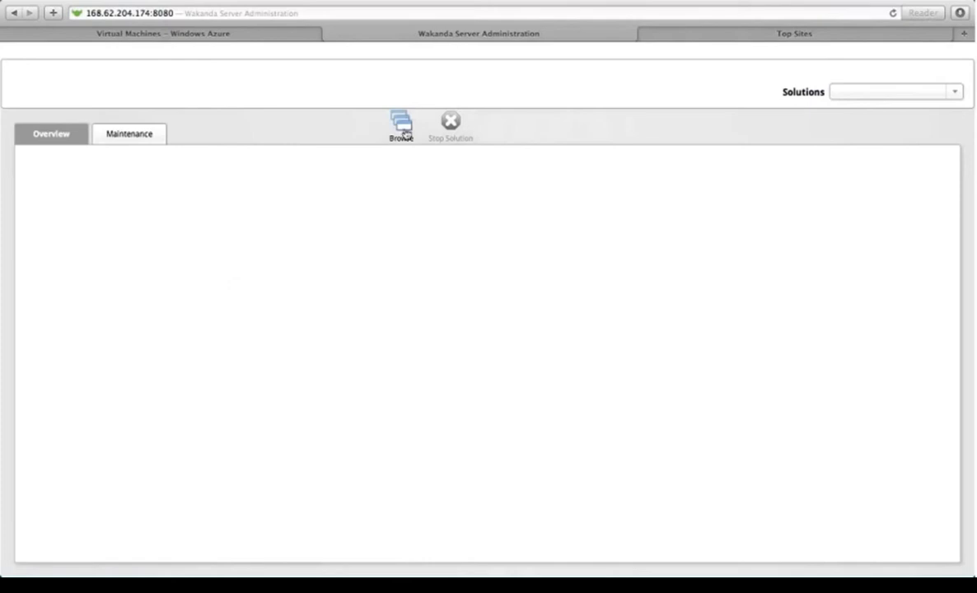
{"action": "left_click", "coordinate": [886, 93]}
{"action": "key", "text": "super+Tab"}
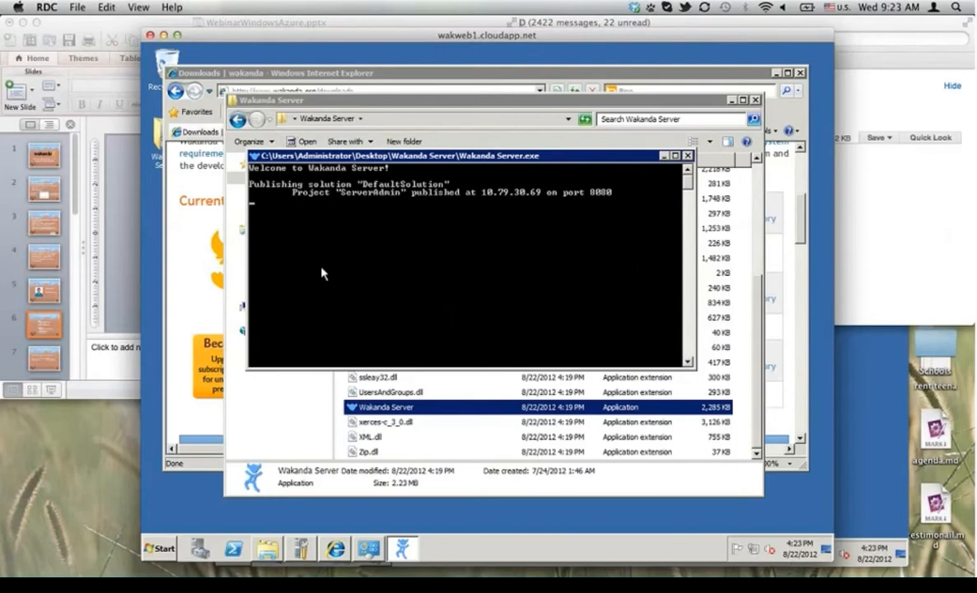
Step: Point the server's Internet Explorer at github.com/davidrobbins
{"action": "left_click_drag", "start_coordinate": [410, 156], "coordinate": [545, 221]}
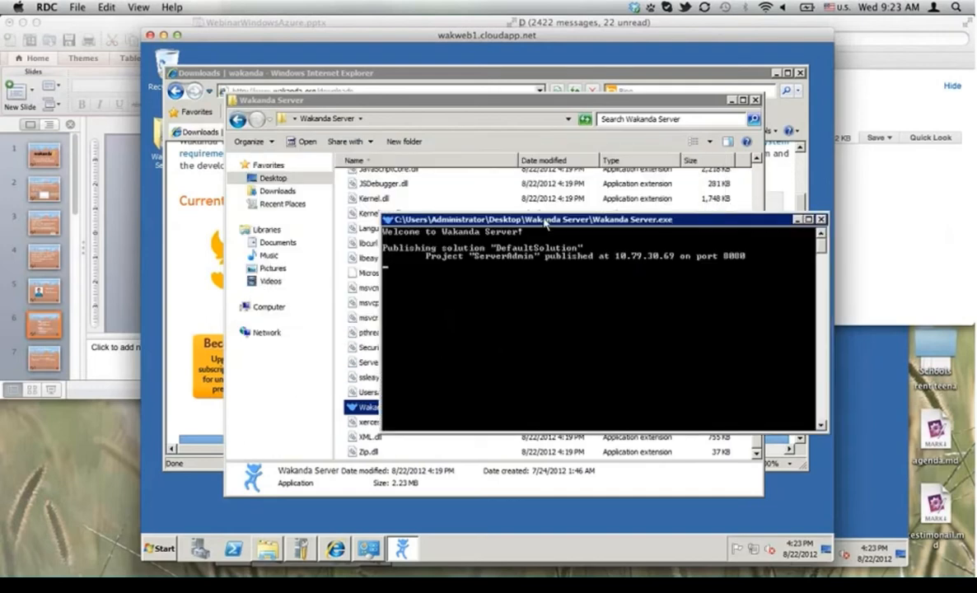
{"action": "left_click", "coordinate": [238, 74]}
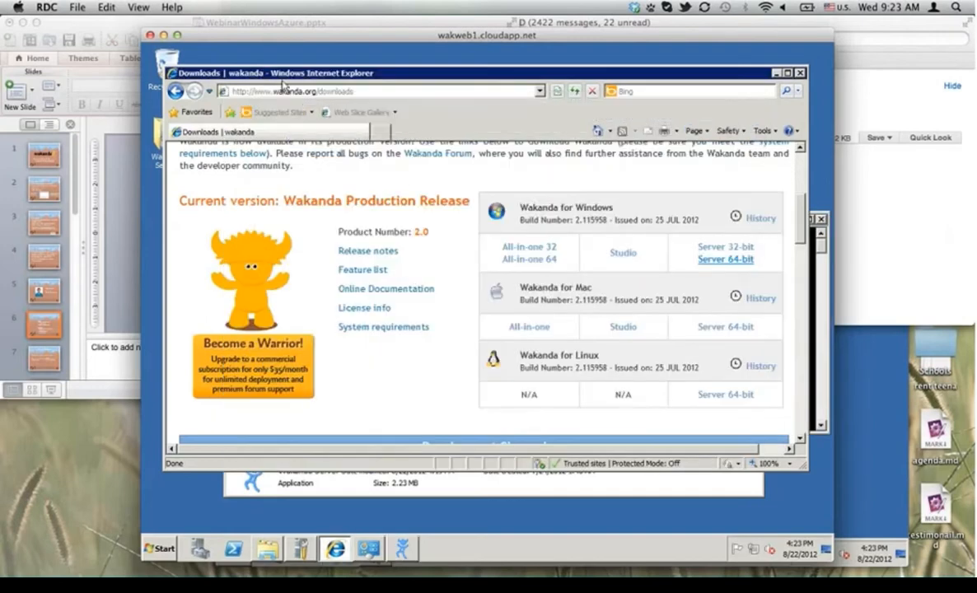
{"action": "left_click", "coordinate": [284, 91]}
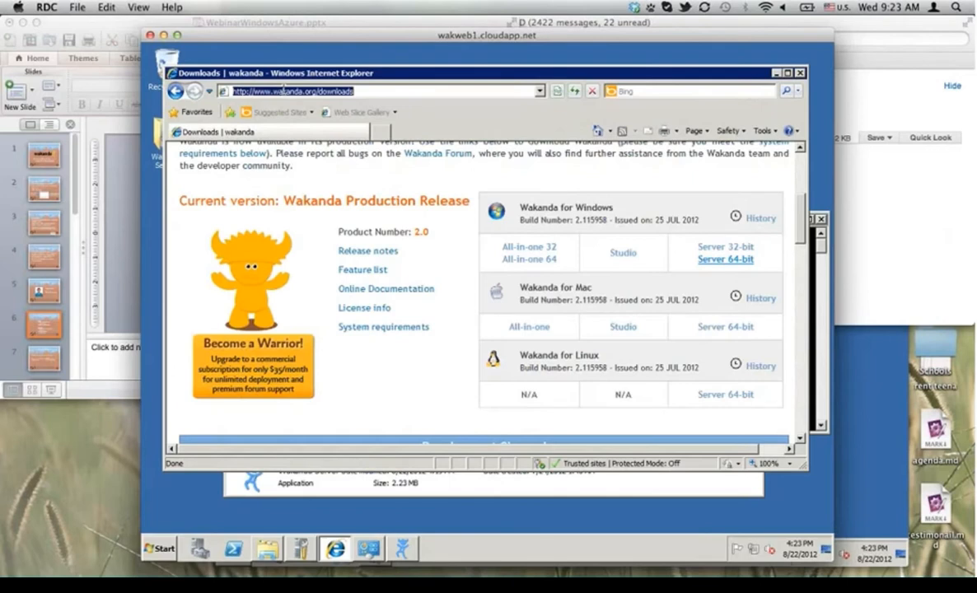
{"action": "type", "text": "githb"}
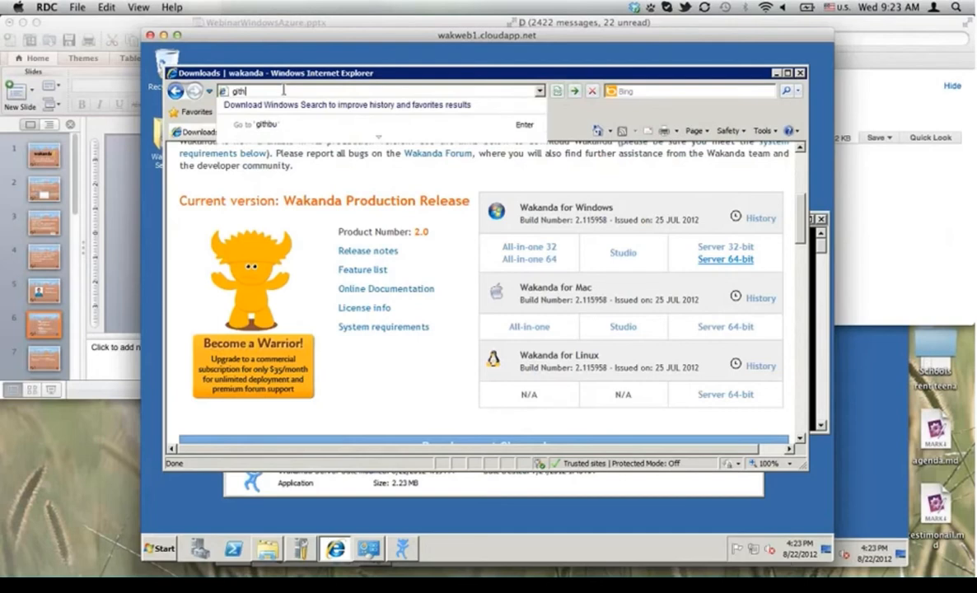
{"action": "key", "text": "BackSpace"}
{"action": "key", "text": "BackSpace"}
{"action": "key", "text": "BackSpace"}
{"action": "key", "text": "BackSpace"}
{"action": "type", "text": "hub.com/davi"}
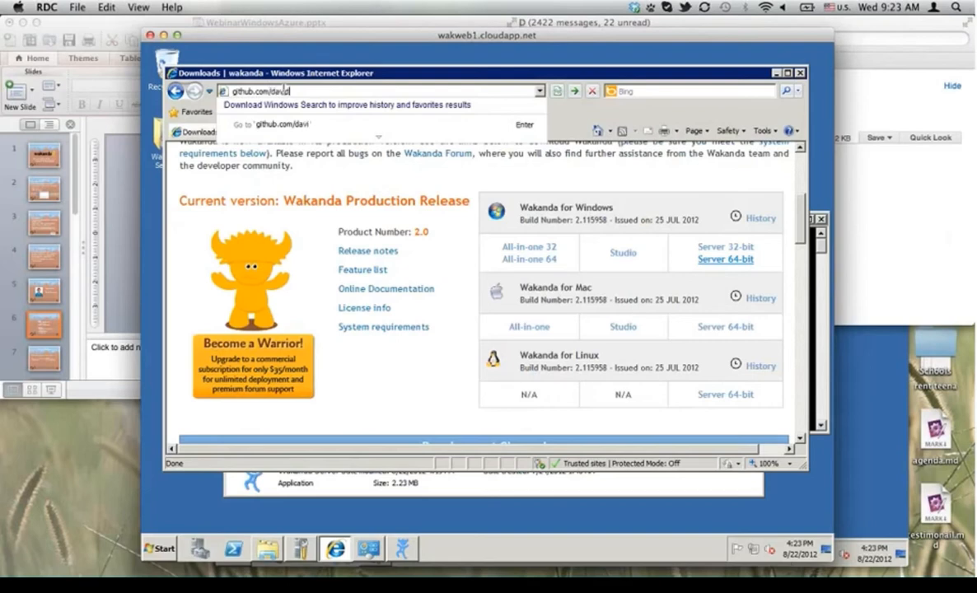
{"action": "type", "text": "drobbins"}
{"action": "key", "text": "Return"}
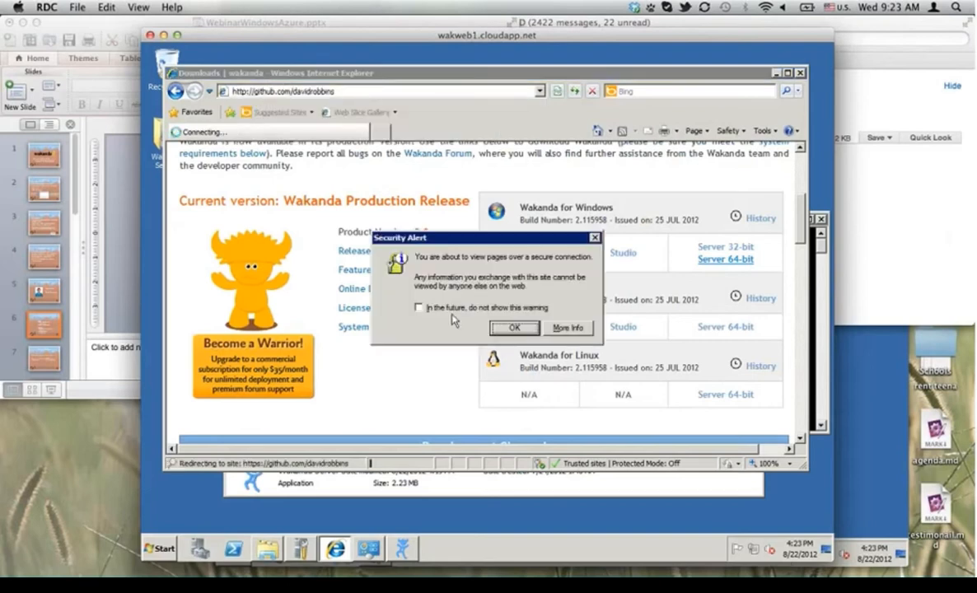
{"action": "left_click", "coordinate": [420, 304]}
{"action": "left_click", "coordinate": [502, 329]}
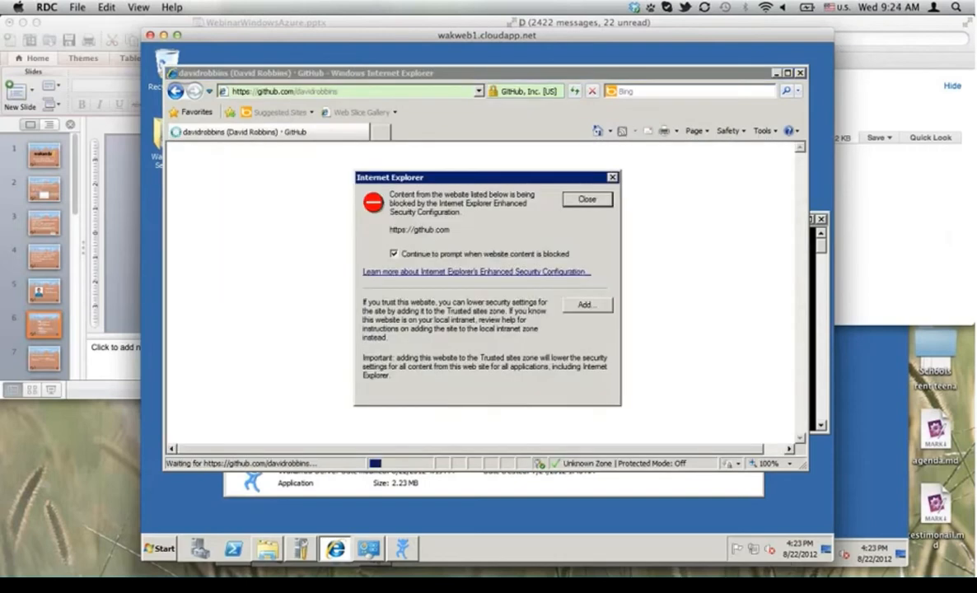
{"action": "left_click", "coordinate": [604, 306]}
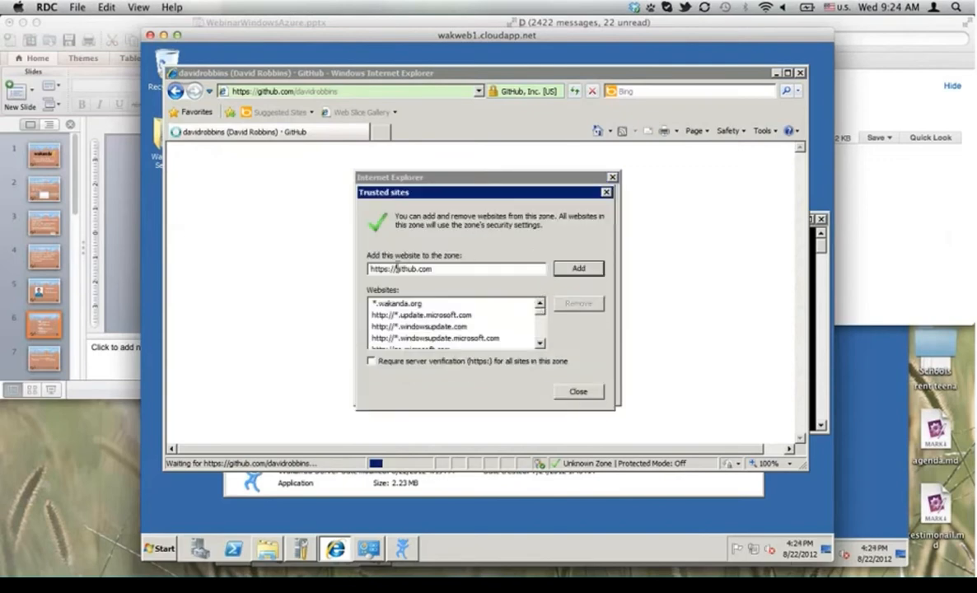
{"action": "left_click", "coordinate": [398, 268]}
{"action": "key", "text": "BackSpace"}
{"action": "key", "text": "BackSpace"}
{"action": "key", "text": "BackSpace"}
{"action": "key", "text": "BackSpace"}
{"action": "key", "text": "BackSpace"}
{"action": "key", "text": "BackSpace"}
{"action": "key", "text": "BackSpace"}
{"action": "key", "text": "BackSpace"}
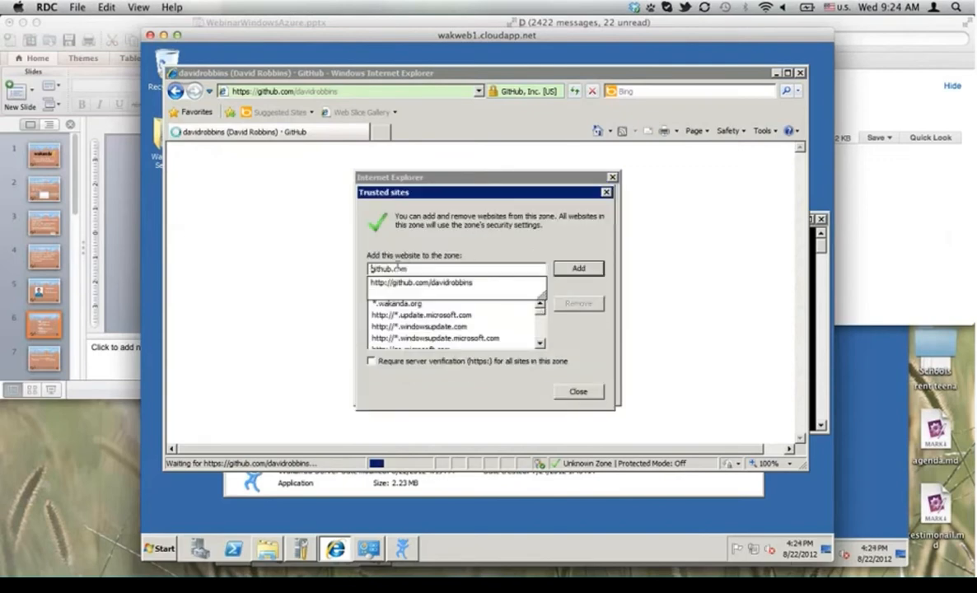
{"action": "left_click", "coordinate": [578, 269]}
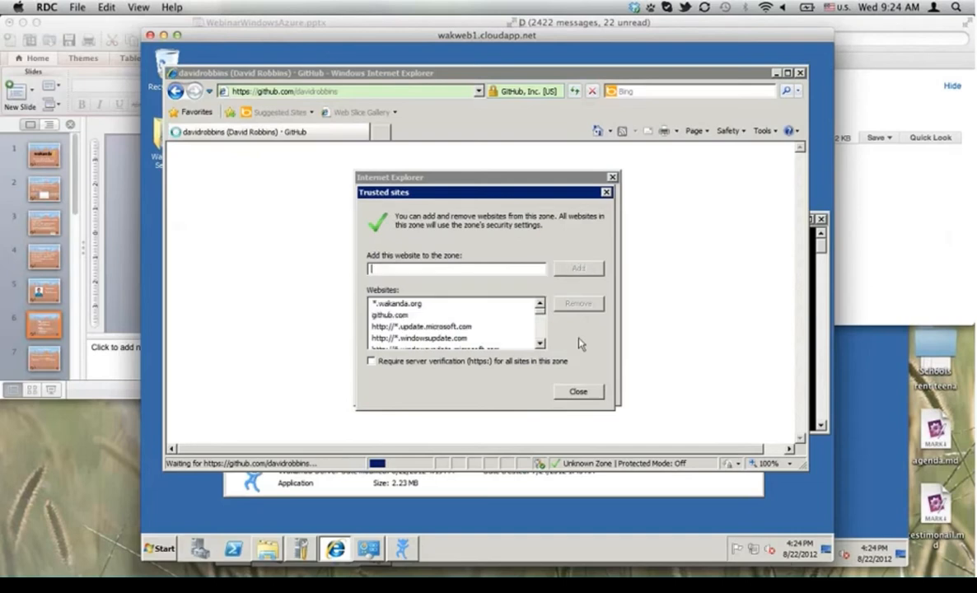
{"action": "left_click", "coordinate": [578, 392]}
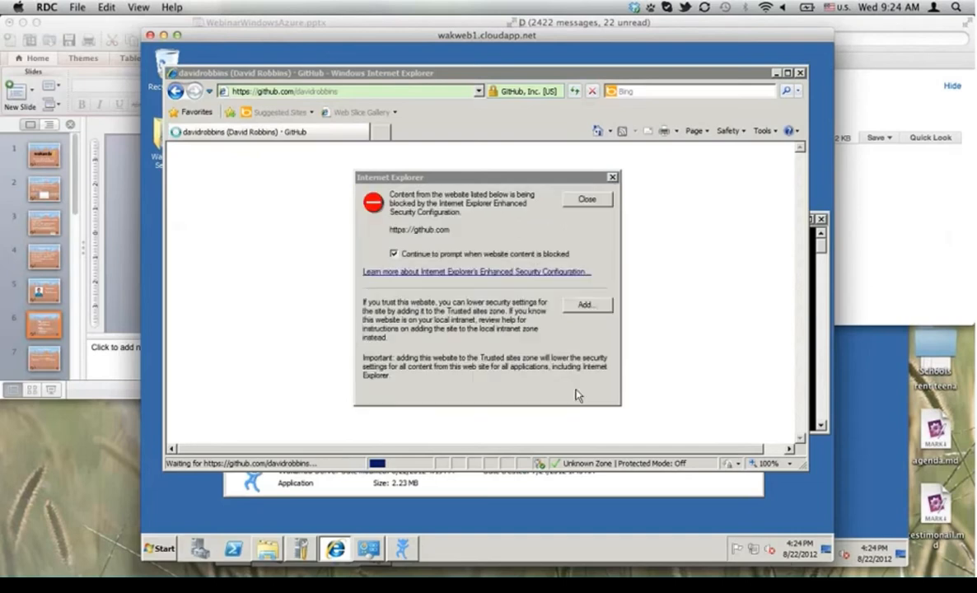
{"action": "left_click", "coordinate": [587, 200]}
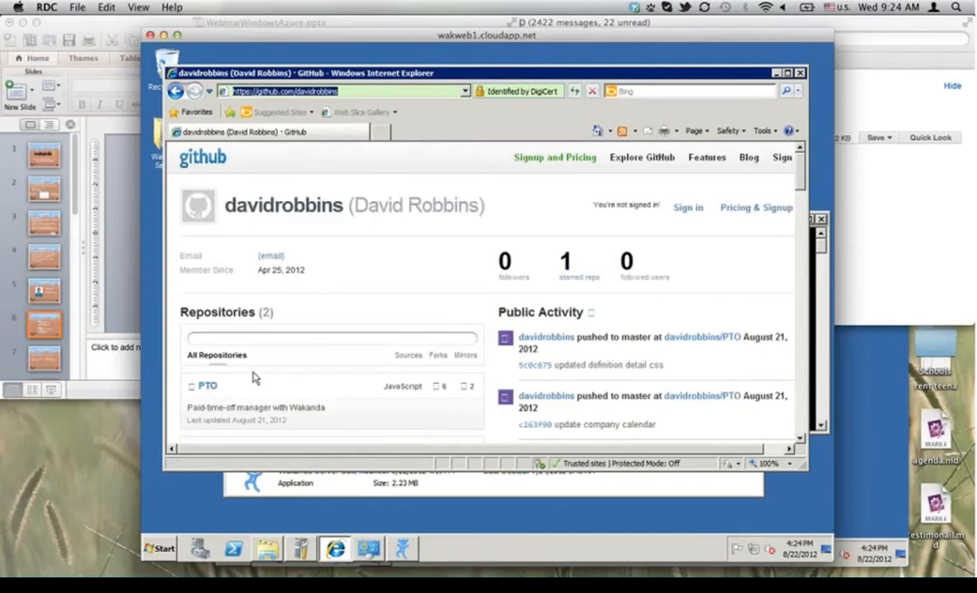
Step: Open the PTO repository, dismiss the blocked-content warnings, and download it as a ZIP
{"action": "left_click", "coordinate": [204, 387]}
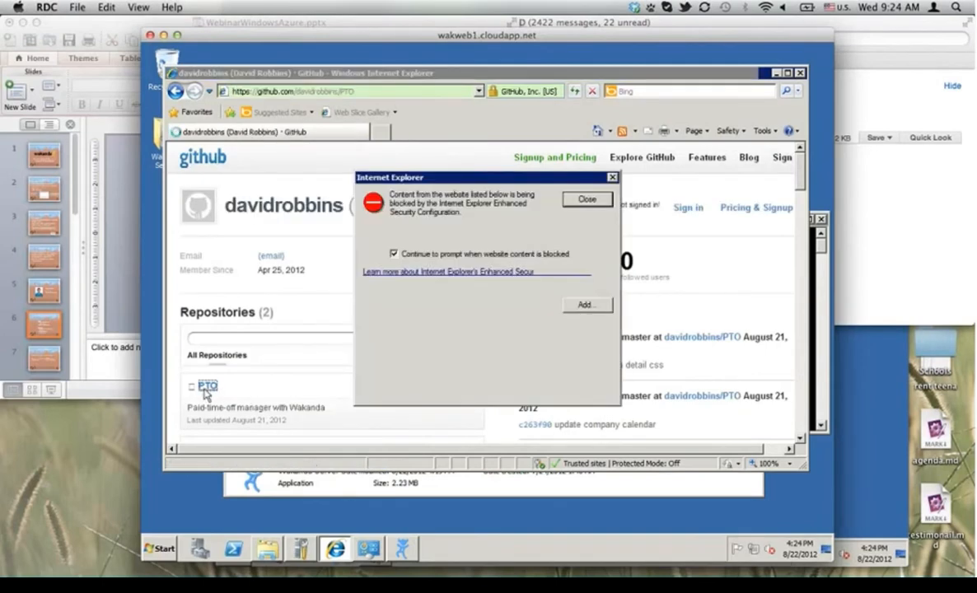
{"action": "left_click", "coordinate": [586, 199]}
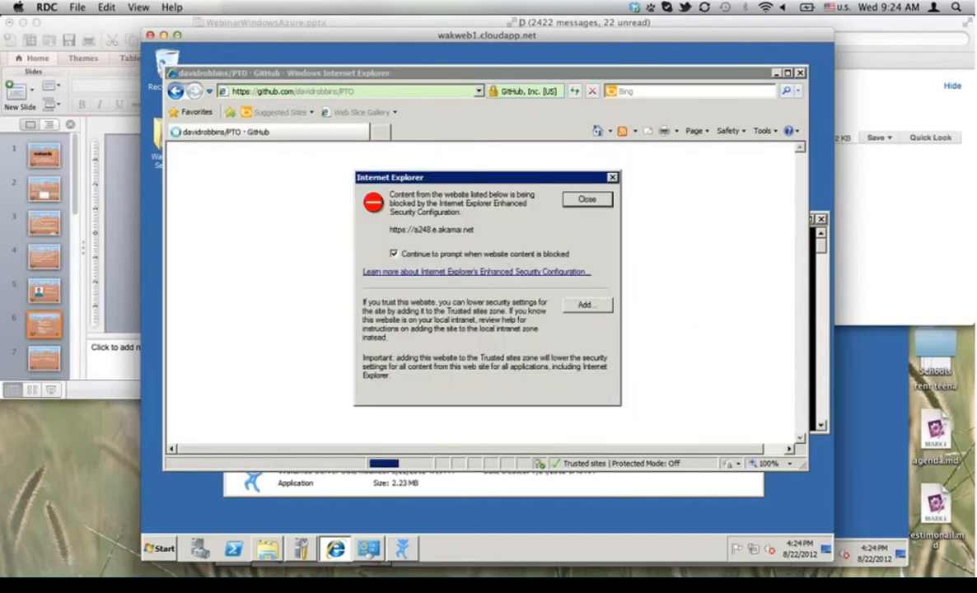
{"action": "left_click", "coordinate": [587, 198]}
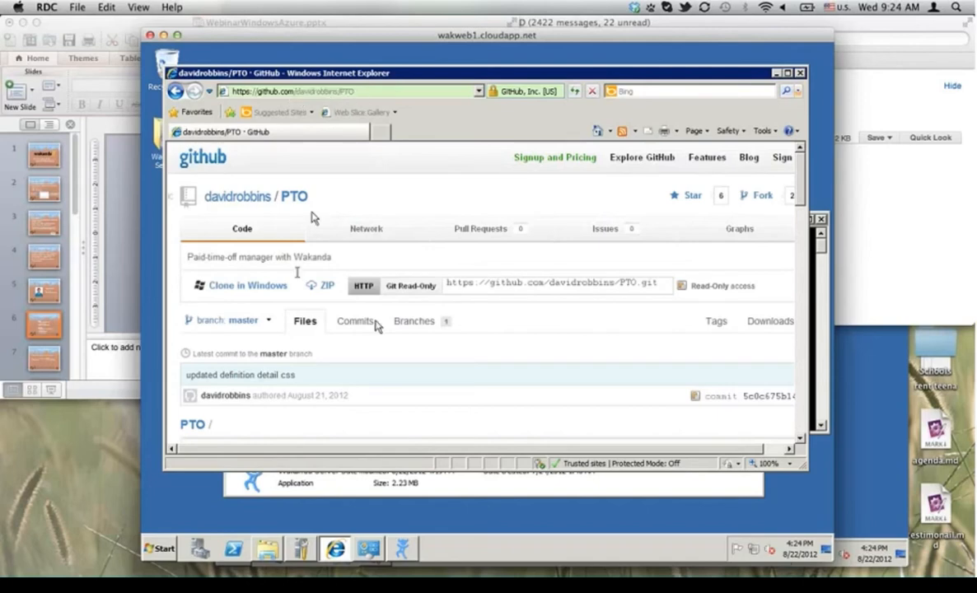
{"action": "scroll", "coordinate": [368, 305], "scroll_direction": "down", "scroll_amount": 5}
{"action": "scroll", "coordinate": [396, 333], "scroll_direction": "up", "scroll_amount": 1}
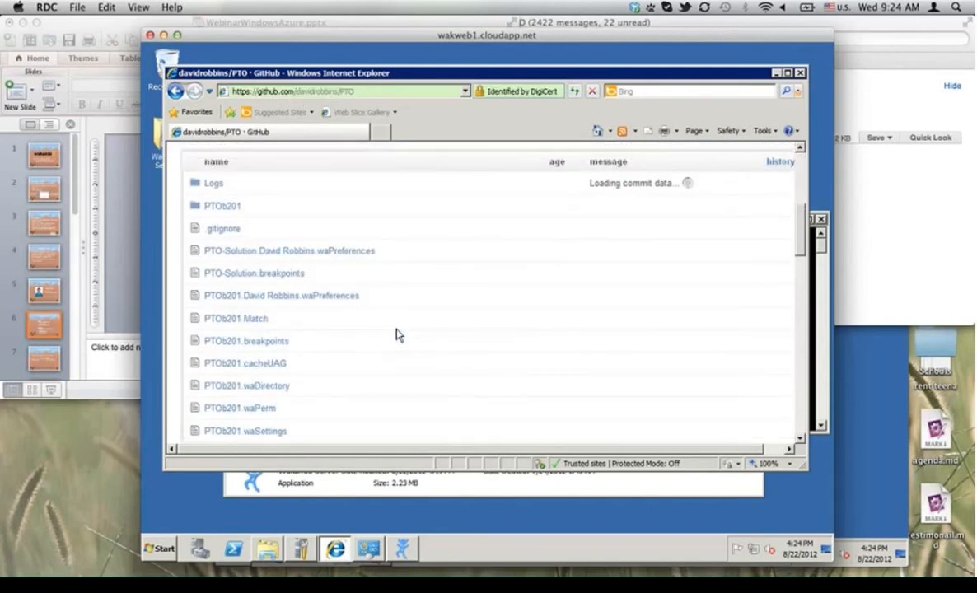
{"action": "scroll", "coordinate": [396, 333], "scroll_direction": "up", "scroll_amount": 4}
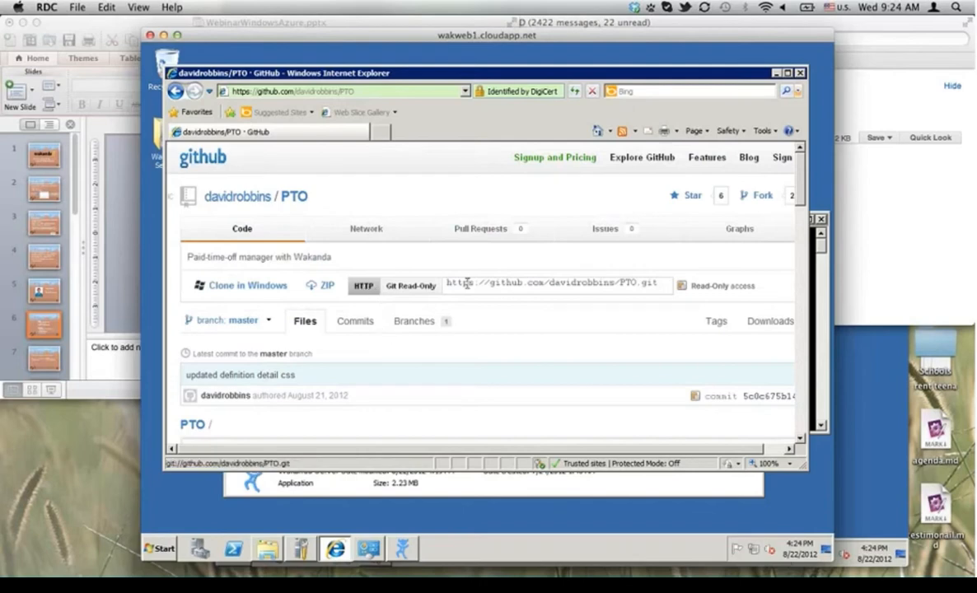
{"action": "left_click", "coordinate": [313, 286]}
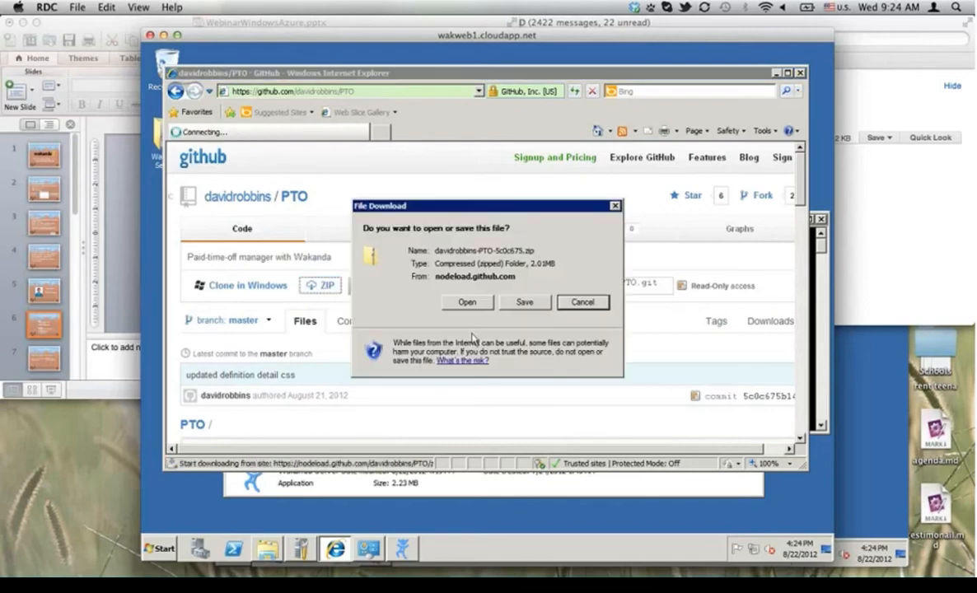
Step: Open the downloaded zip and create a new apps folder on Local Disk (C:)
{"action": "left_click", "coordinate": [453, 302]}
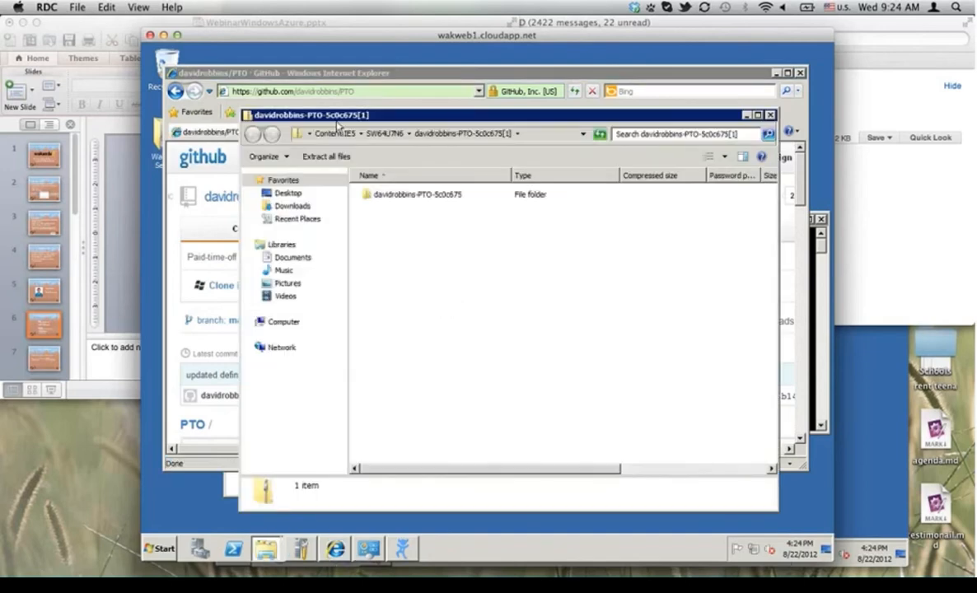
{"action": "left_click", "coordinate": [388, 199]}
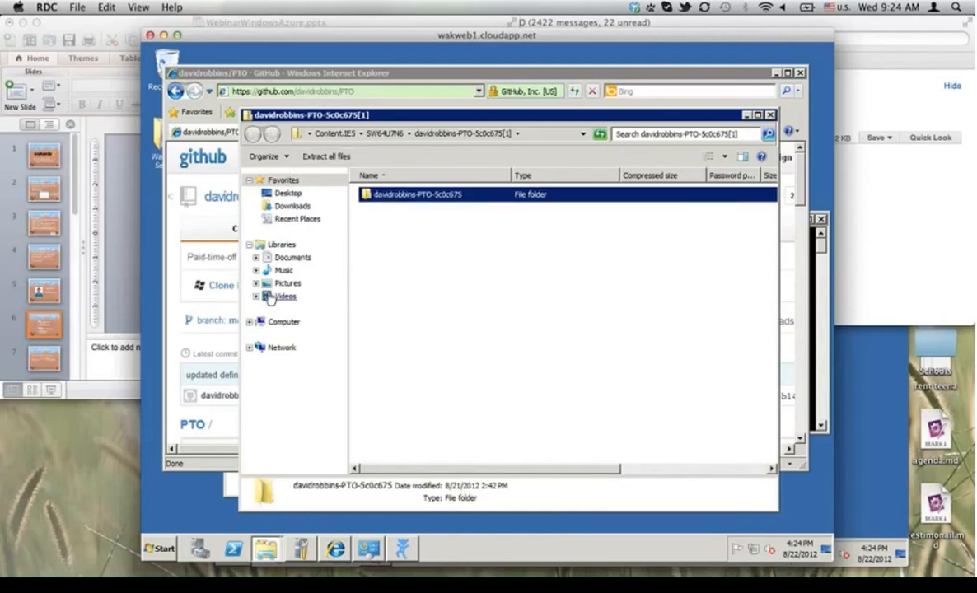
{"action": "left_click", "coordinate": [249, 323]}
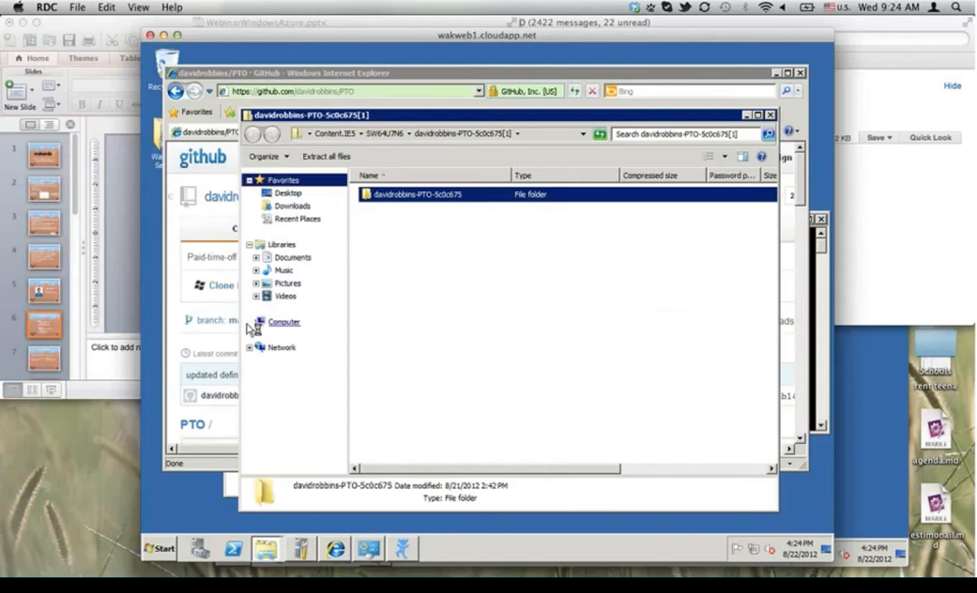
{"action": "left_click", "coordinate": [256, 335]}
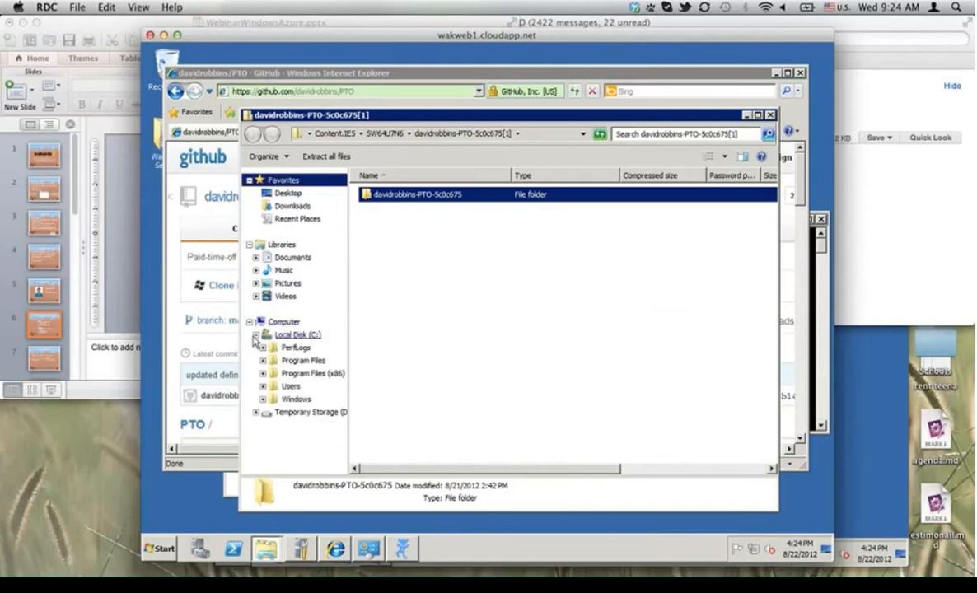
{"action": "left_click", "coordinate": [291, 336]}
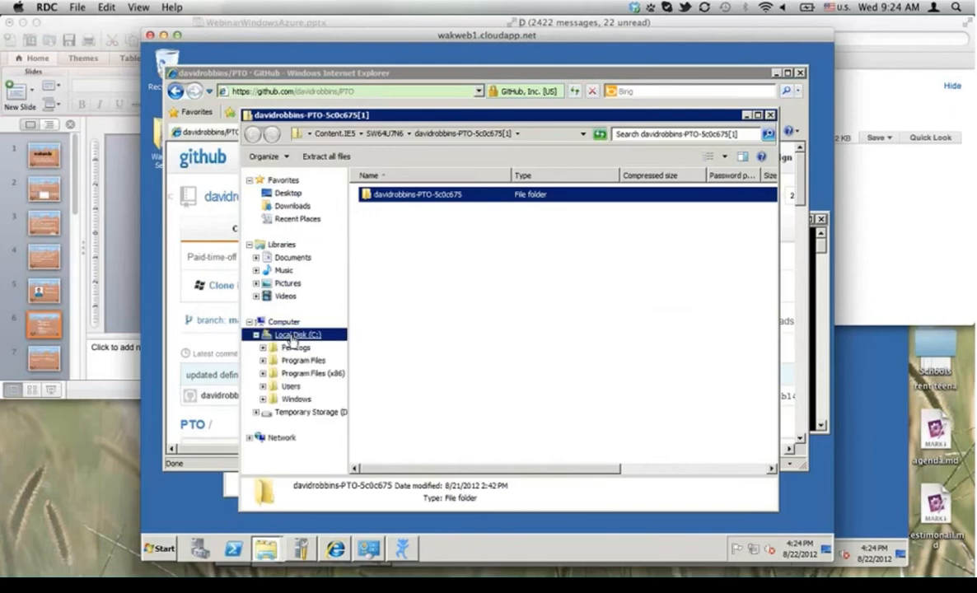
{"action": "right_click", "coordinate": [292, 336]}
{"action": "mouse_move", "coordinate": [321, 480]}
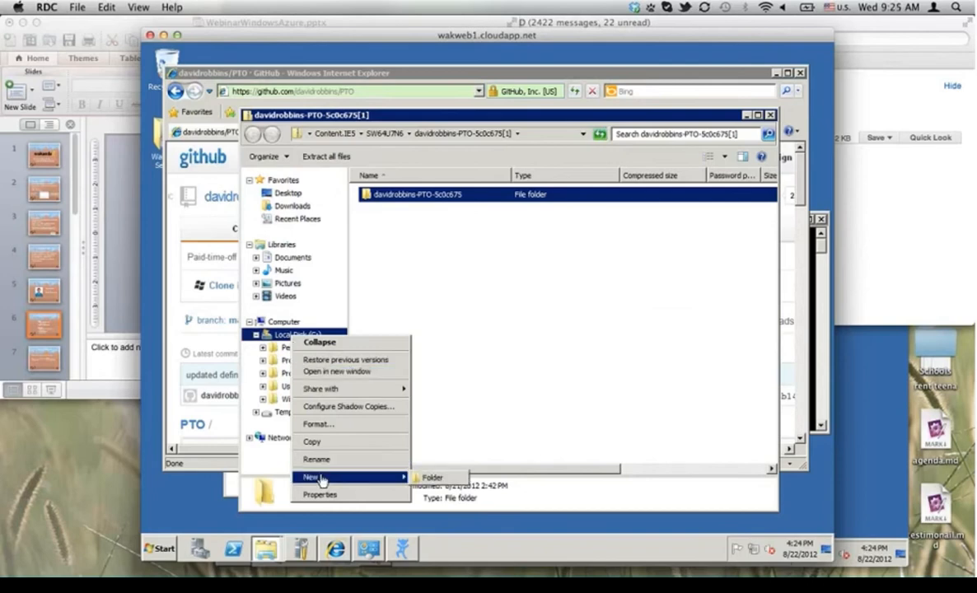
{"action": "left_click", "coordinate": [437, 477]}
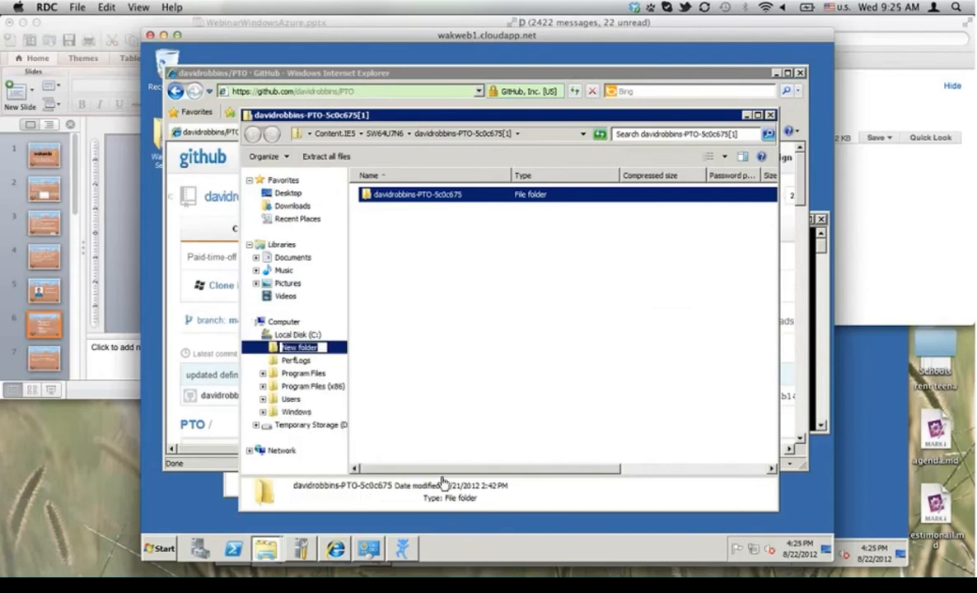
{"action": "type", "text": "apps"}
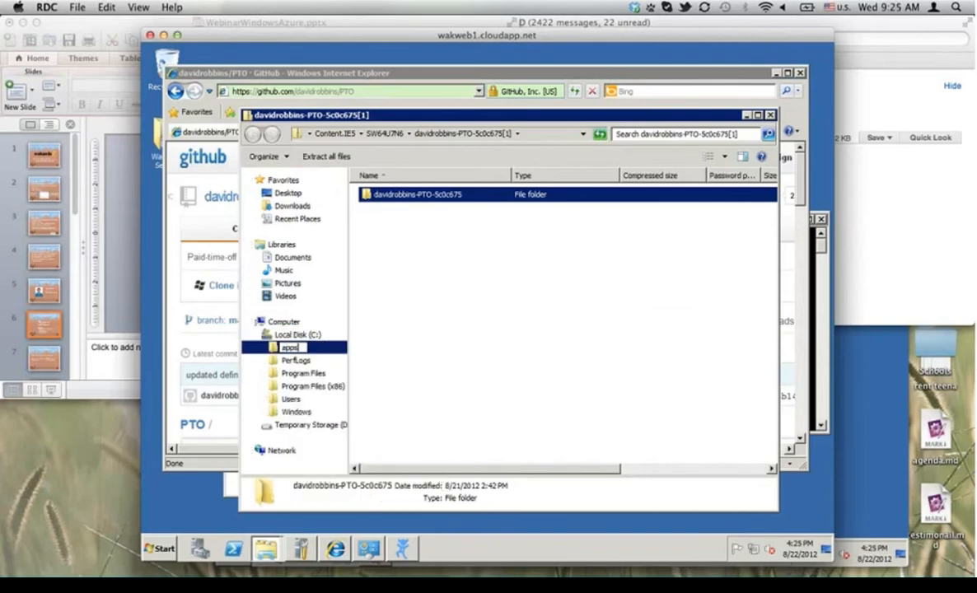
{"action": "key", "text": "Return"}
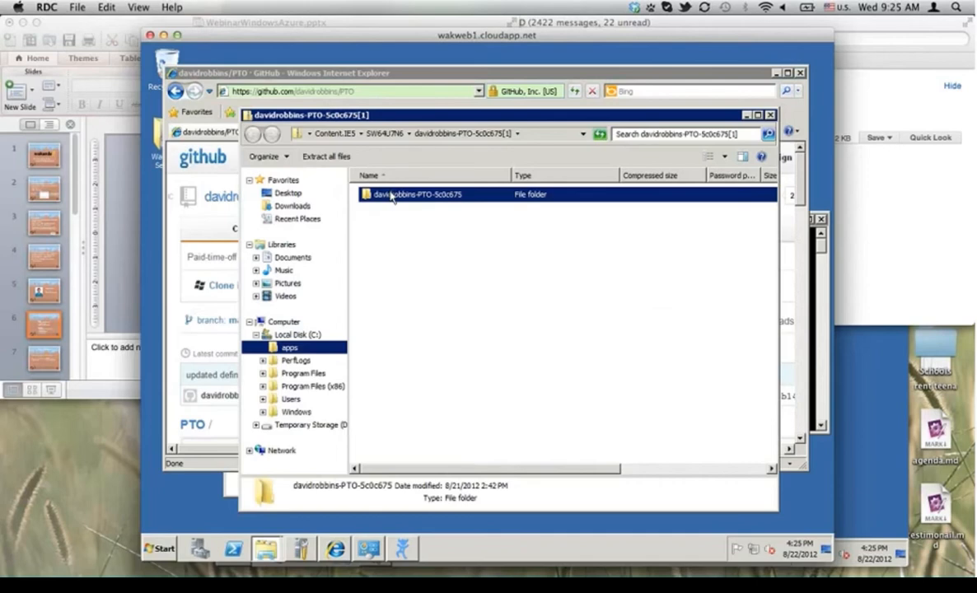
Step: Copy the project folder into C:\apps, rename it pto, and locate PTOb201.waSolution
{"action": "left_click_drag", "start_coordinate": [375, 202], "coordinate": [292, 355]}
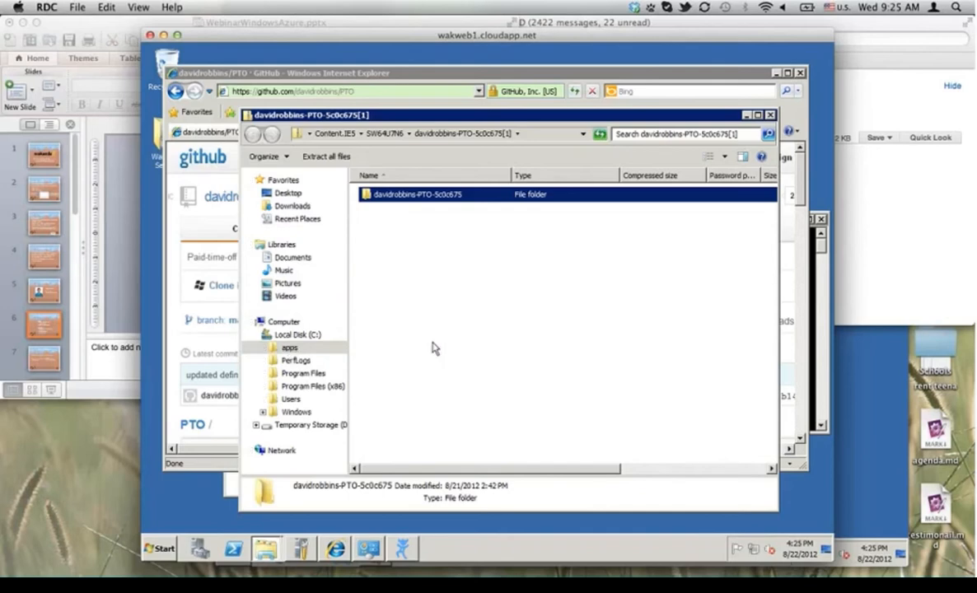
{"action": "left_click", "coordinate": [262, 349]}
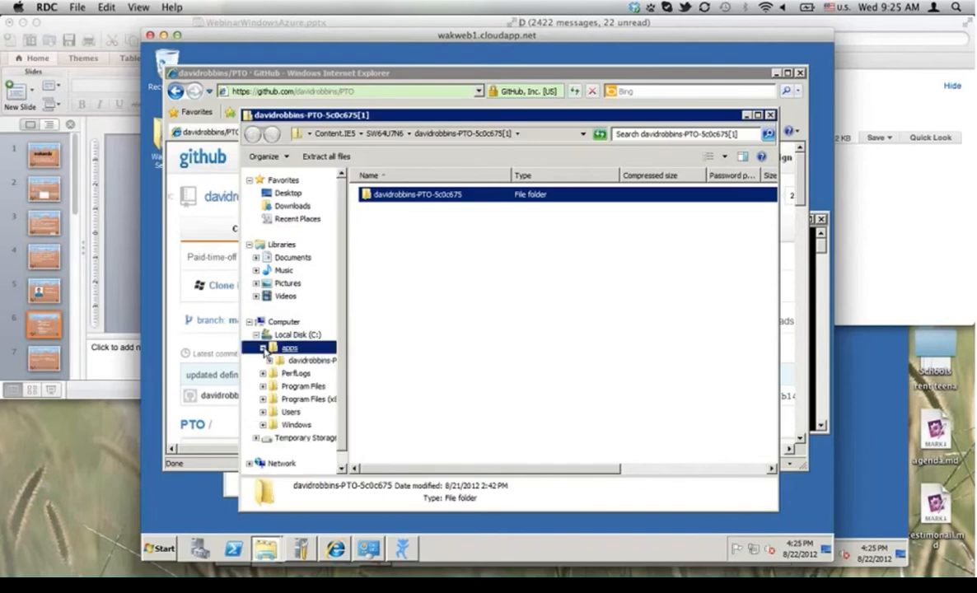
{"action": "right_click", "coordinate": [313, 368]}
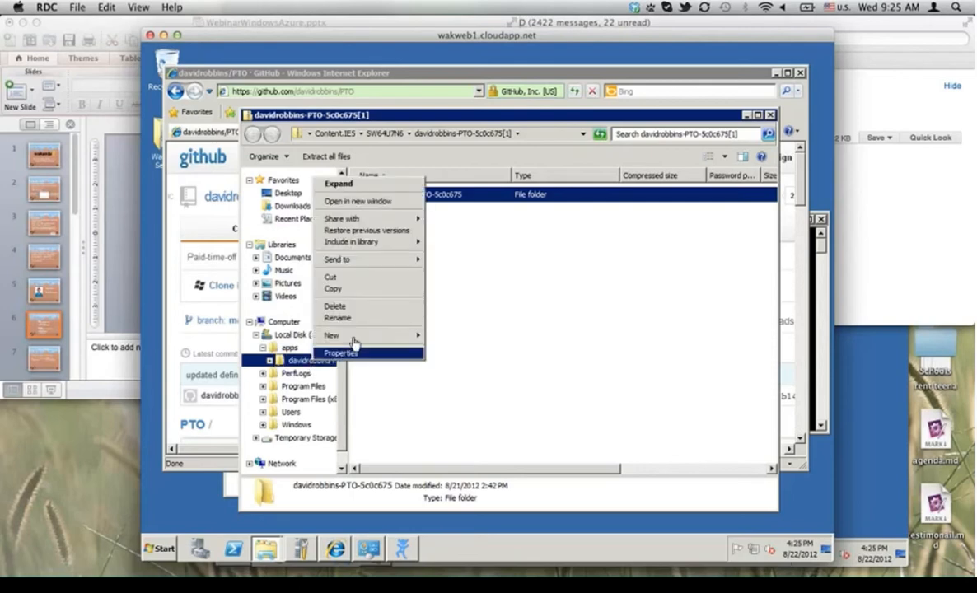
{"action": "left_click", "coordinate": [349, 326]}
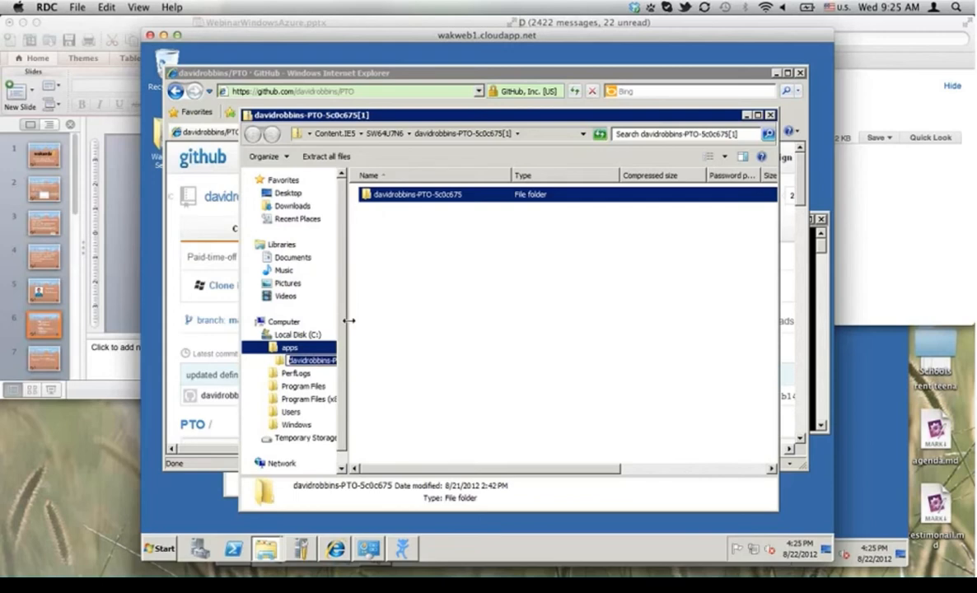
{"action": "type", "text": "bto"}
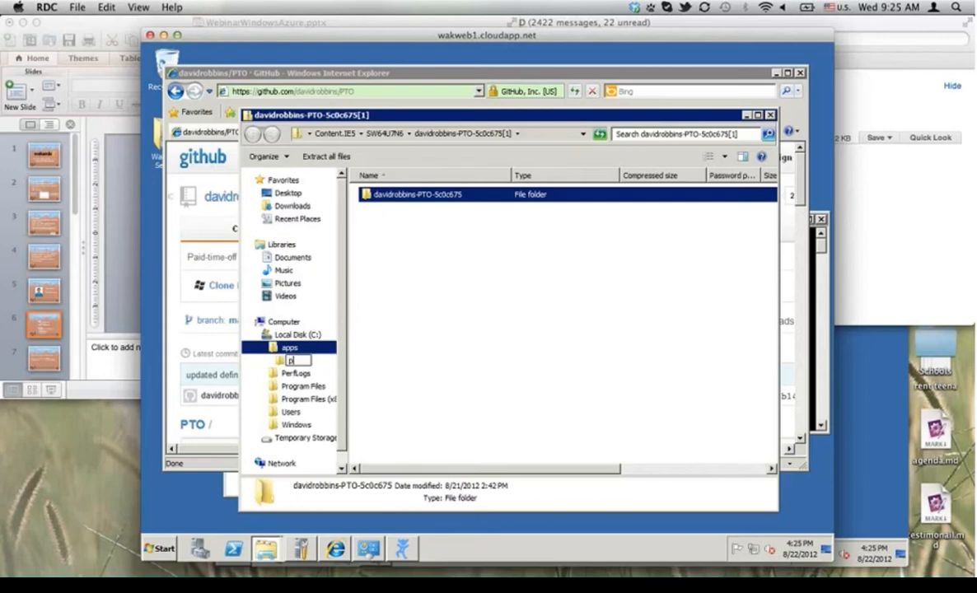
{"action": "key", "text": "Return"}
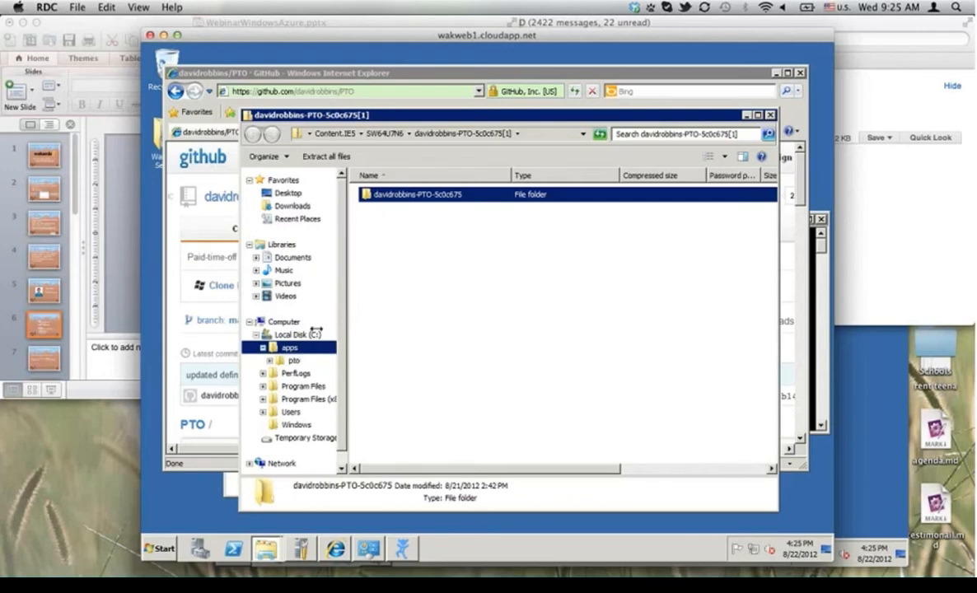
{"action": "left_click", "coordinate": [290, 361]}
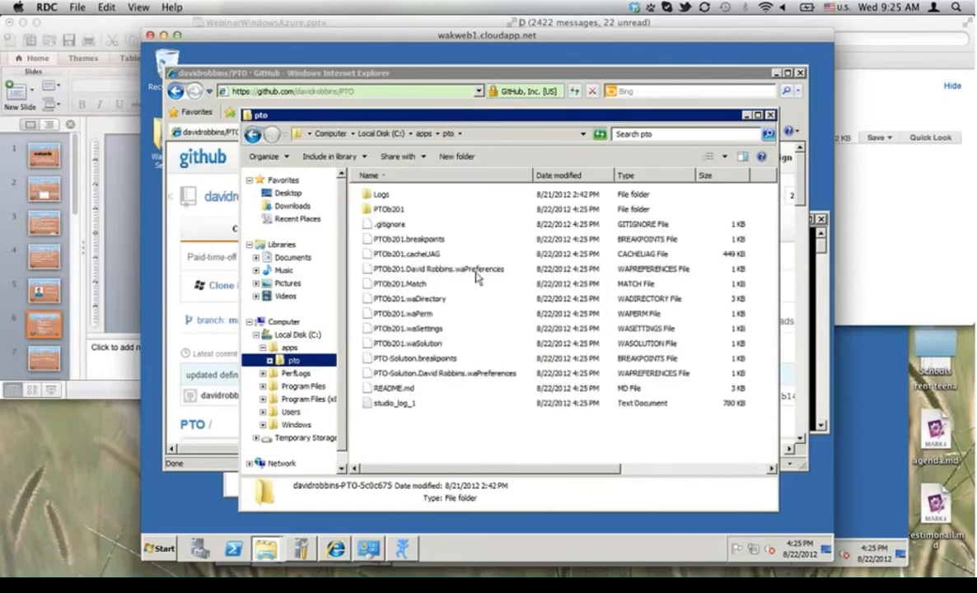
{"action": "left_click", "coordinate": [406, 345]}
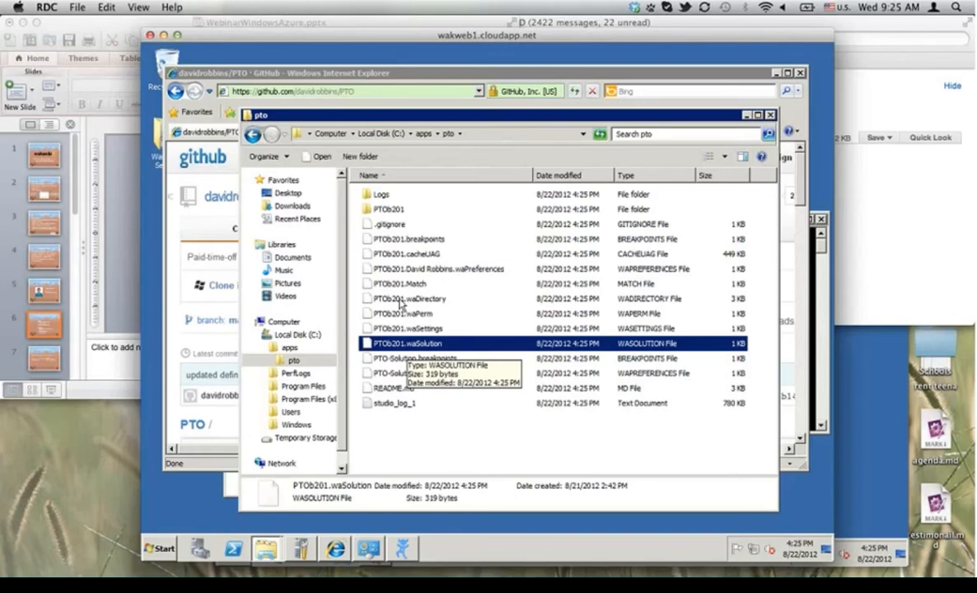
{"action": "key", "text": "super+Tab"}
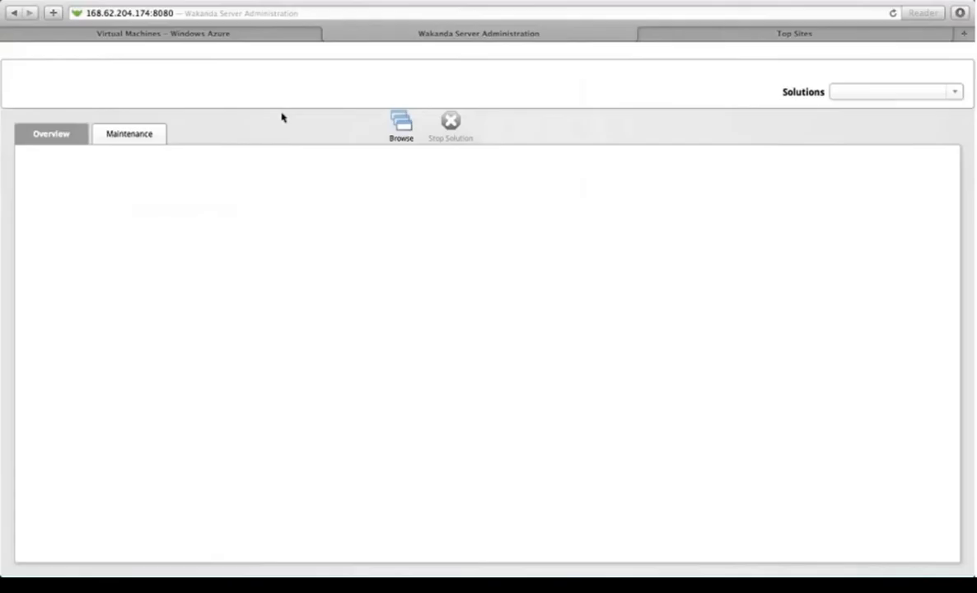
Step: Enter C:\apps\pto\PTOb201.waSolution as the solution path and launch it
{"action": "left_click", "coordinate": [402, 128]}
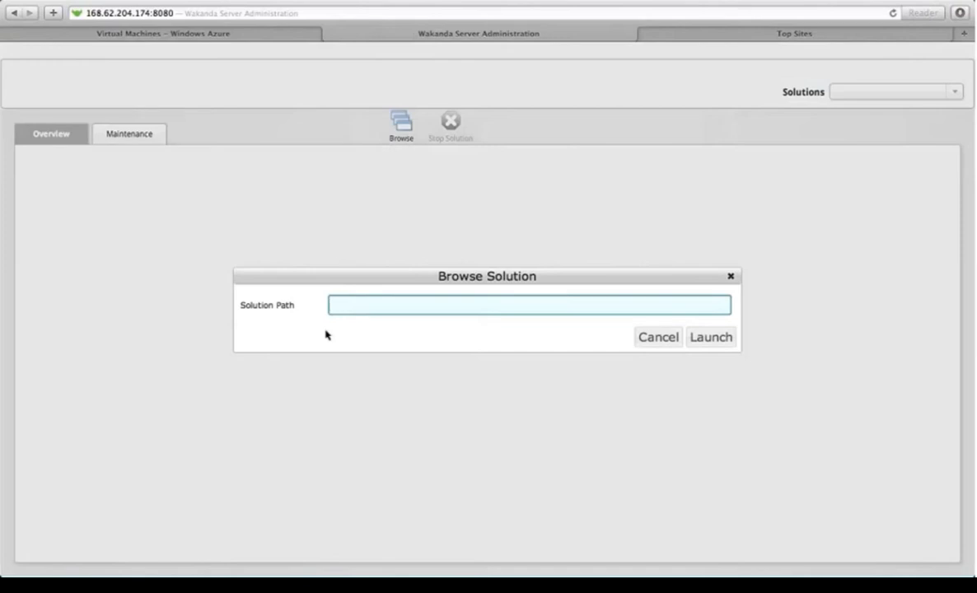
{"action": "type", "text": "c:\\apps\\pto\\"}
{"action": "key", "text": "super+Tab"}
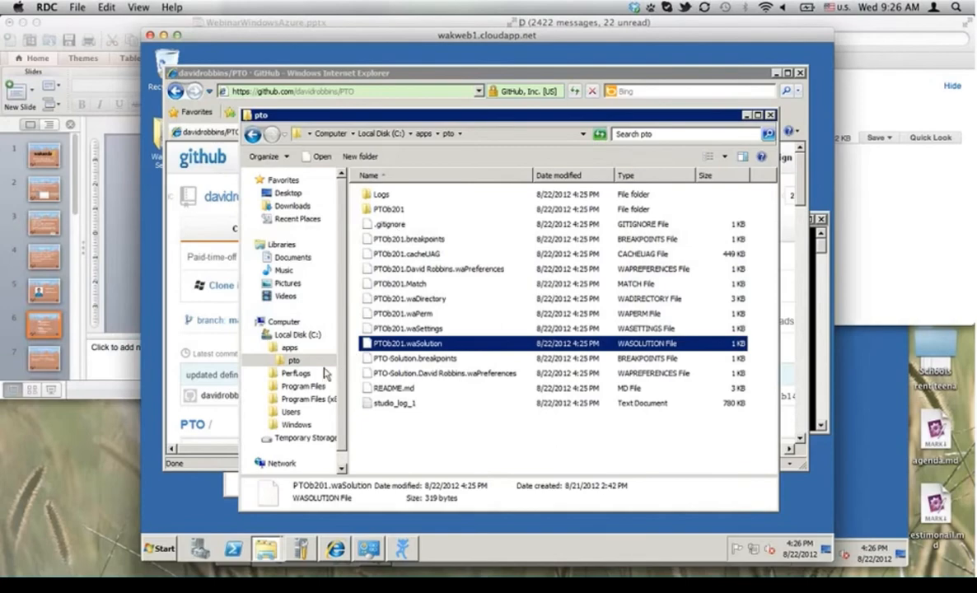
{"action": "key", "text": "super+Tab"}
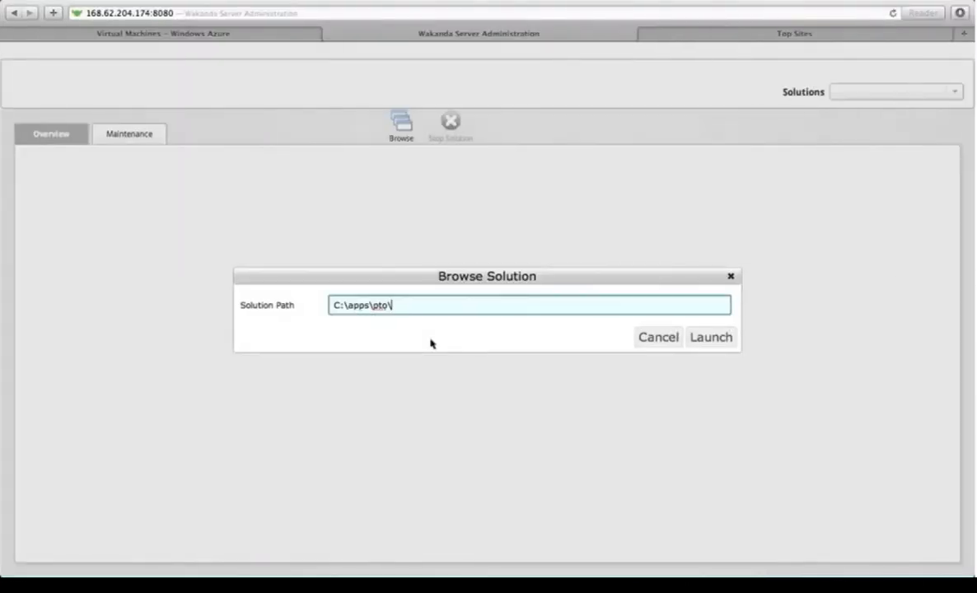
{"action": "type", "text": "PTOb201"}
{"action": "left_click", "coordinate": [430, 344]}
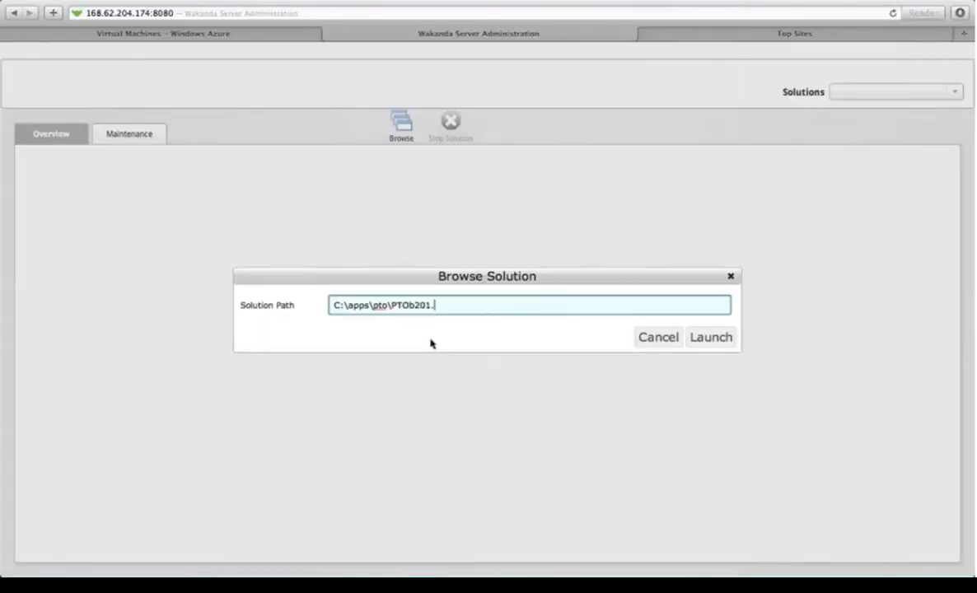
{"action": "type", "text": "waSolution"}
{"action": "left_click", "coordinate": [710, 337]}
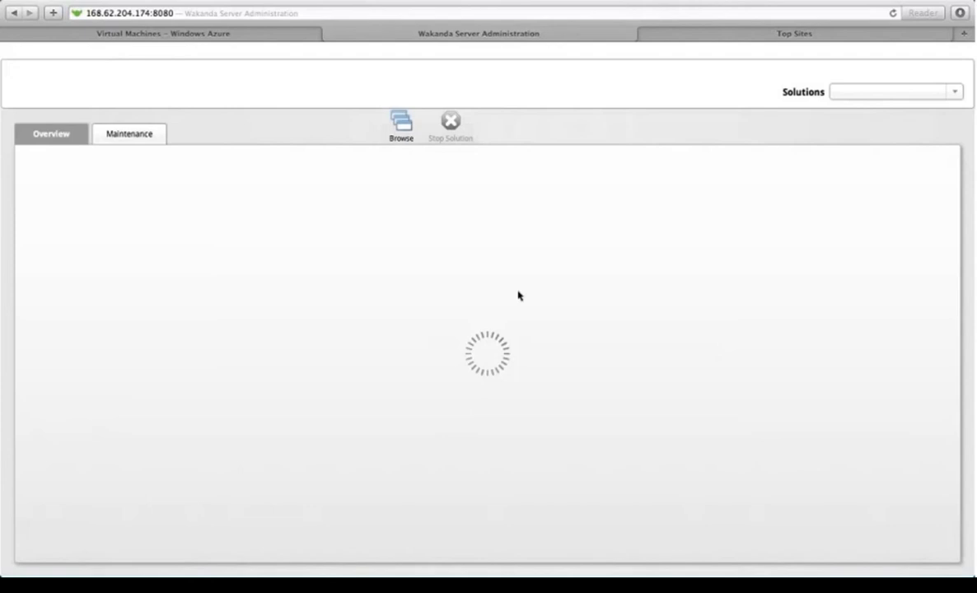
{"action": "key", "text": "super+Tab"}
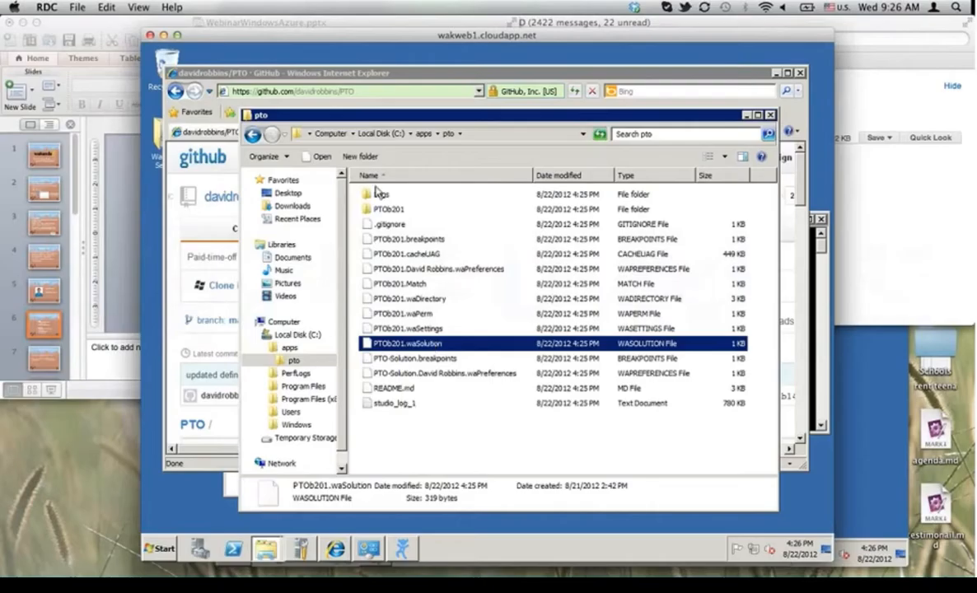
Step: Check the console for PTOb201 on port 8081, then view win8web1's endpoints listing http 80→8081
{"action": "left_click", "coordinate": [403, 546]}
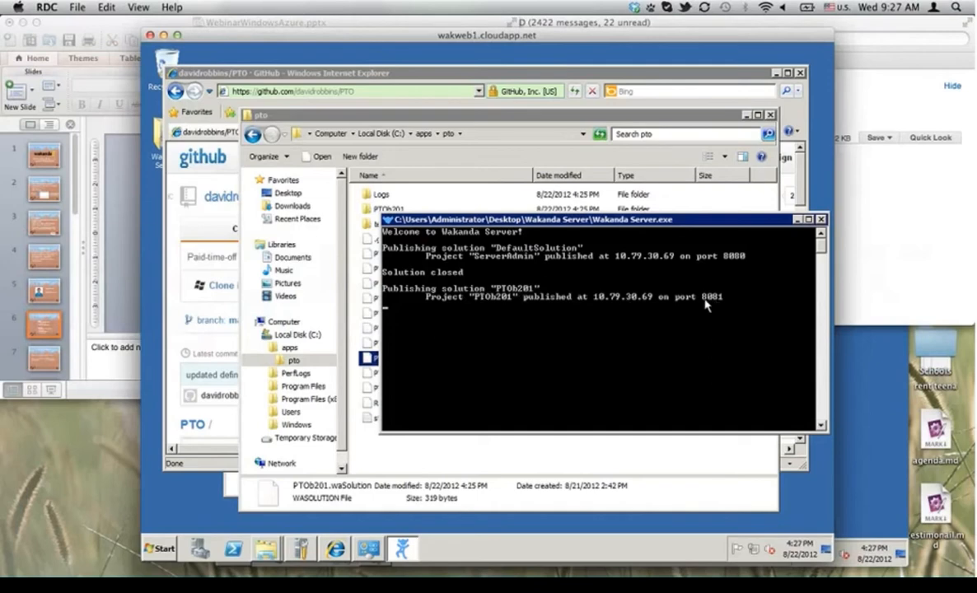
{"action": "key", "text": "super+Tab"}
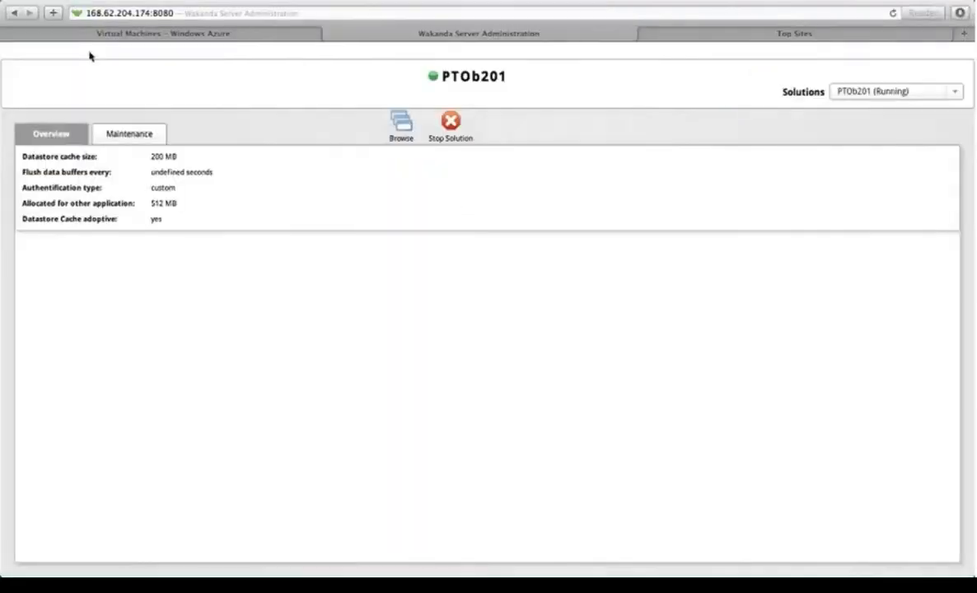
{"action": "left_click", "coordinate": [103, 35]}
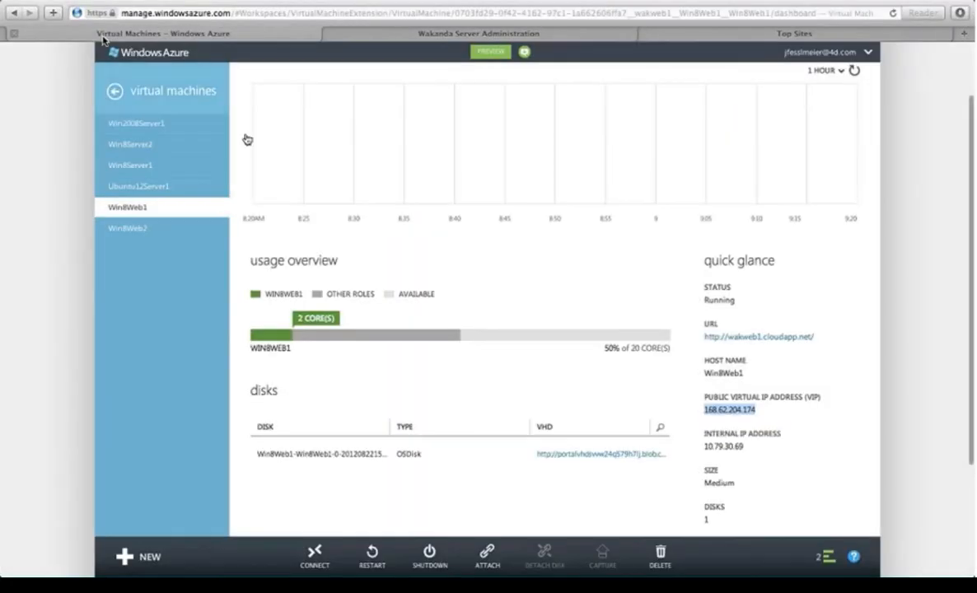
{"action": "scroll", "coordinate": [327, 260], "scroll_direction": "up", "scroll_amount": 3}
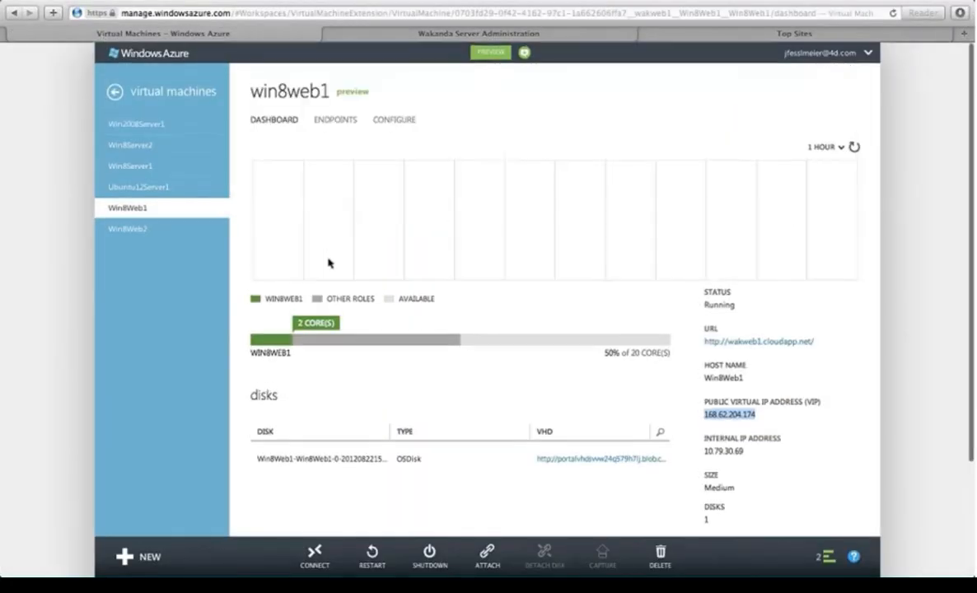
{"action": "left_click", "coordinate": [336, 121]}
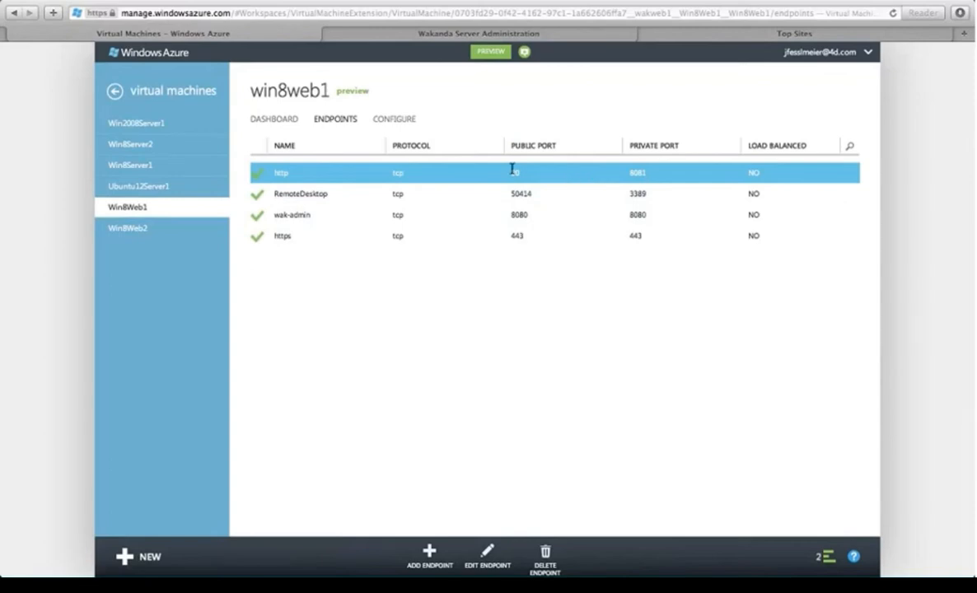
{"action": "left_click", "coordinate": [420, 37]}
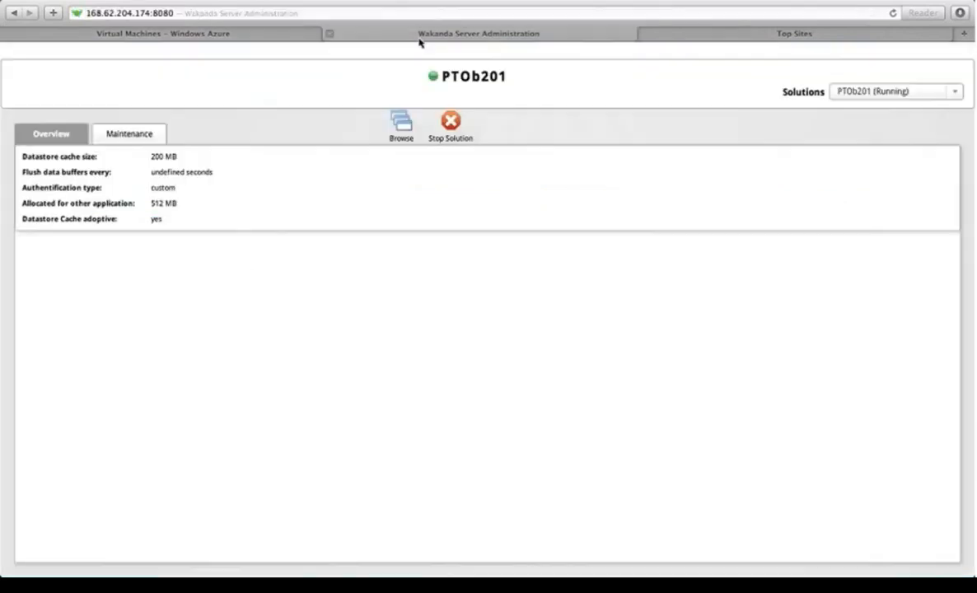
{"action": "left_click", "coordinate": [156, 13]}
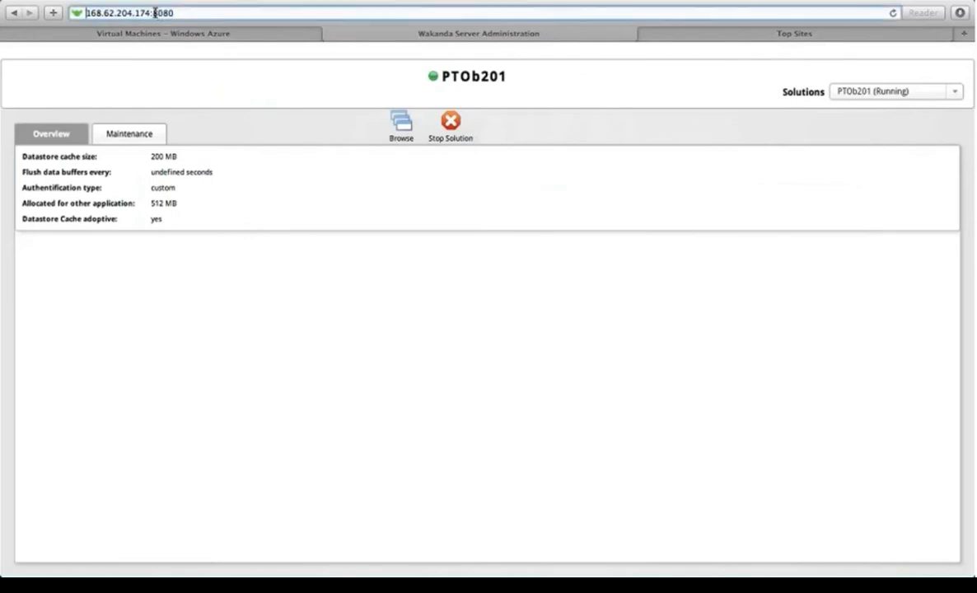
{"action": "left_click", "coordinate": [155, 13]}
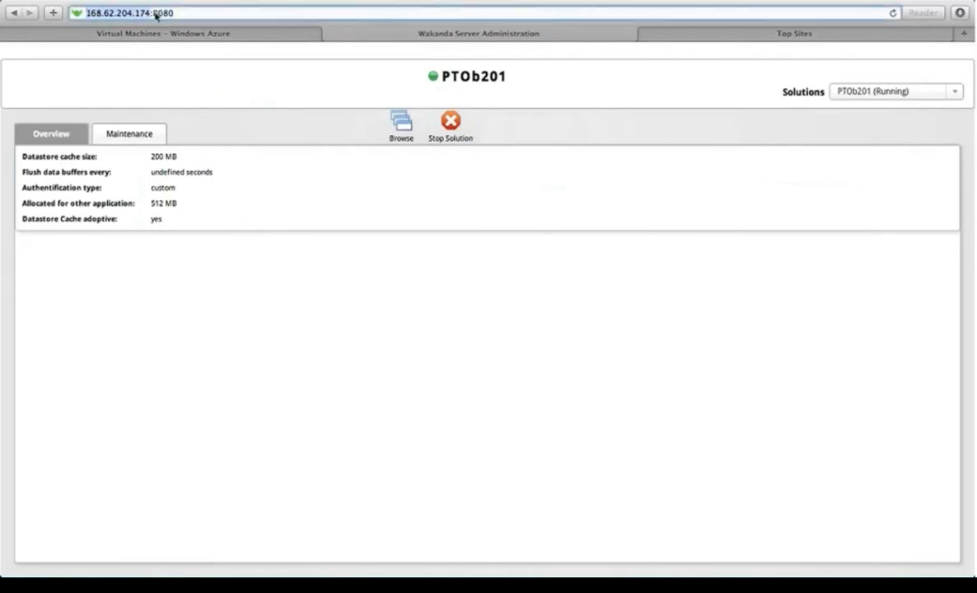
{"action": "key", "text": "super+t"}
{"action": "type", "text": "http://168.62.204.174"}
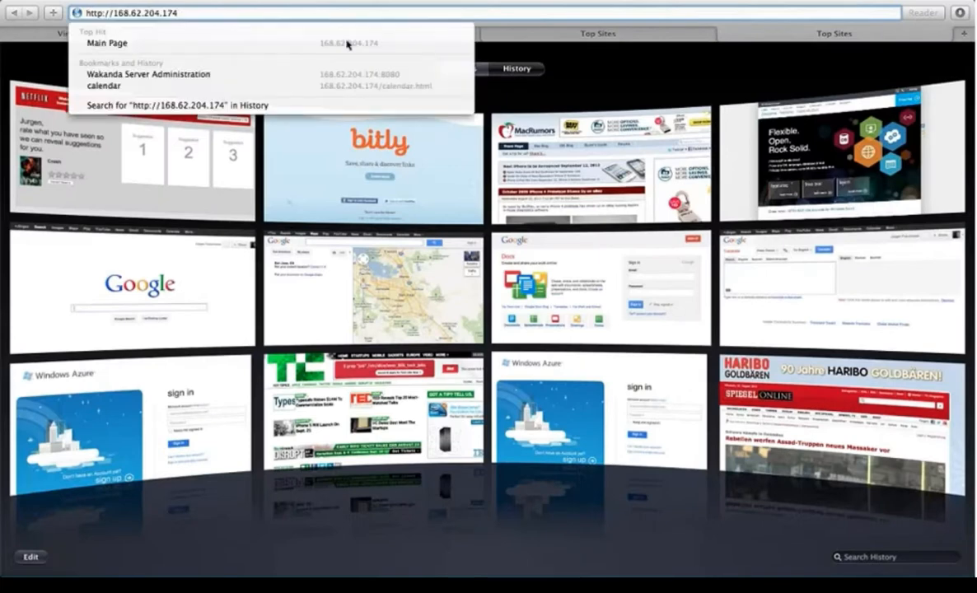
{"action": "type", "text": ":"}
{"action": "key", "text": "BackSpace"}
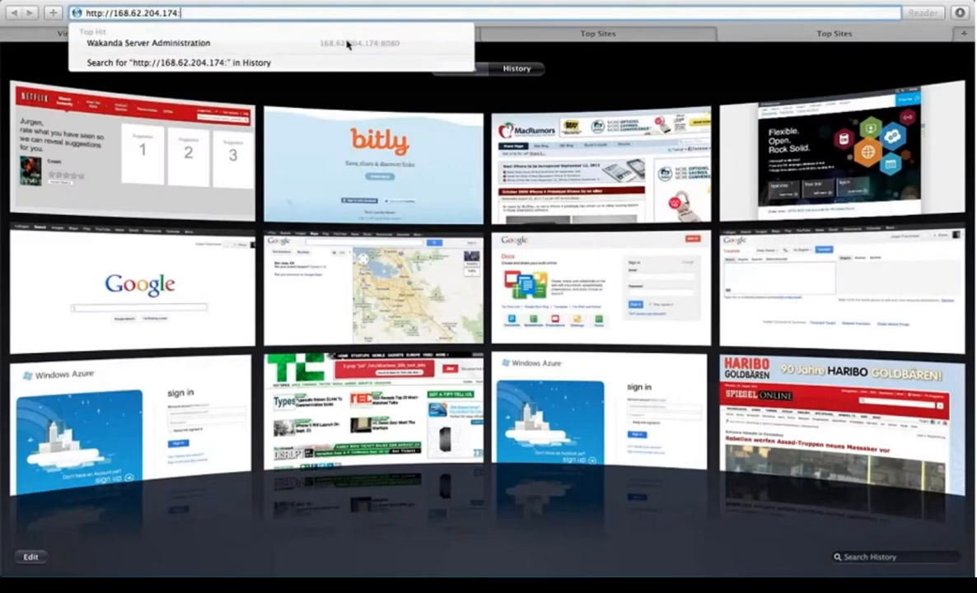
{"action": "key", "text": "BackSpace"}
{"action": "left_click", "coordinate": [347, 45]}
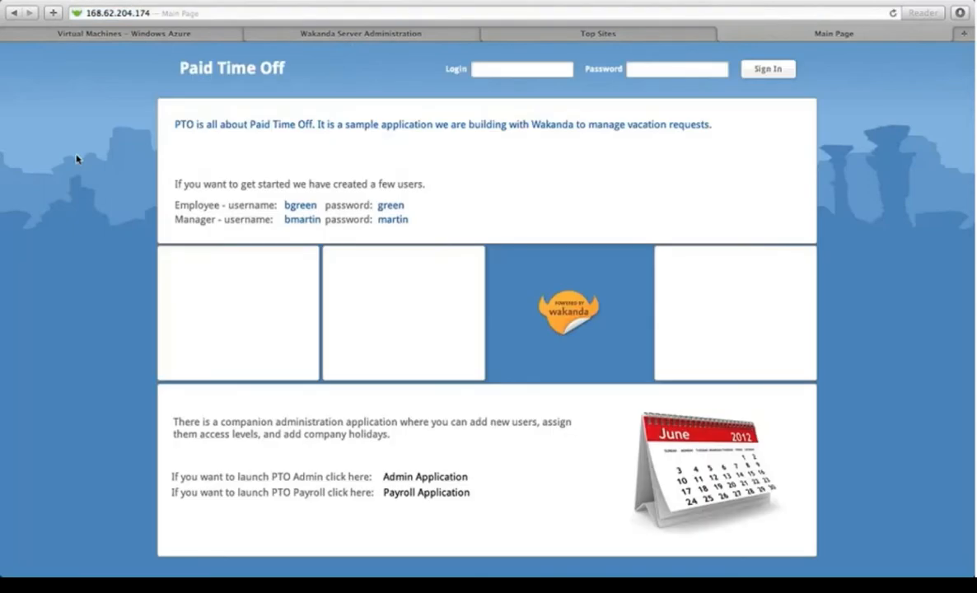
Step: Copy the VM's cloudapp.net URL from the win8web1 dashboard in Windows Azure
{"action": "left_click", "coordinate": [103, 13]}
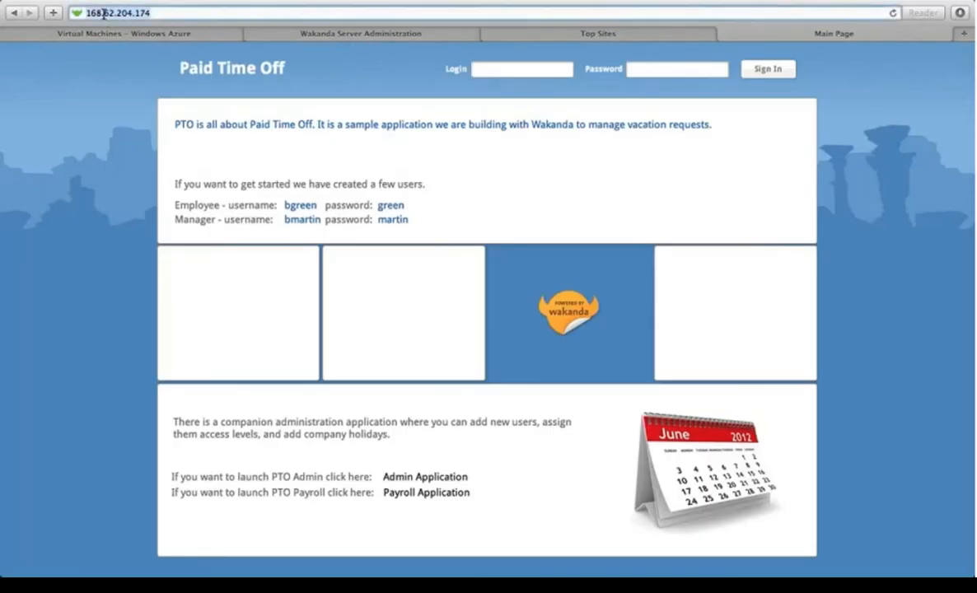
{"action": "left_click", "coordinate": [132, 34]}
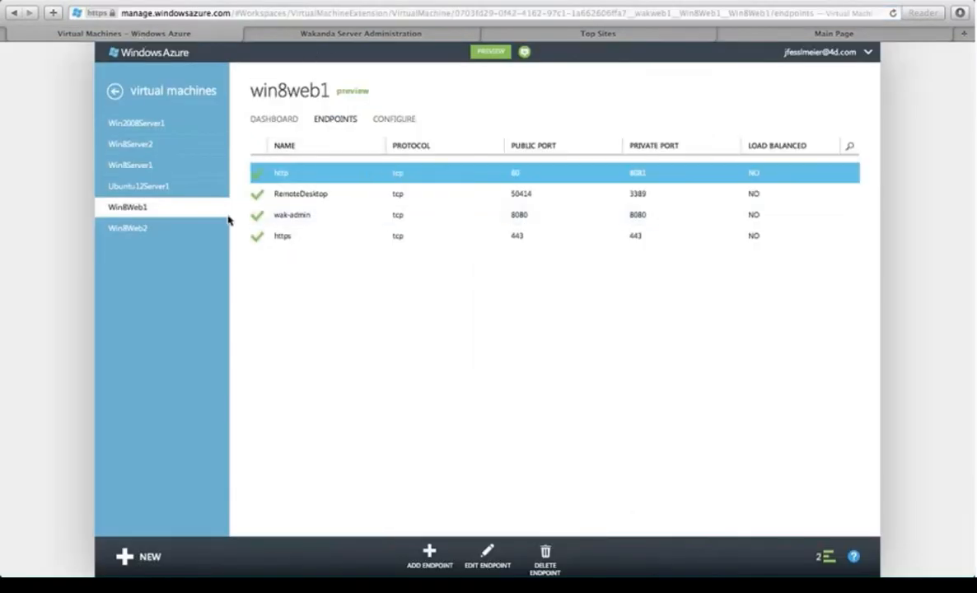
{"action": "left_click", "coordinate": [155, 208]}
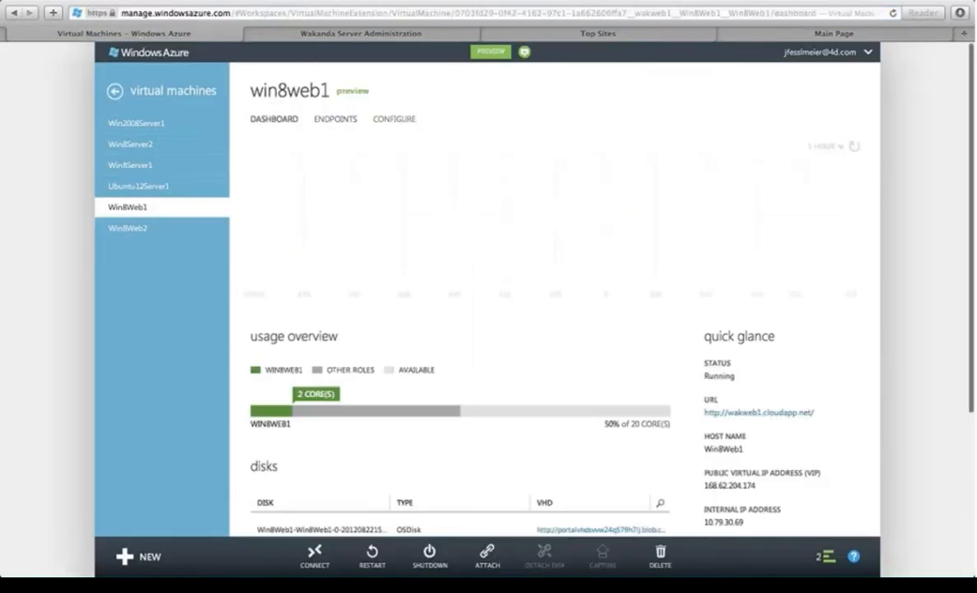
{"action": "left_click_drag", "start_coordinate": [815, 411], "coordinate": [706, 414]}
{"action": "key", "text": "super+c"}
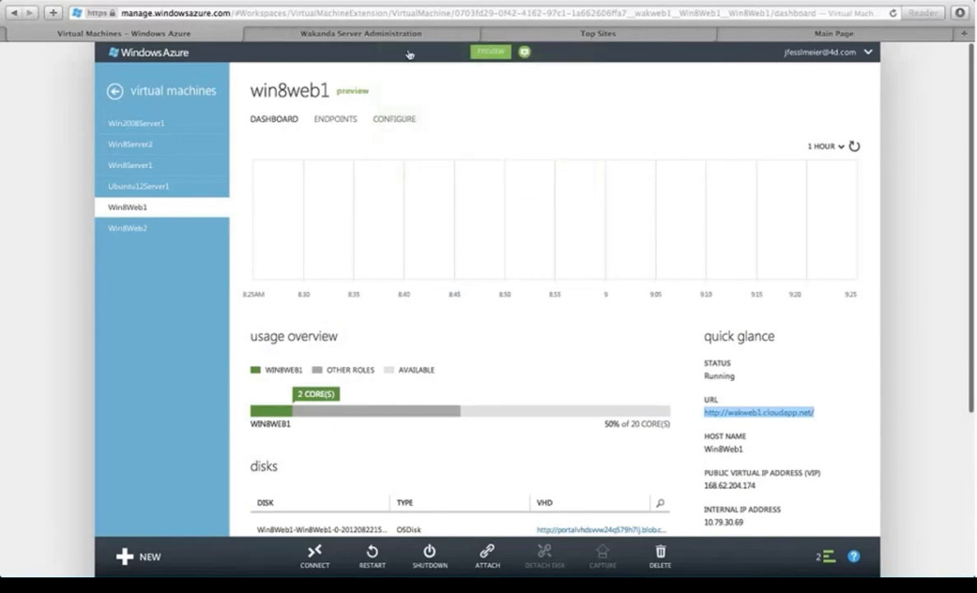
{"action": "left_click", "coordinate": [504, 31]}
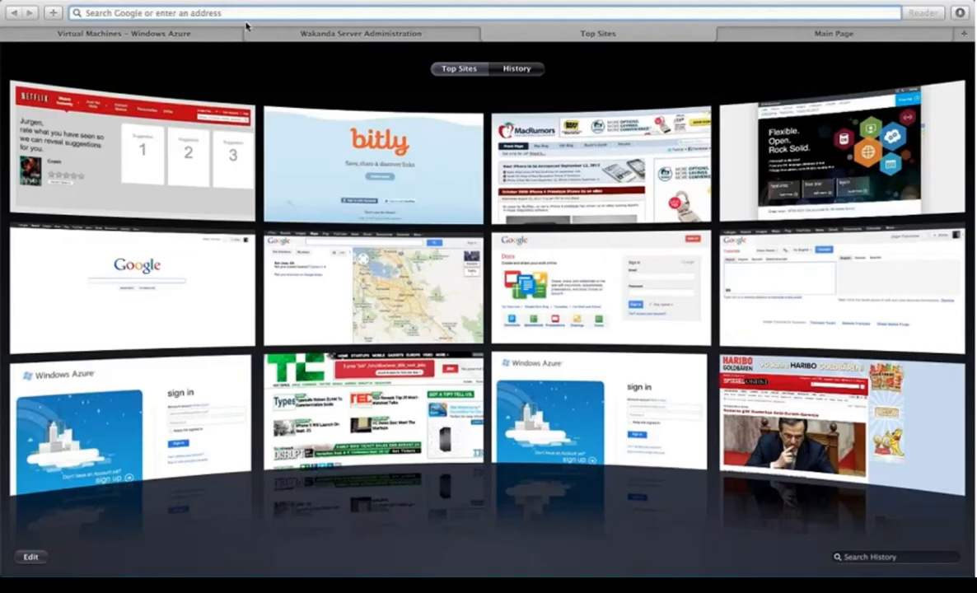
Step: Load the PTO app from wakweb1.cloudapp.net in the new tab
{"action": "key", "text": "super+v"}
{"action": "key", "text": "Return"}
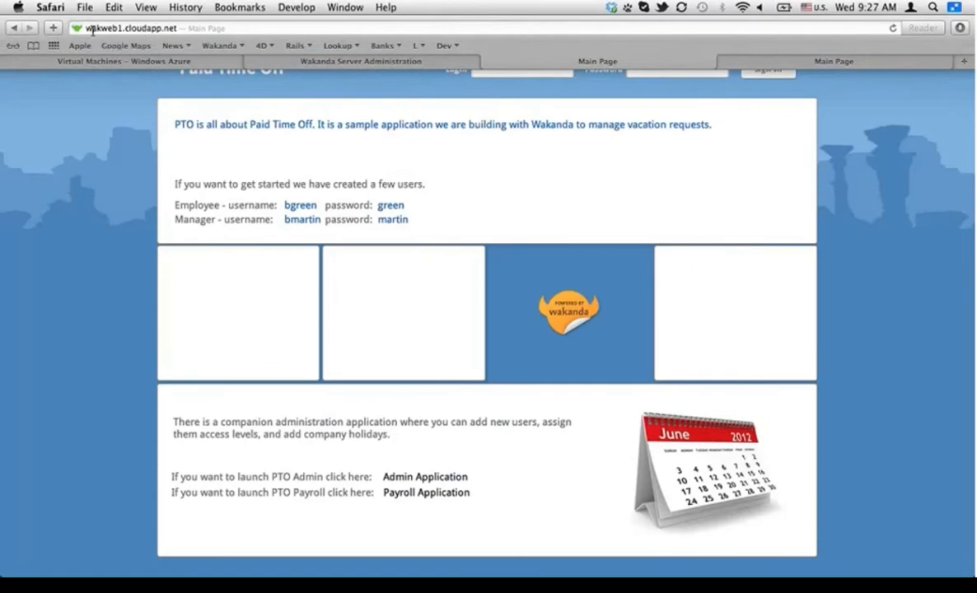
{"action": "left_click", "coordinate": [153, 30]}
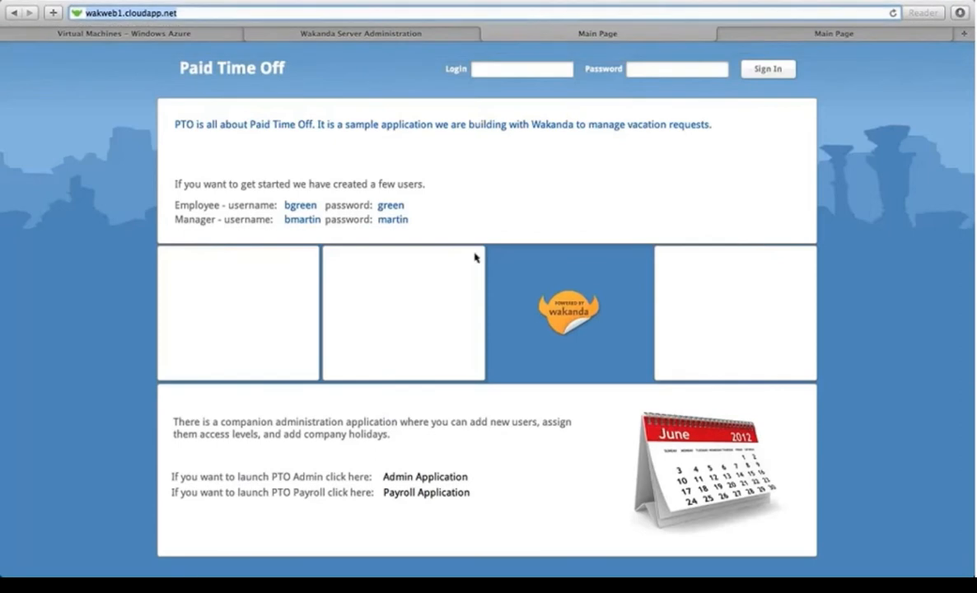
{"action": "mouse_move", "coordinate": [377, 5]}
Step: Sign in to the PTO app with the administrator login and password
{"action": "left_click", "coordinate": [495, 69]}
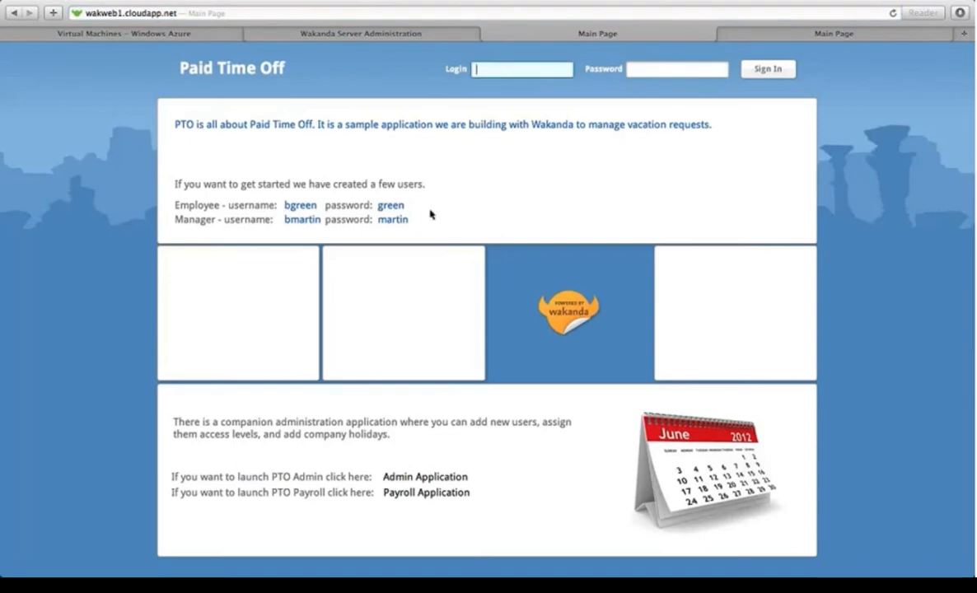
{"action": "type", "text": "admin"}
{"action": "key", "text": "Tab"}
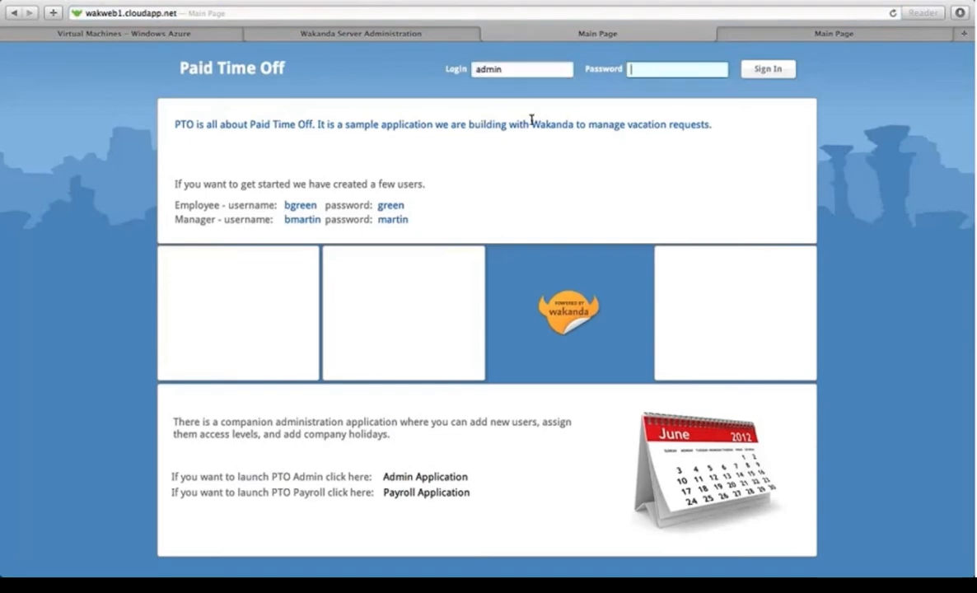
{"action": "type", "text": "admin"}
{"action": "left_click", "coordinate": [762, 69]}
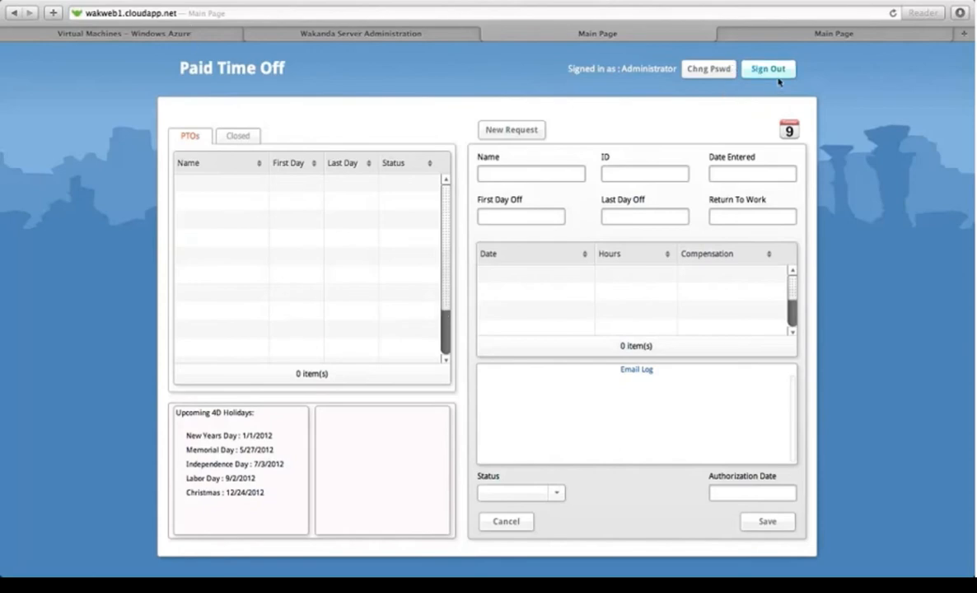
Step: Open the PTO Company Calendar page, showing an empty August 2012
{"action": "left_click", "coordinate": [789, 130]}
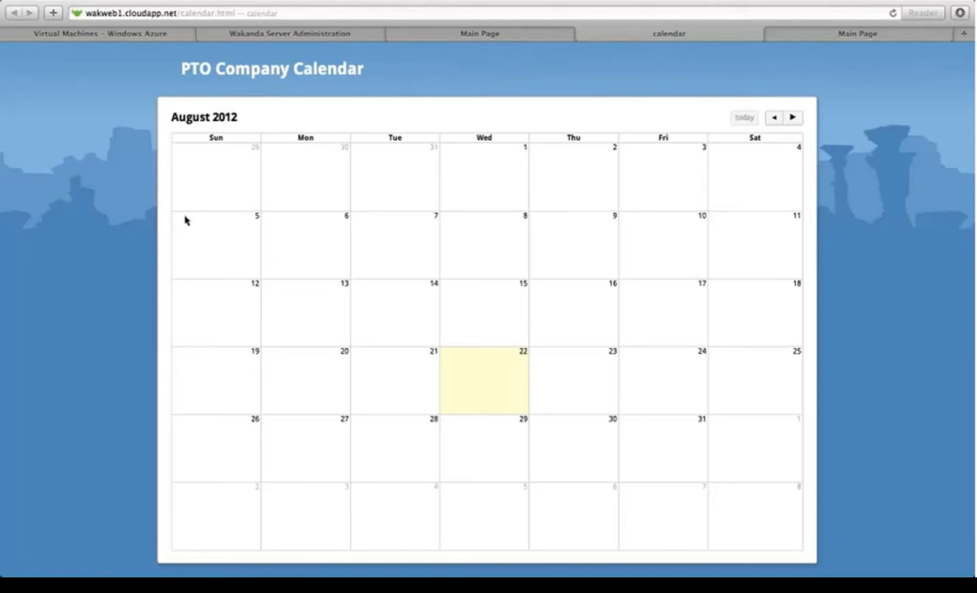
Step: Start the PowerPoint slideshow and advance to the 'Steps to Deployment on Azure' slide
{"action": "key", "text": "super+Tab"}
{"action": "key", "text": "super+Tab"}
{"action": "key", "text": "super+Tab"}
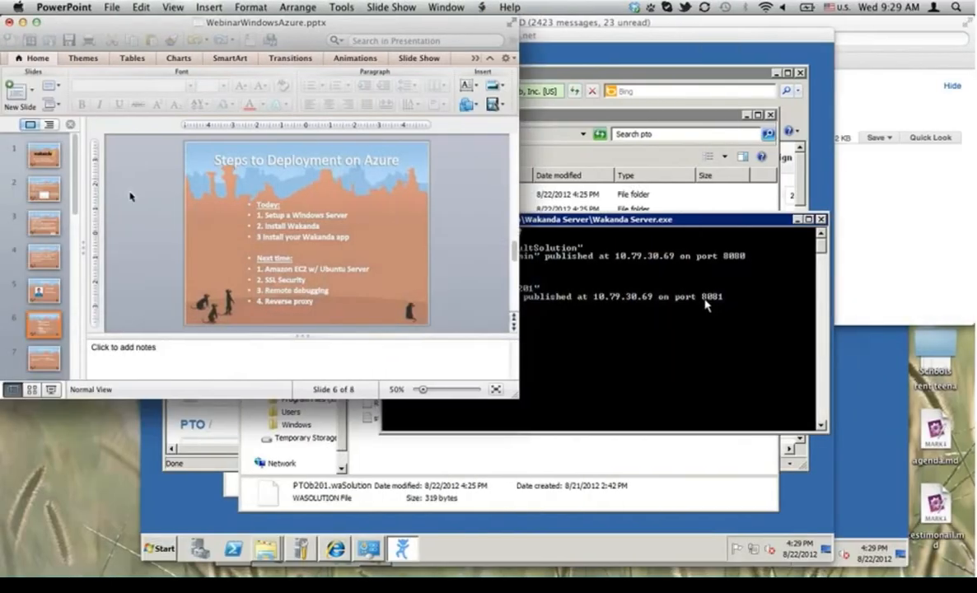
{"action": "left_click", "coordinate": [53, 398]}
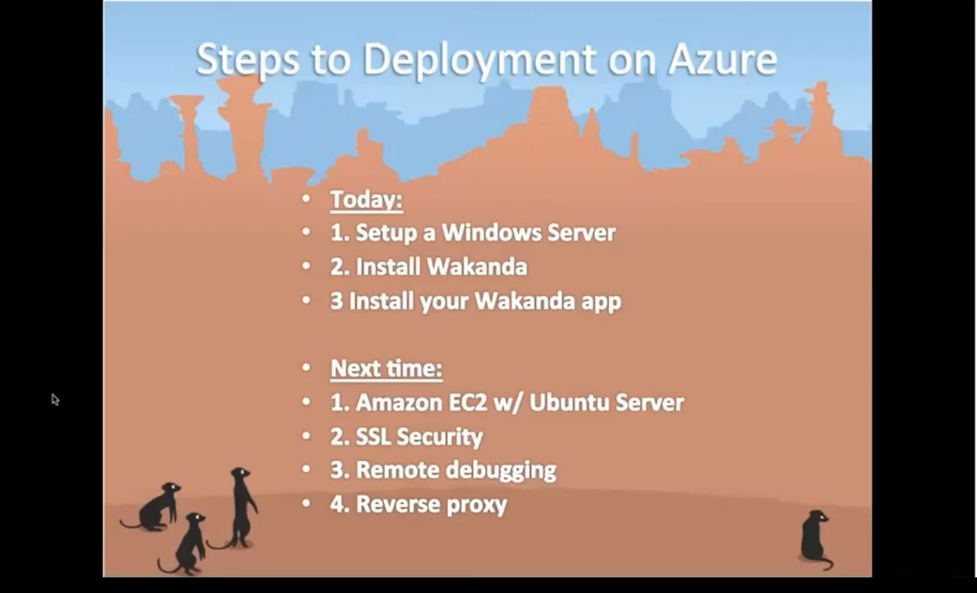
{"action": "key", "text": "Right"}
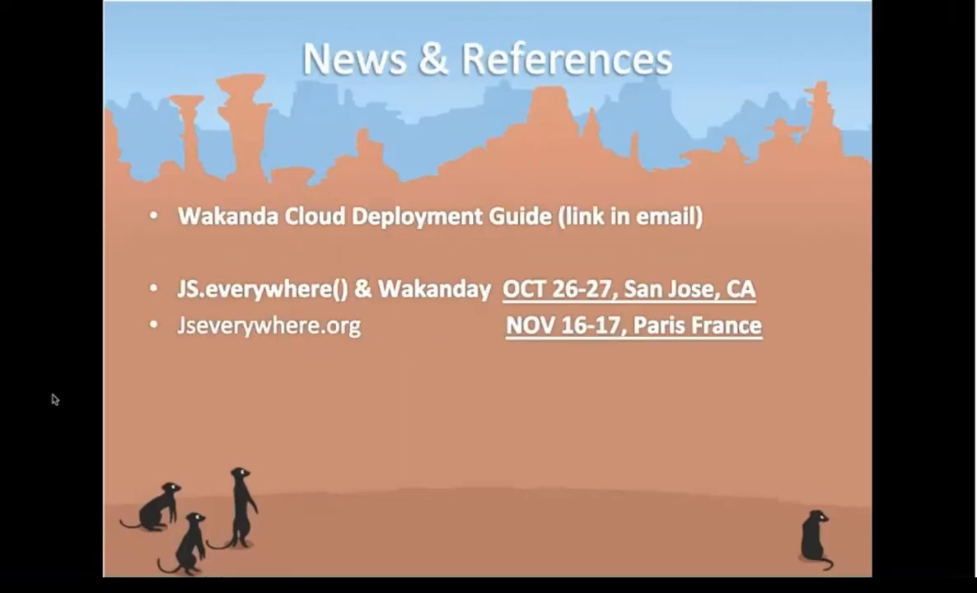